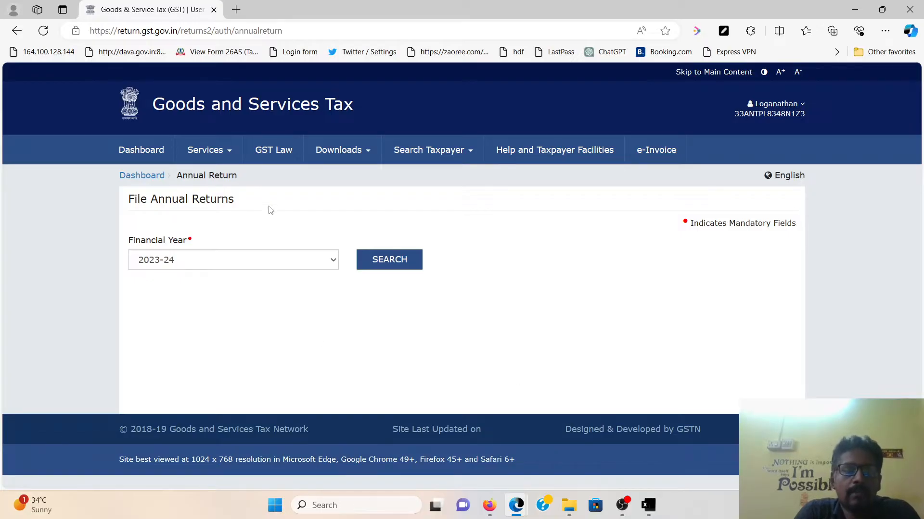
Search annual returns for financial year 2023-24 and open the GSTR-4 return
{"action": "mouse_move", "coordinate": [221, 159]}
{"action": "mouse_move", "coordinate": [268, 184]}
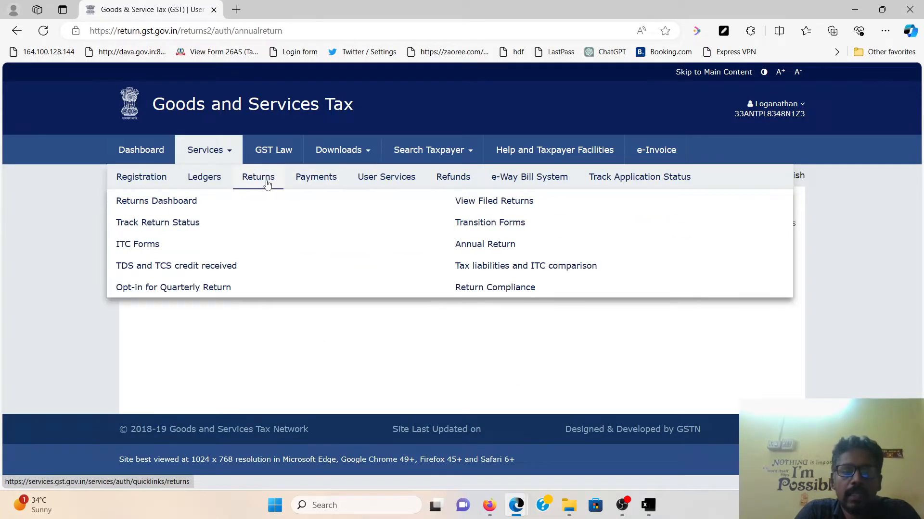
{"action": "left_click", "coordinate": [466, 246]}
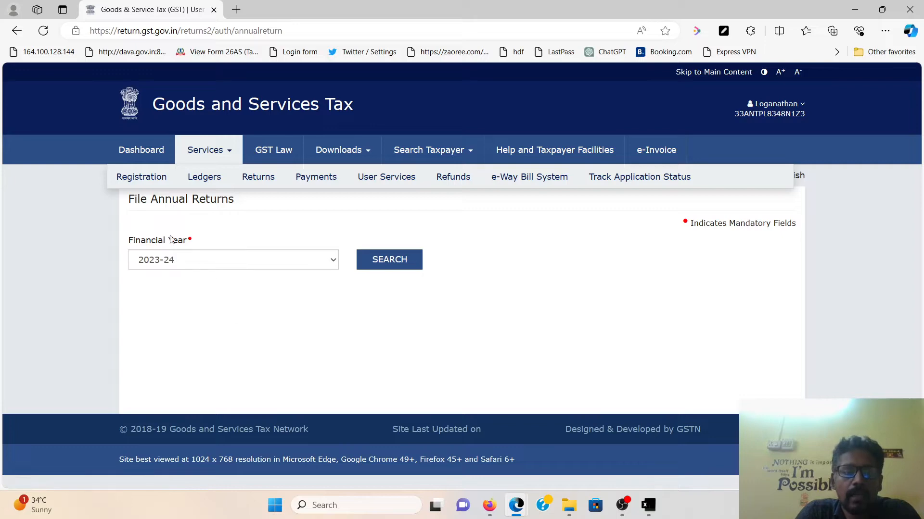
{"action": "left_click", "coordinate": [271, 261]}
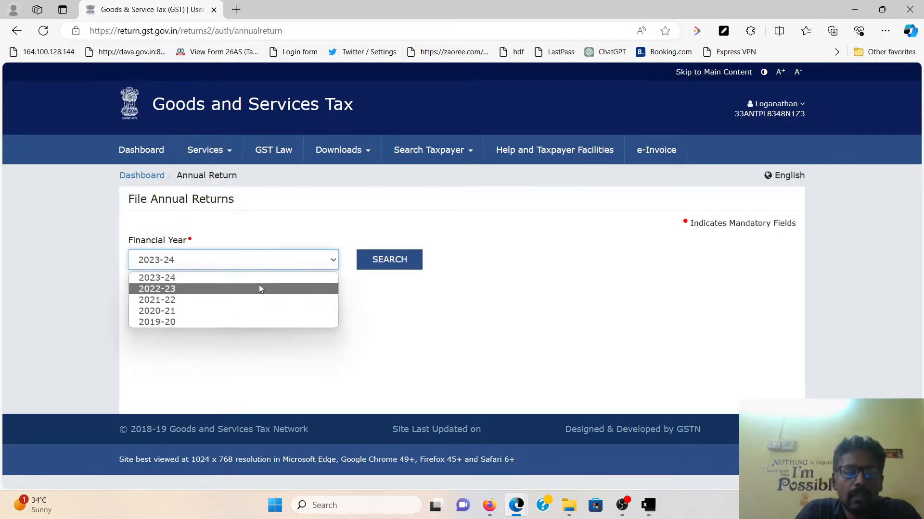
{"action": "left_click", "coordinate": [261, 279]}
{"action": "left_click", "coordinate": [388, 264]}
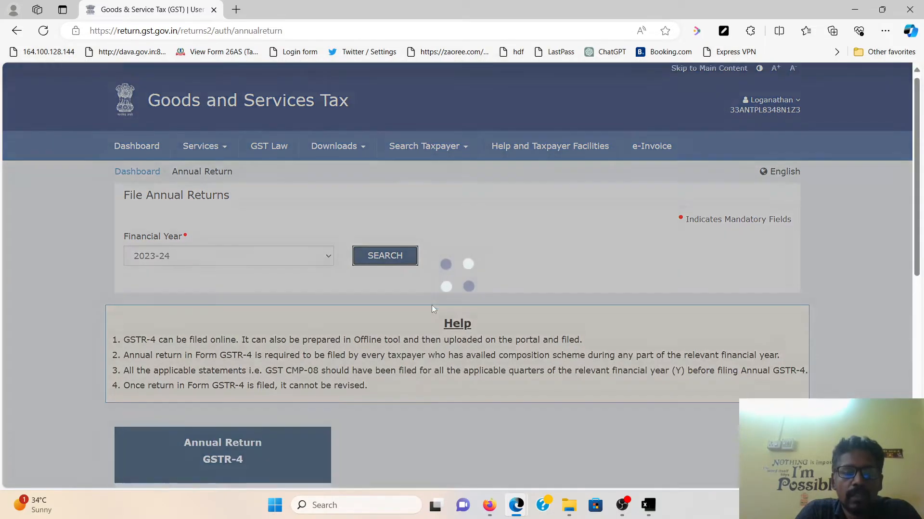
{"action": "scroll", "coordinate": [432, 304], "scroll_direction": "down", "scroll_amount": 3}
{"action": "left_click_drag", "start_coordinate": [220, 311], "coordinate": [296, 311]}
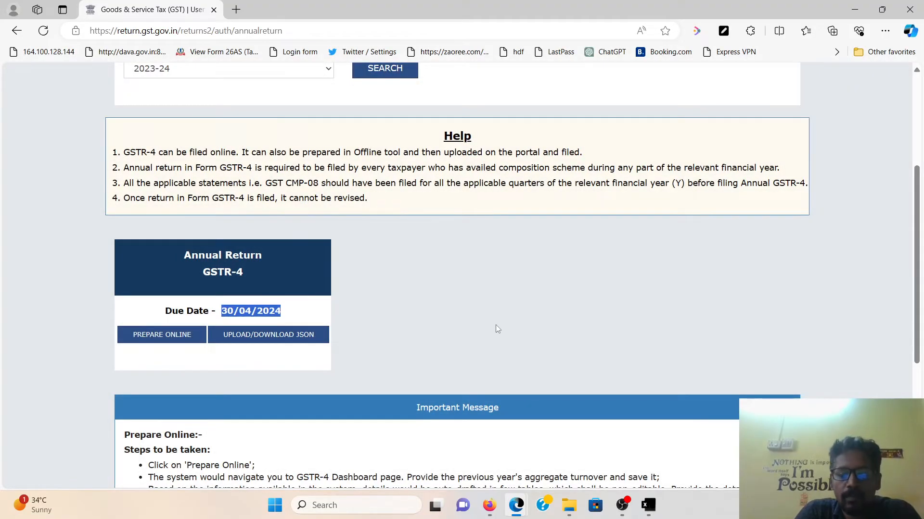
{"action": "left_click", "coordinate": [442, 302]}
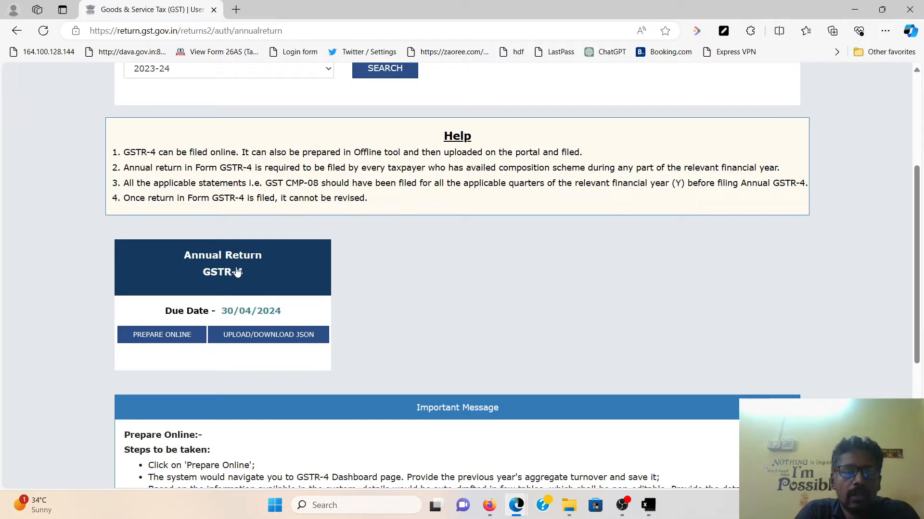
{"action": "left_click", "coordinate": [260, 268]}
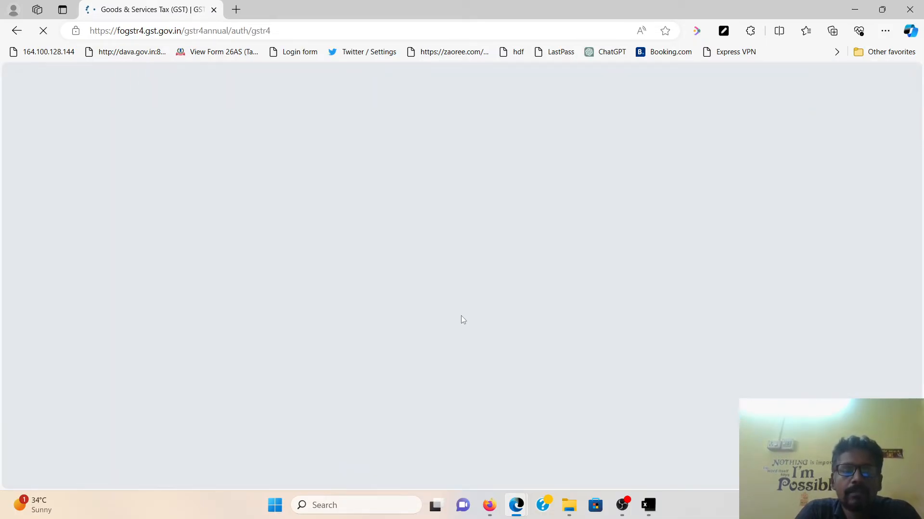
Check the previous-year turnover of 3,59,743.00, then return to the Dashboard
{"action": "scroll", "coordinate": [465, 314], "scroll_direction": "down", "scroll_amount": 3}
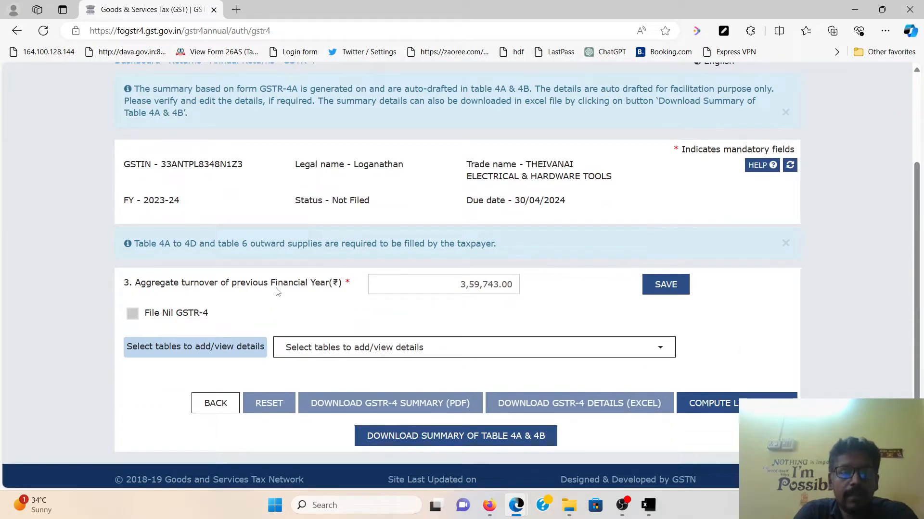
{"action": "left_click", "coordinate": [460, 284]}
{"action": "left_click_drag", "start_coordinate": [460, 285], "coordinate": [533, 289]}
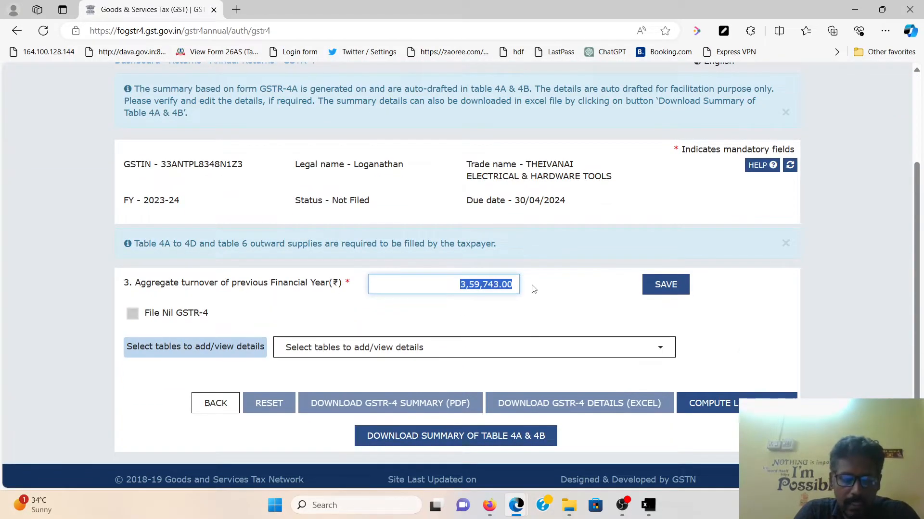
{"action": "left_click", "coordinate": [522, 314]}
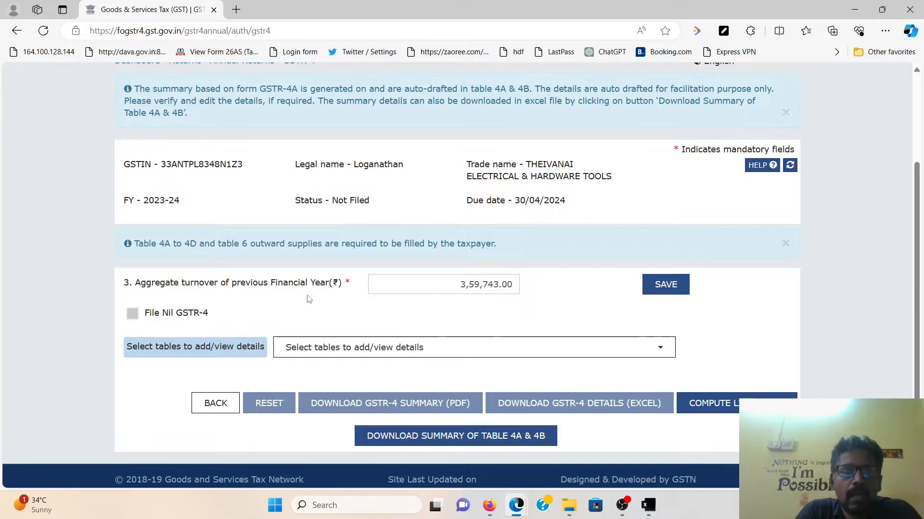
{"action": "left_click_drag", "start_coordinate": [445, 286], "coordinate": [530, 296]}
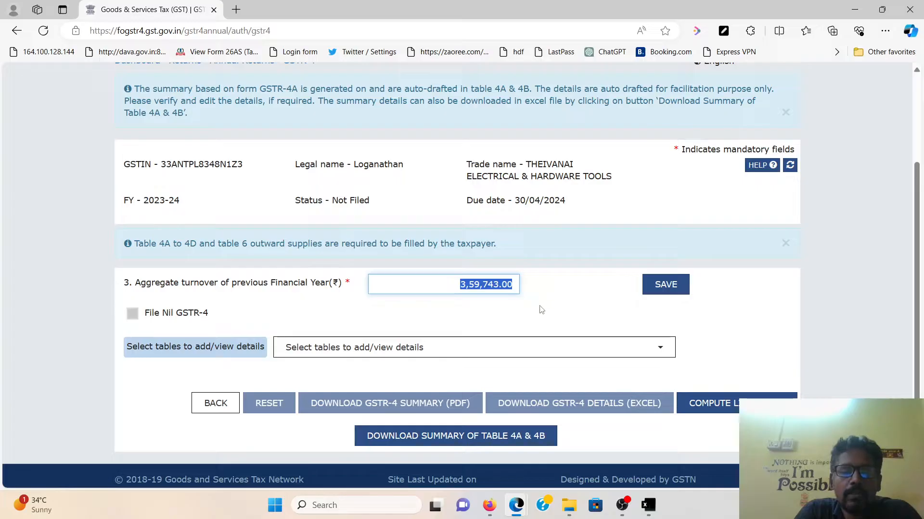
{"action": "left_click", "coordinate": [524, 309]}
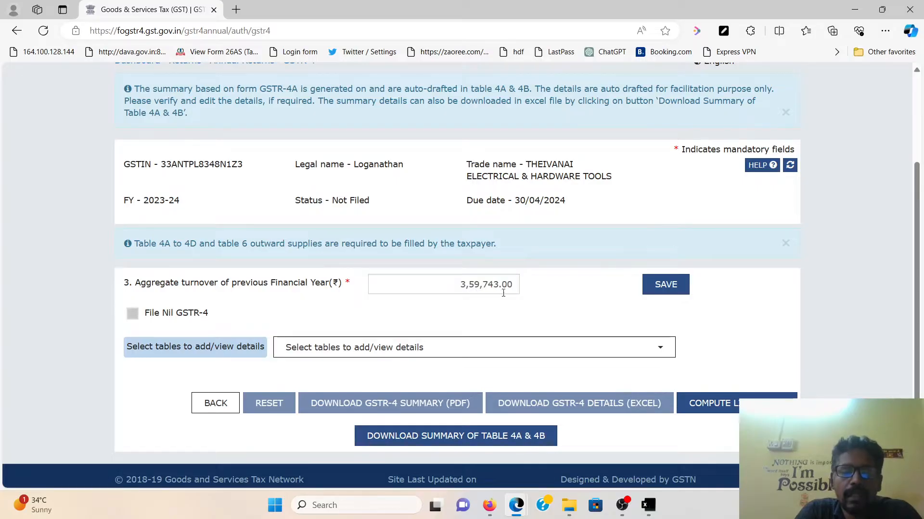
{"action": "scroll", "coordinate": [496, 293], "scroll_direction": "up", "scroll_amount": 3}
{"action": "left_click", "coordinate": [153, 196]}
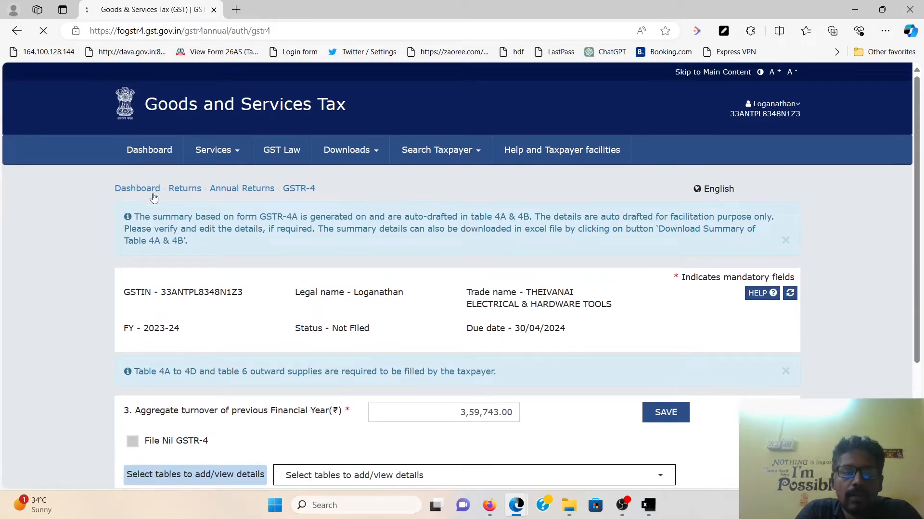
Confirm the Dashboard's 2022-23 turnover of 3,59,743.00 and go to File Returns
{"action": "scroll", "coordinate": [356, 332], "scroll_direction": "down", "scroll_amount": 2}
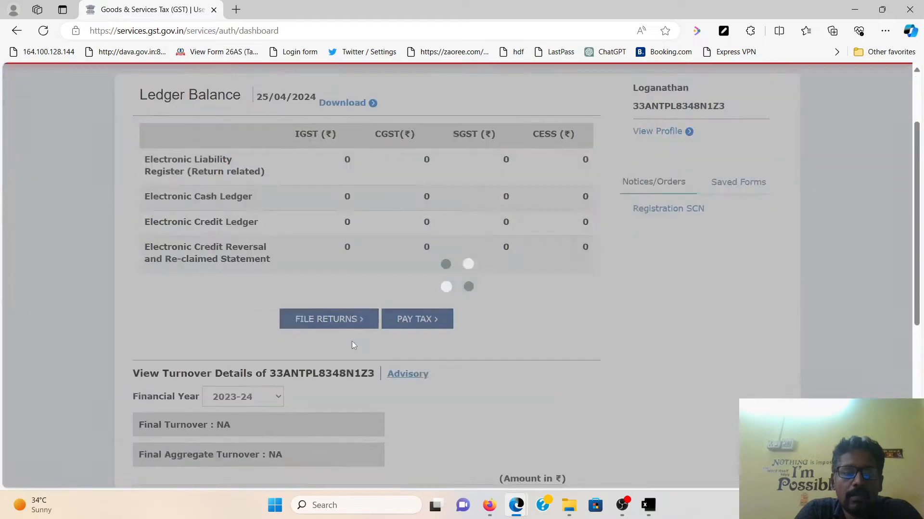
{"action": "scroll", "coordinate": [351, 341], "scroll_direction": "down", "scroll_amount": 4}
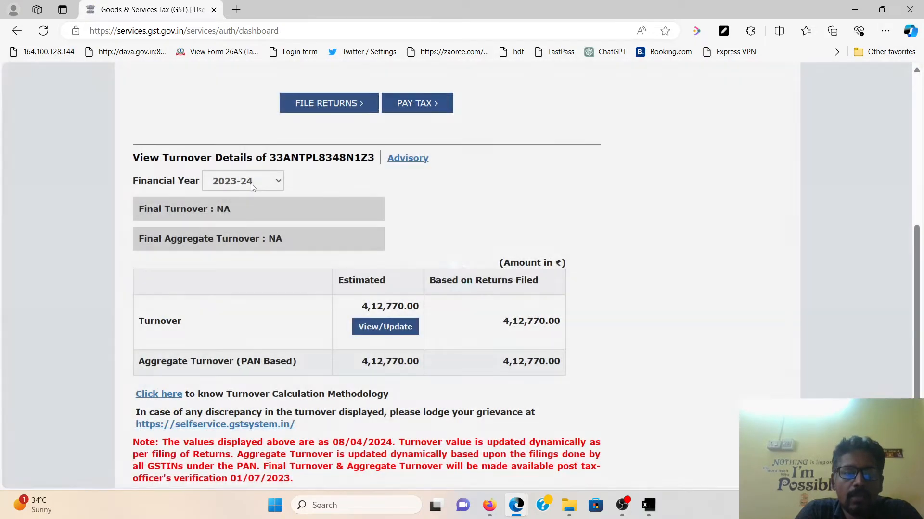
{"action": "left_click", "coordinate": [255, 185]}
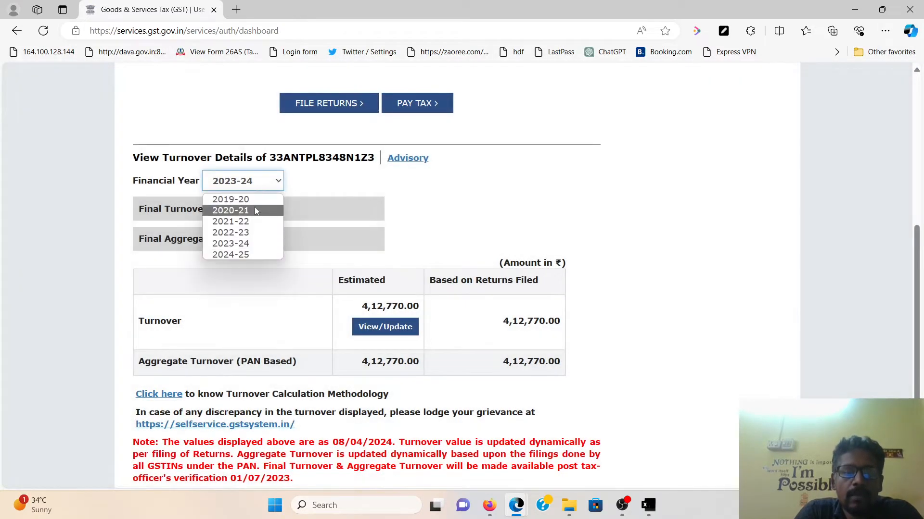
{"action": "left_click", "coordinate": [247, 232]}
{"action": "scroll", "coordinate": [356, 319], "scroll_direction": "down", "scroll_amount": 5}
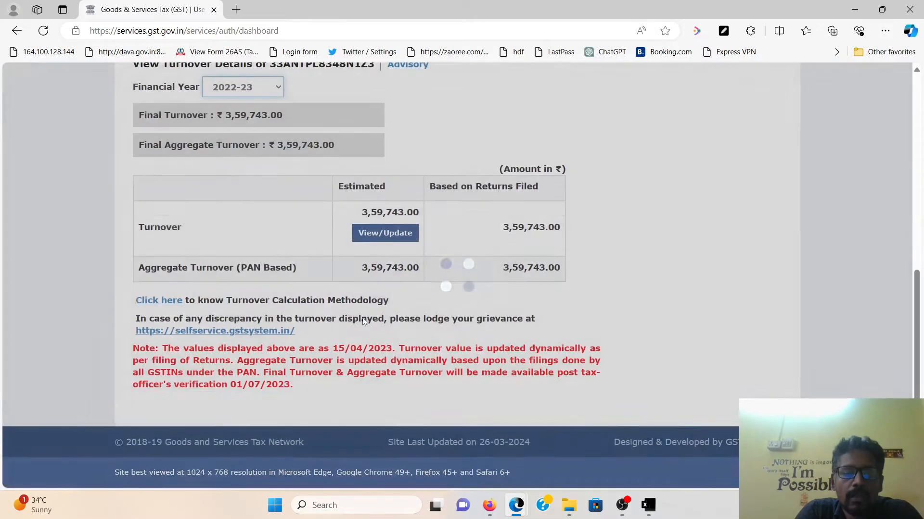
{"action": "left_click_drag", "start_coordinate": [363, 212], "coordinate": [439, 214]}
{"action": "scroll", "coordinate": [466, 281], "scroll_direction": "up", "scroll_amount": 2}
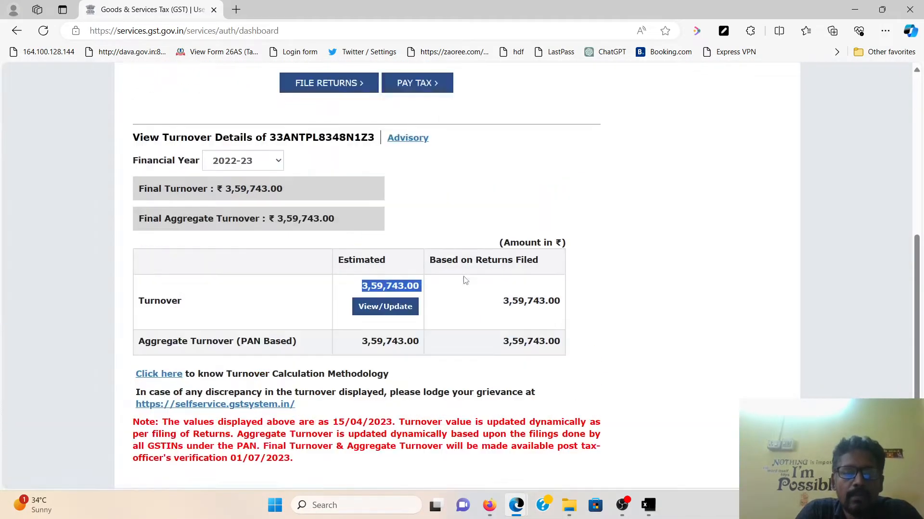
{"action": "scroll", "coordinate": [465, 281], "scroll_direction": "up", "scroll_amount": 8}
{"action": "left_click", "coordinate": [330, 415]}
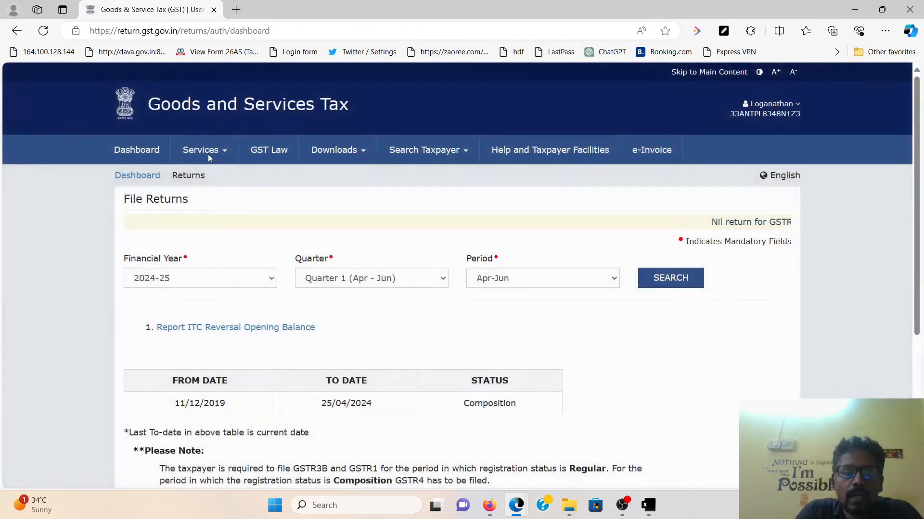
Search annual returns for 2023-24 and open the GSTR-4 return again
{"action": "left_click", "coordinate": [207, 153]}
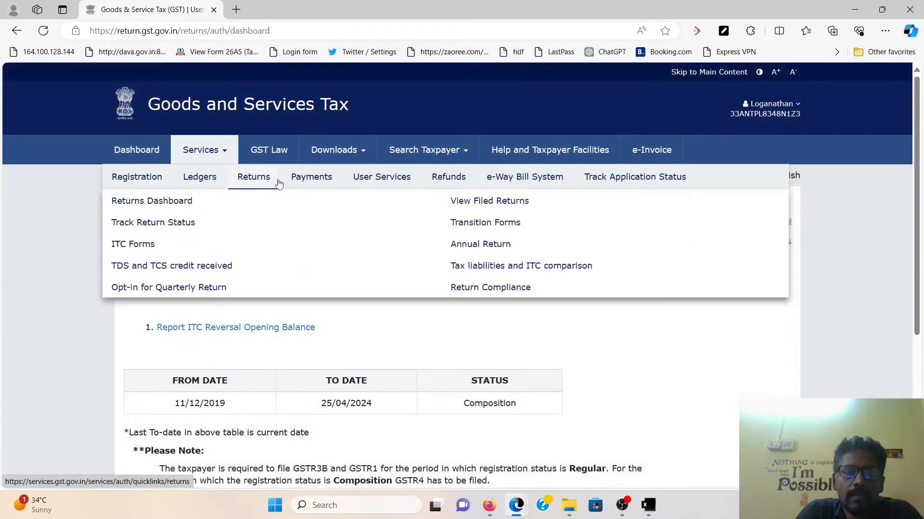
{"action": "left_click", "coordinate": [454, 244]}
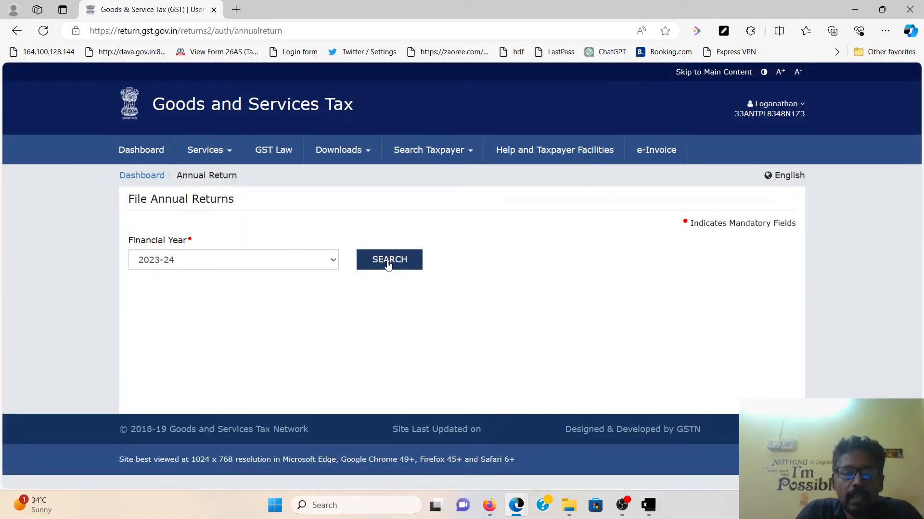
{"action": "left_click", "coordinate": [388, 264]}
{"action": "scroll", "coordinate": [337, 307], "scroll_direction": "down", "scroll_amount": 4}
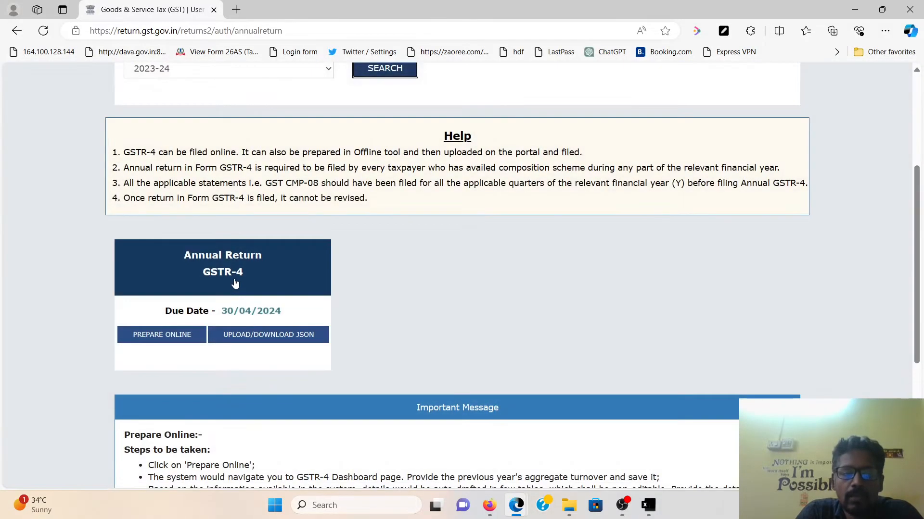
{"action": "left_click", "coordinate": [236, 282]}
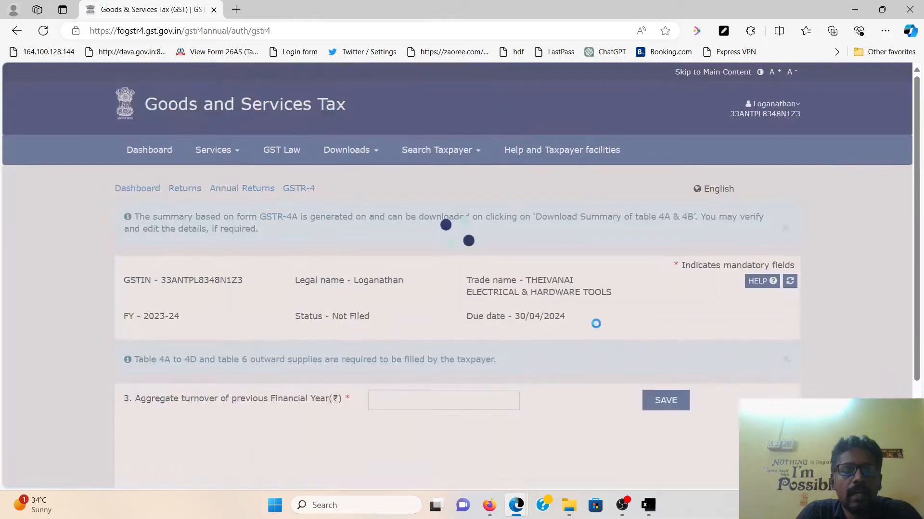
Save the previous-year turnover of 3,59,743.00 on the GSTR-4 form
{"action": "scroll", "coordinate": [596, 323], "scroll_direction": "down", "scroll_amount": 3}
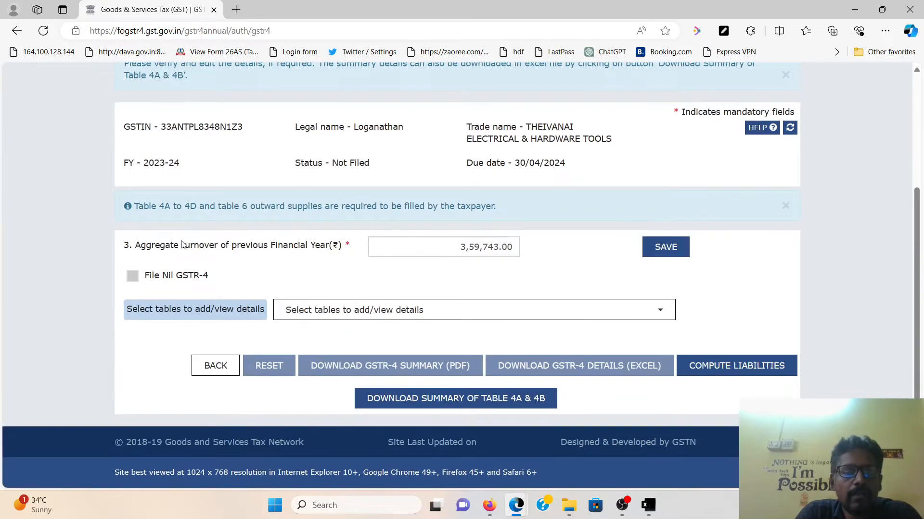
{"action": "left_click_drag", "start_coordinate": [156, 245], "coordinate": [325, 252]}
{"action": "left_click_drag", "start_coordinate": [453, 247], "coordinate": [526, 247]}
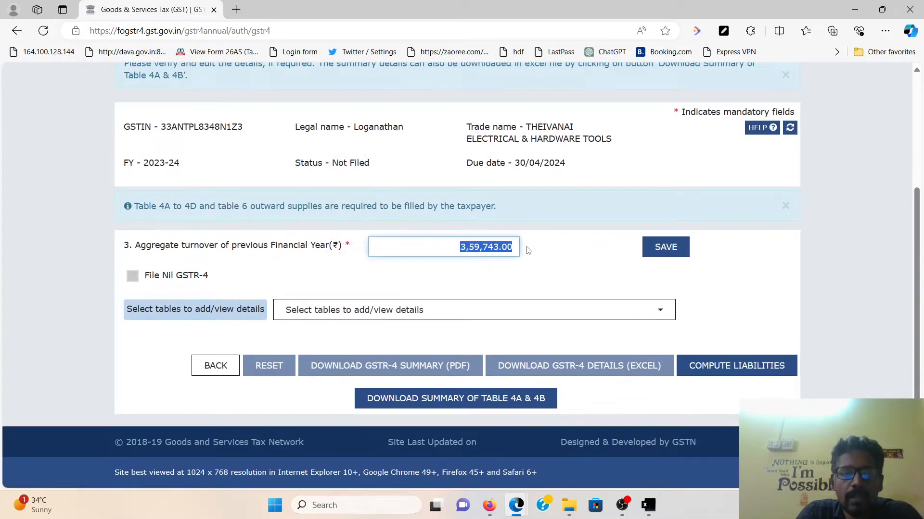
{"action": "left_click", "coordinate": [674, 248]}
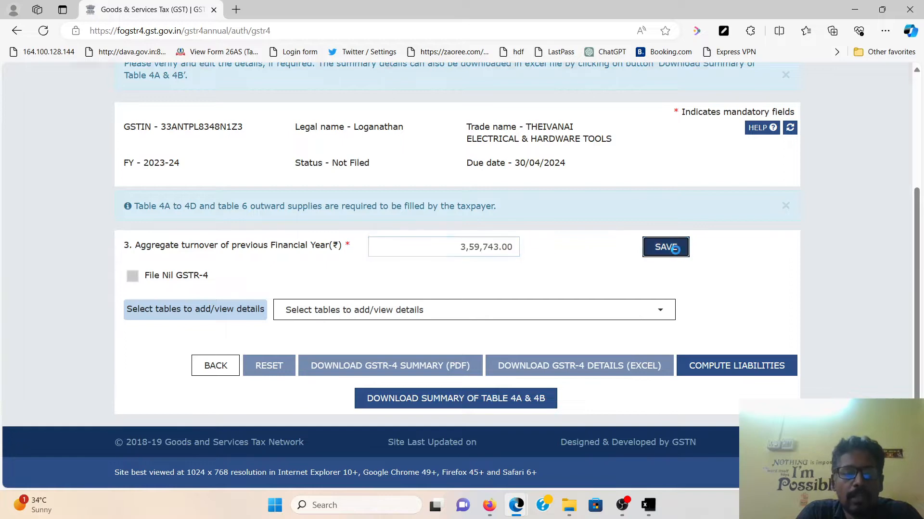
{"action": "scroll", "coordinate": [650, 295], "scroll_direction": "down", "scroll_amount": 1}
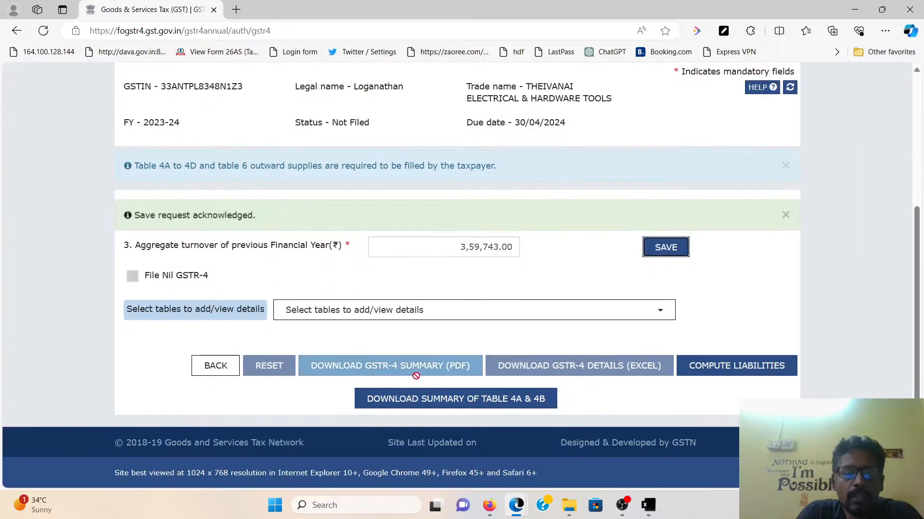
{"action": "left_click", "coordinate": [400, 317]}
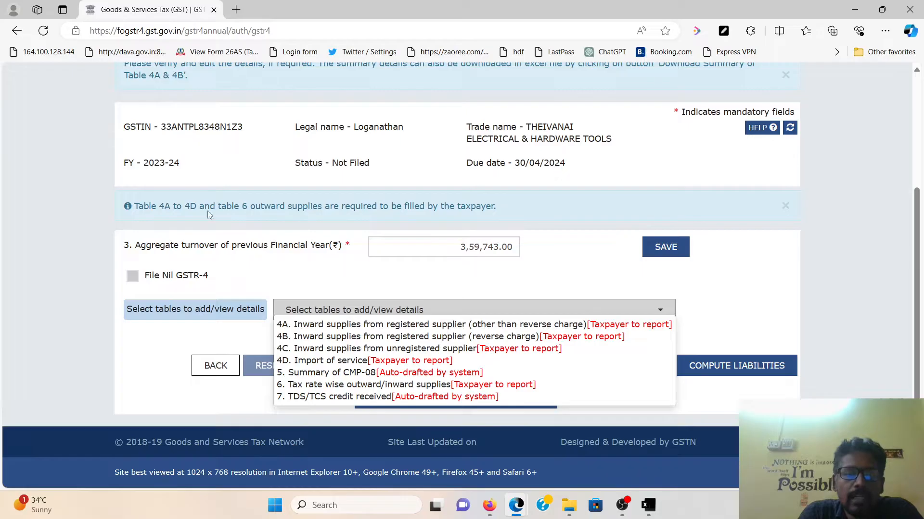
Review the 2023-24 GSTR-4 form and list the tables available to fill
{"action": "left_click_drag", "start_coordinate": [144, 162], "coordinate": [179, 163]}
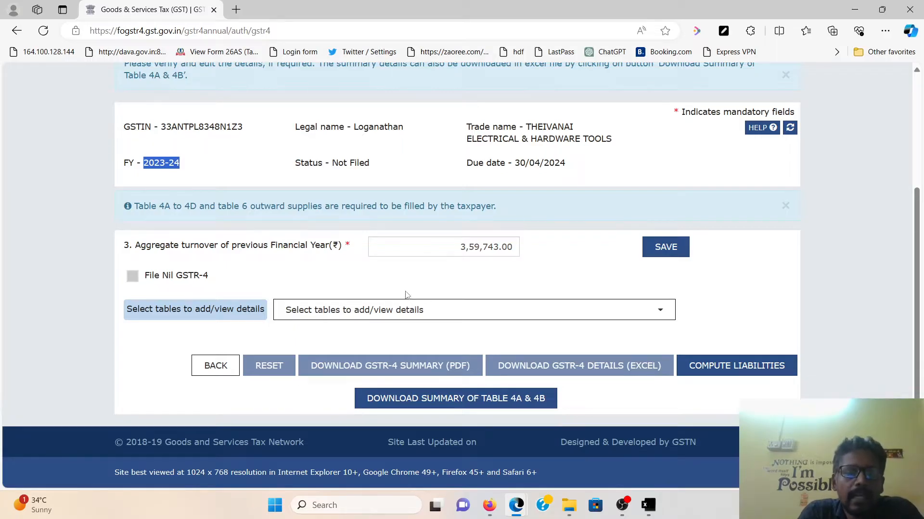
{"action": "left_click", "coordinate": [415, 317]}
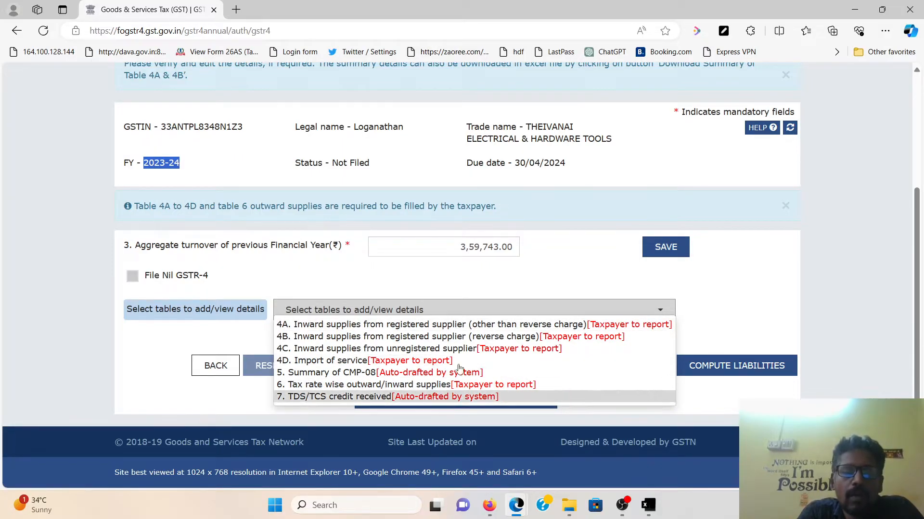
Open Table 4A and copy the first supplier's GSTIN from Excel cell C3
{"action": "left_click", "coordinate": [316, 327]}
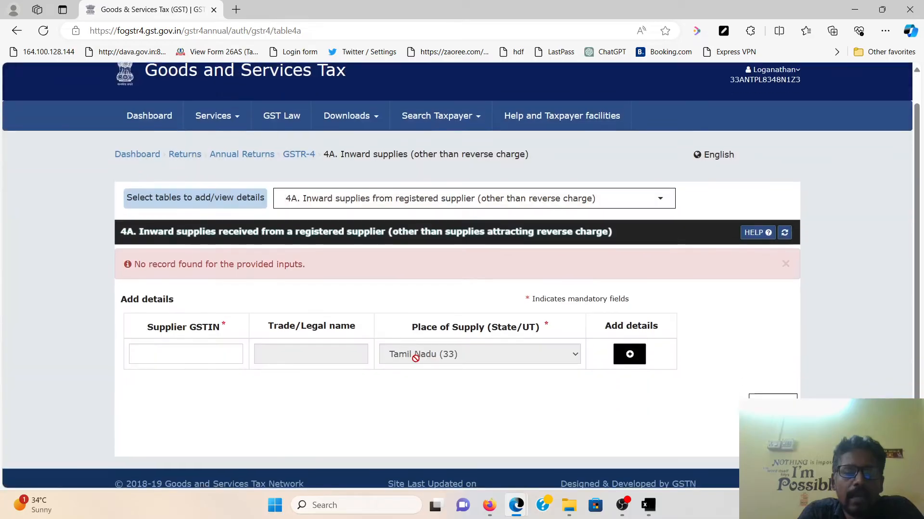
{"action": "scroll", "coordinate": [416, 361], "scroll_direction": "down", "scroll_amount": 2}
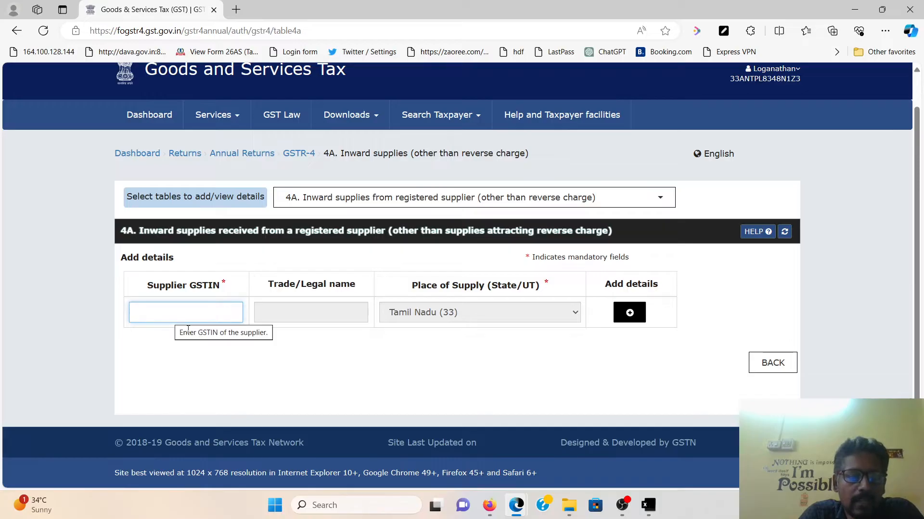
{"action": "mouse_move", "coordinate": [652, 508]}
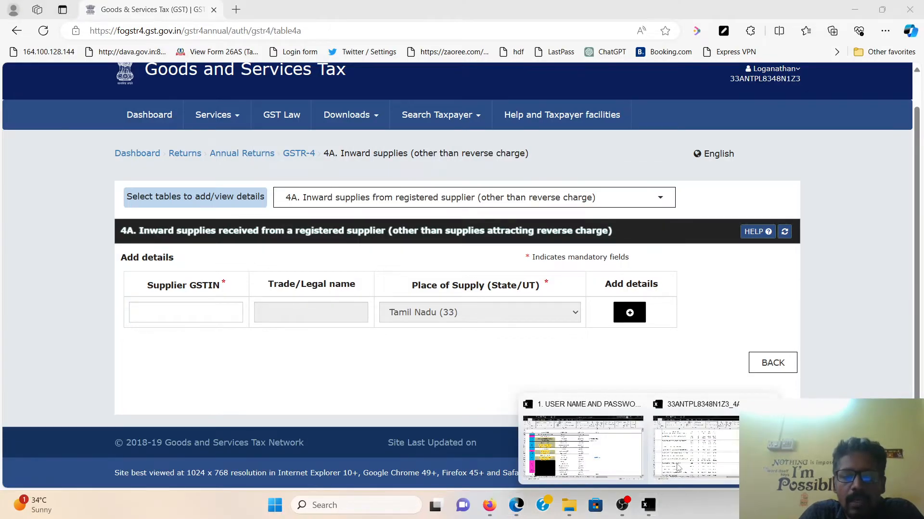
{"action": "left_click", "coordinate": [692, 458]}
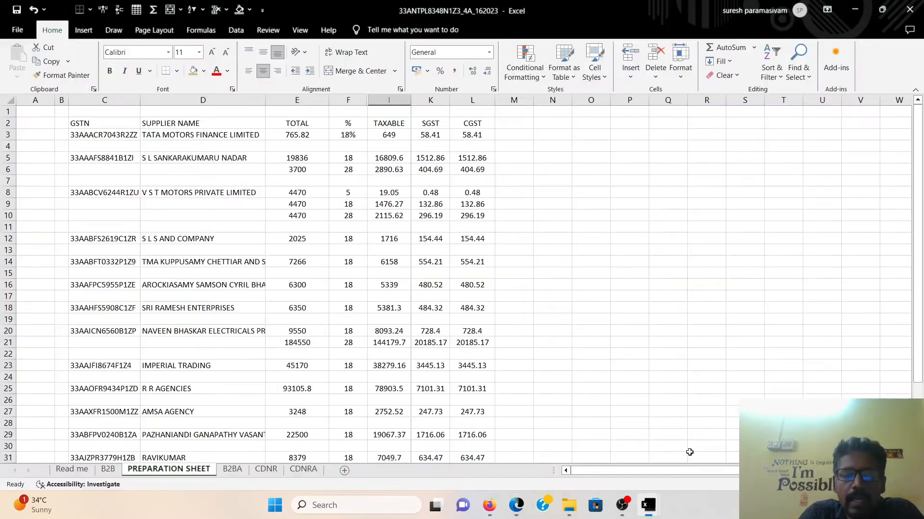
{"action": "left_click", "coordinate": [115, 136]}
{"action": "key", "text": "ctrl+c"}
{"action": "mouse_move", "coordinate": [517, 505]}
{"action": "left_click", "coordinate": [601, 423]}
Paste the supplier's GSTIN into Table 4A and add an item details row
{"action": "key", "text": "ctrl+v"}
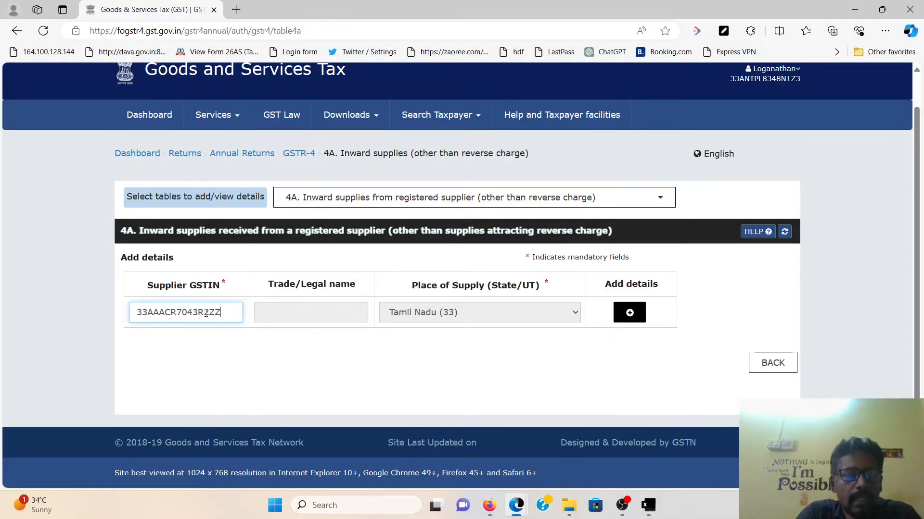
{"action": "left_click", "coordinate": [350, 345]}
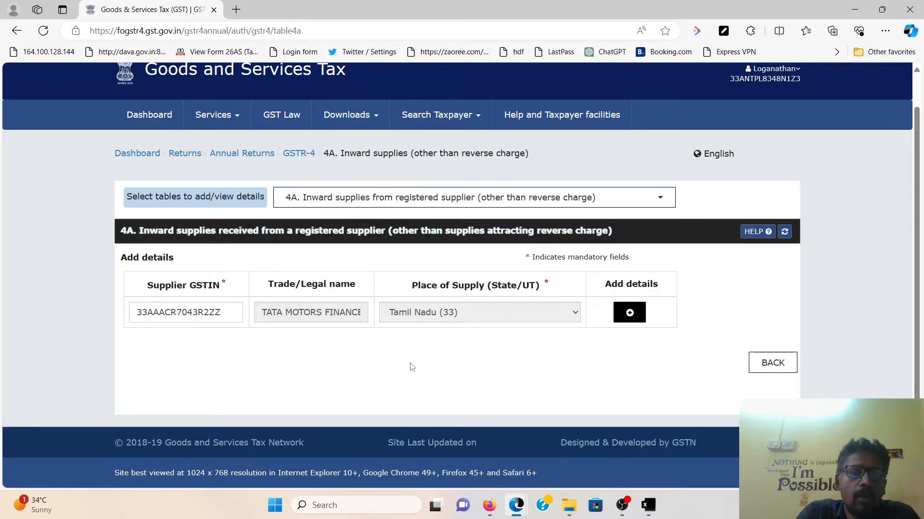
{"action": "left_click", "coordinate": [629, 312]}
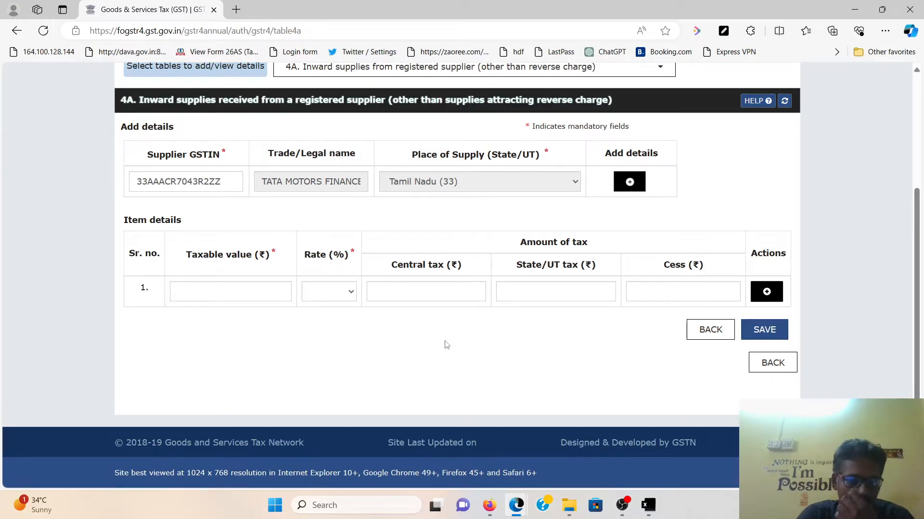
{"action": "left_click", "coordinate": [343, 298]}
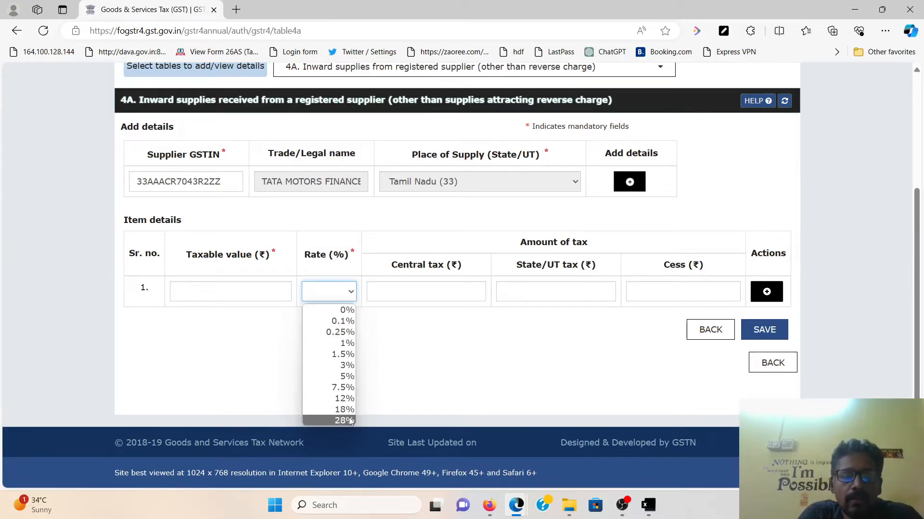
{"action": "left_click", "coordinate": [465, 378]}
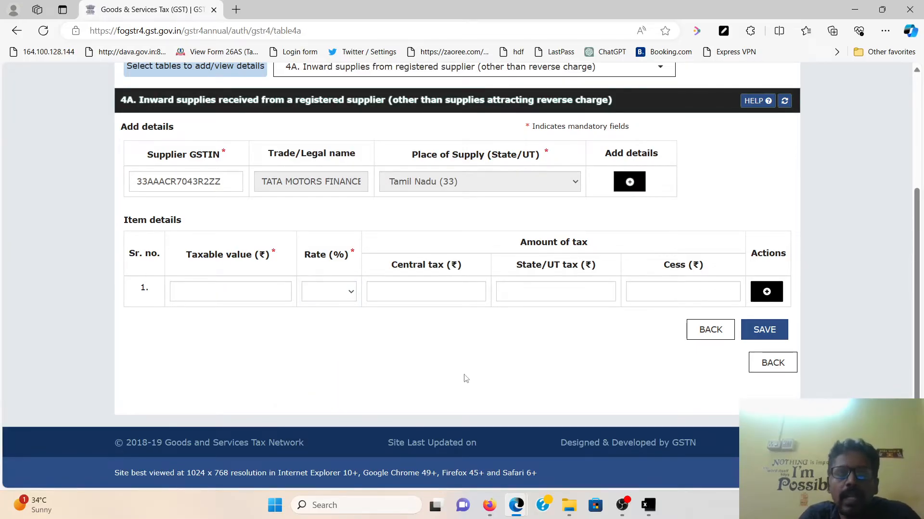
{"action": "left_click", "coordinate": [265, 295]}
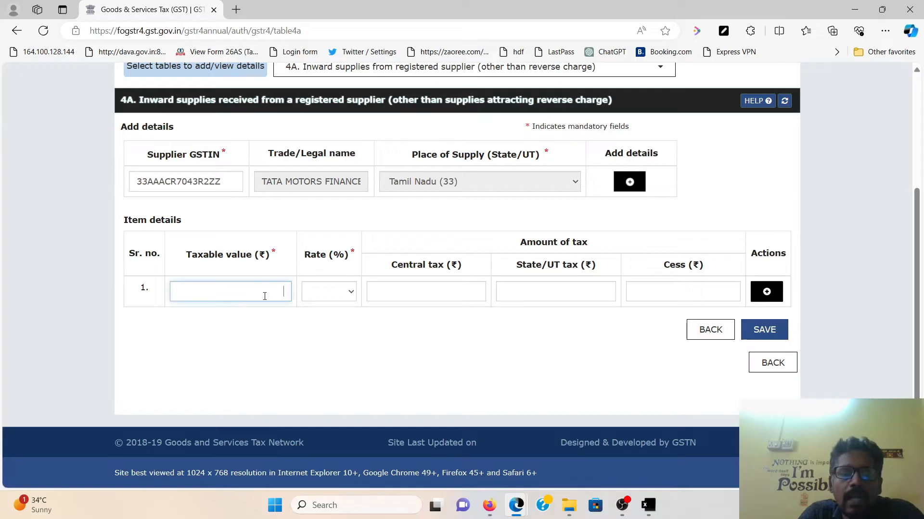
{"action": "left_click", "coordinate": [336, 303]}
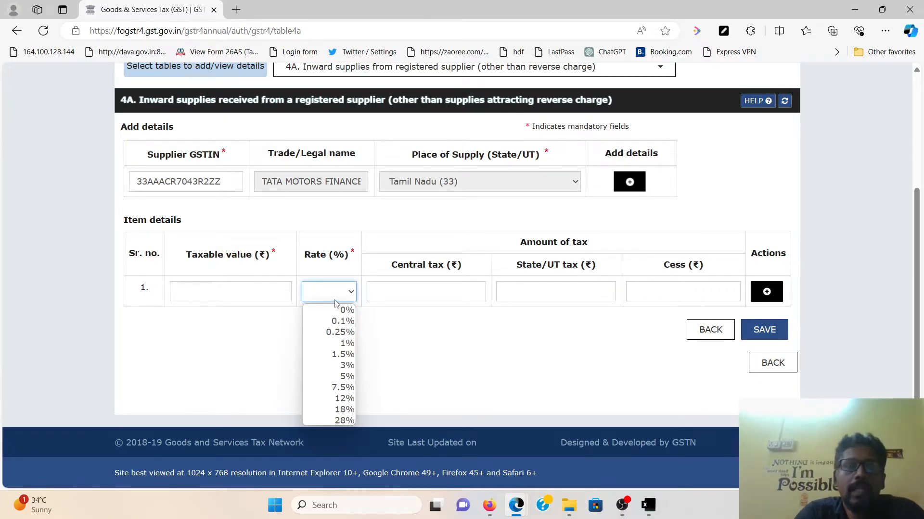
{"action": "left_click", "coordinate": [435, 347]}
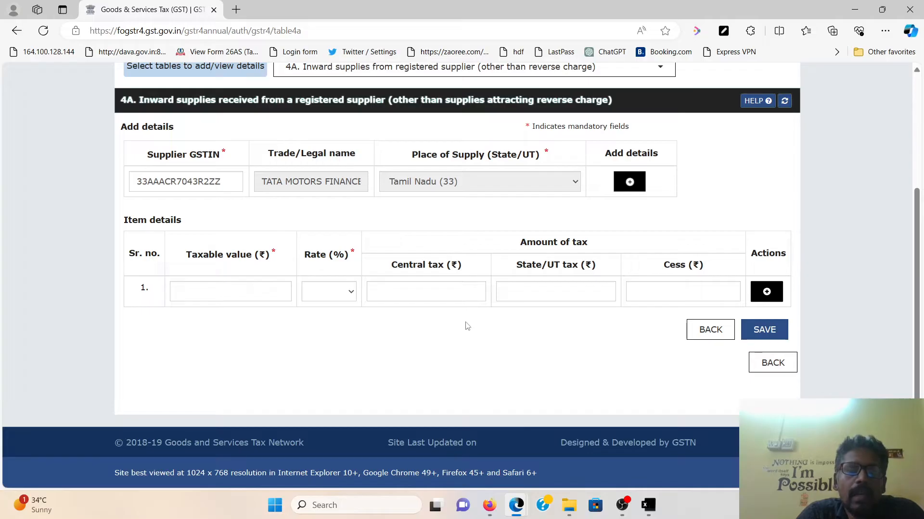
{"action": "scroll", "coordinate": [465, 341], "scroll_direction": "up", "scroll_amount": 2}
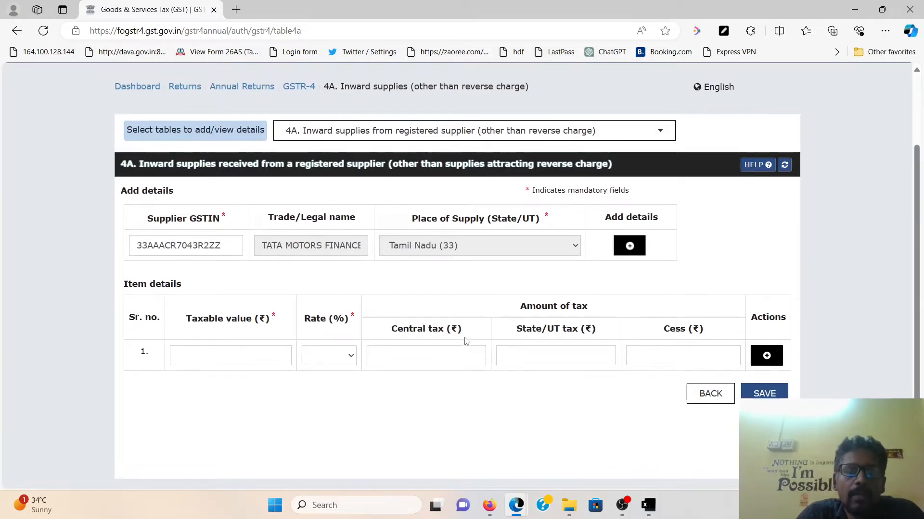
{"action": "scroll", "coordinate": [465, 341], "scroll_direction": "up", "scroll_amount": 3}
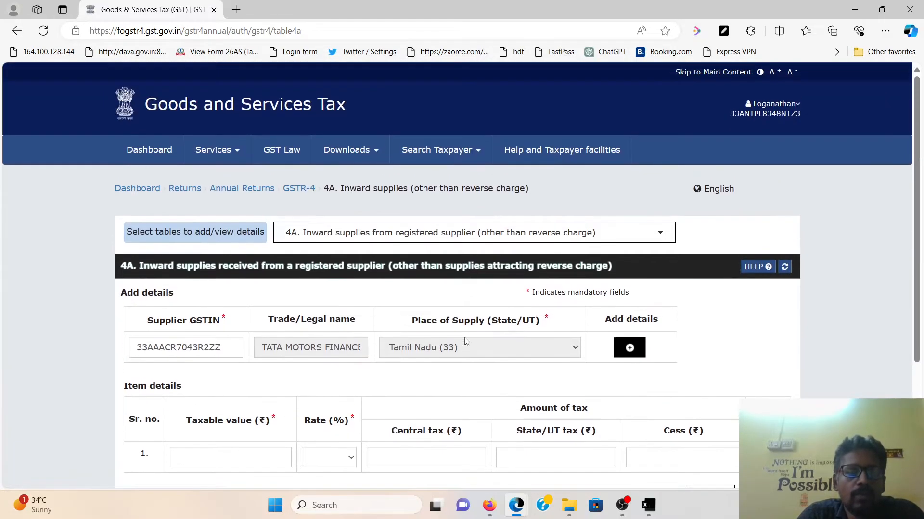
Search File Returns for 2023-24, Quarter 4, period Jan-Mar
{"action": "left_click", "coordinate": [130, 191]}
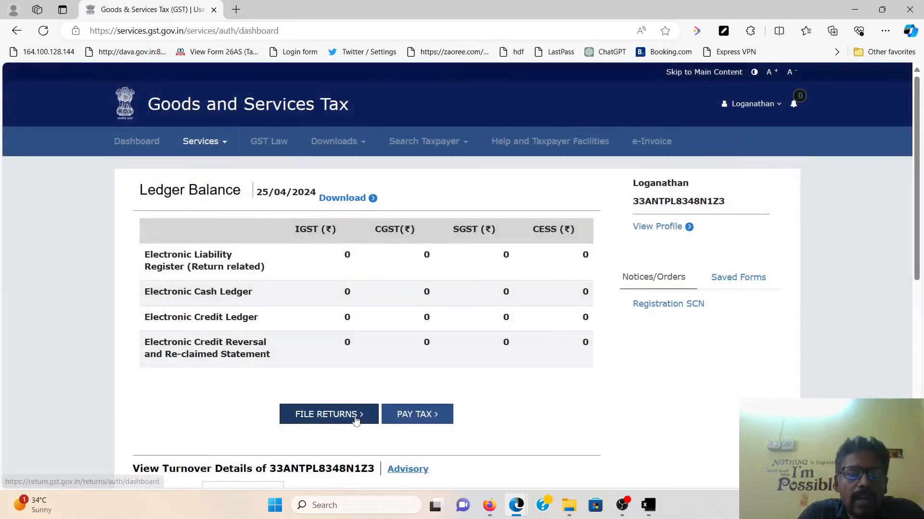
{"action": "left_click", "coordinate": [355, 419]}
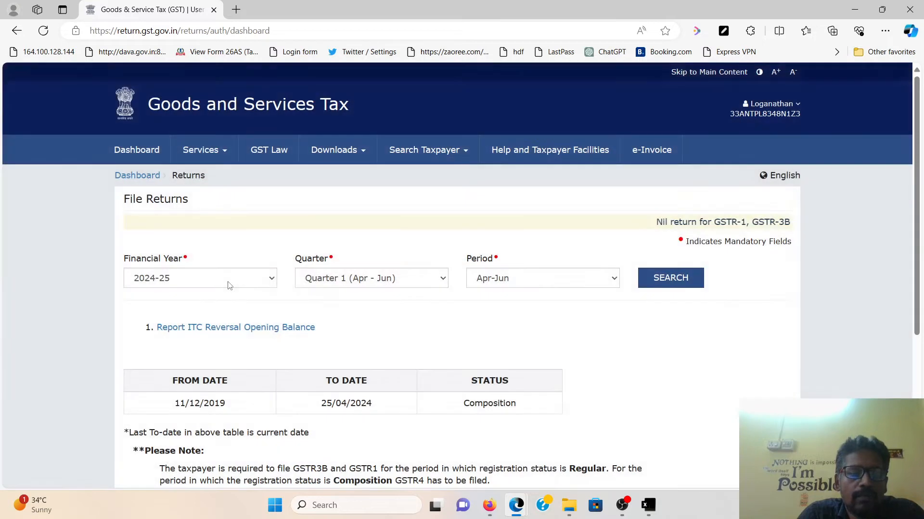
{"action": "left_click", "coordinate": [228, 281]}
{"action": "left_click", "coordinate": [222, 308]}
{"action": "left_click", "coordinate": [553, 288]}
{"action": "left_click", "coordinate": [553, 288]}
{"action": "left_click", "coordinate": [419, 288]}
{"action": "left_click", "coordinate": [420, 289]}
{"action": "left_click", "coordinate": [662, 279]}
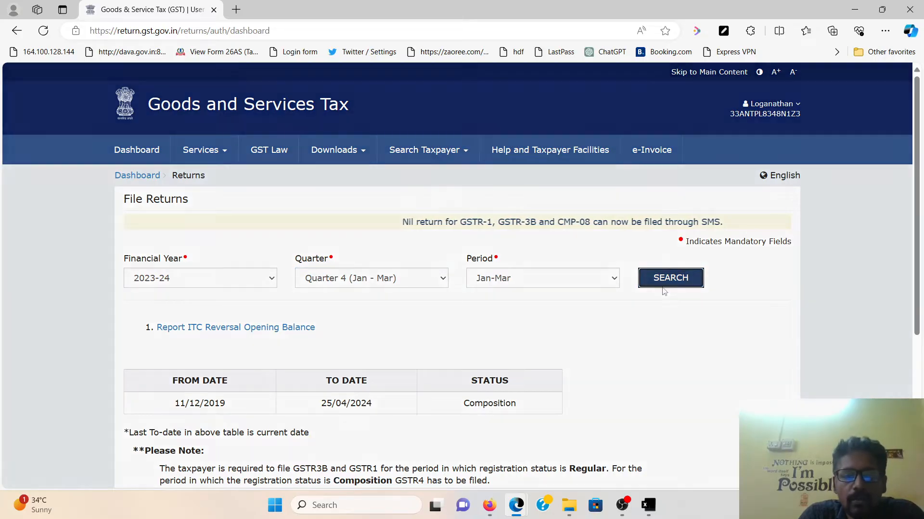
{"action": "scroll", "coordinate": [661, 289], "scroll_direction": "down", "scroll_amount": 3}
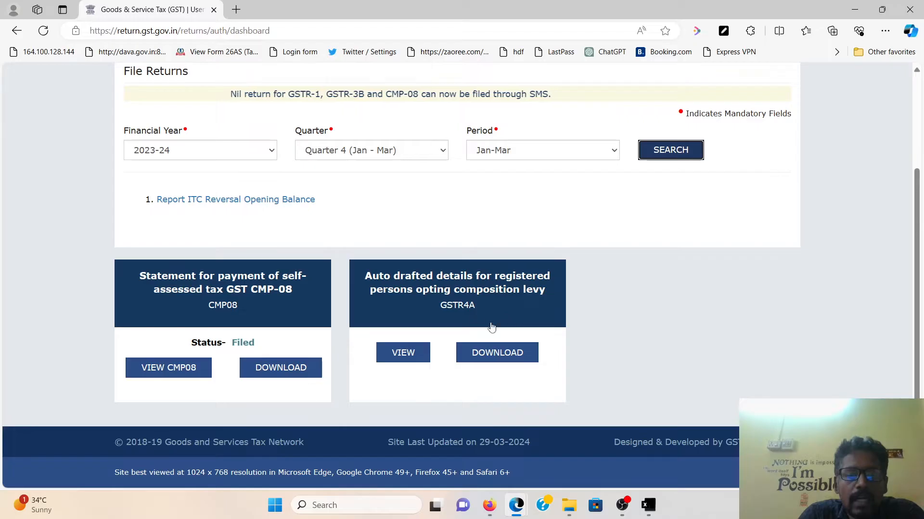
Generate and download the GSTR-4A Excel file for 2023-24, Apr-Jun to Jan-Mar
{"action": "left_click", "coordinate": [495, 354]}
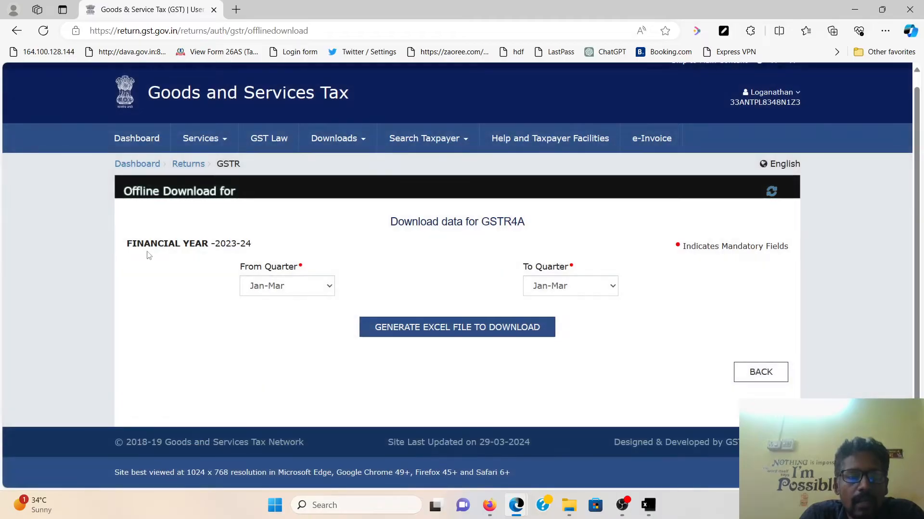
{"action": "left_click_drag", "start_coordinate": [126, 244], "coordinate": [281, 289]}
{"action": "left_click", "coordinate": [281, 288]}
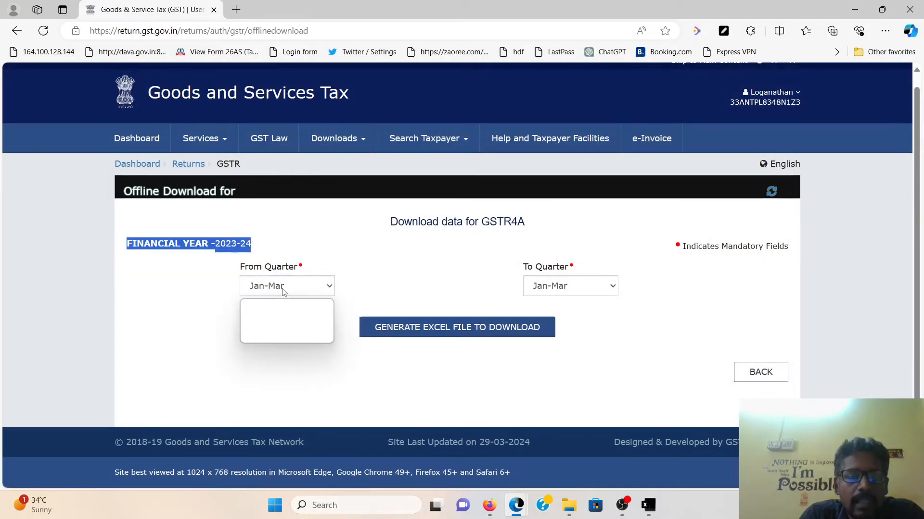
{"action": "left_click", "coordinate": [553, 285]}
{"action": "left_click", "coordinate": [554, 287]}
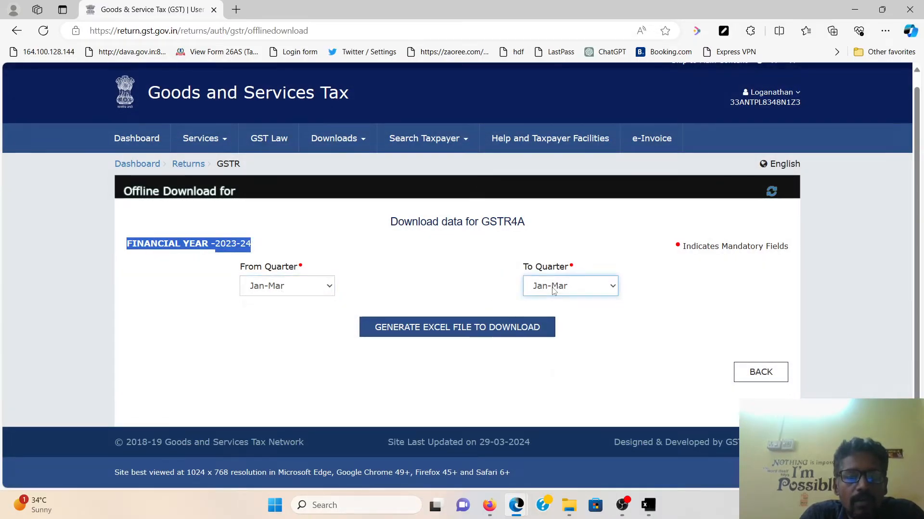
{"action": "left_click", "coordinate": [290, 289]}
{"action": "left_click", "coordinate": [289, 305]}
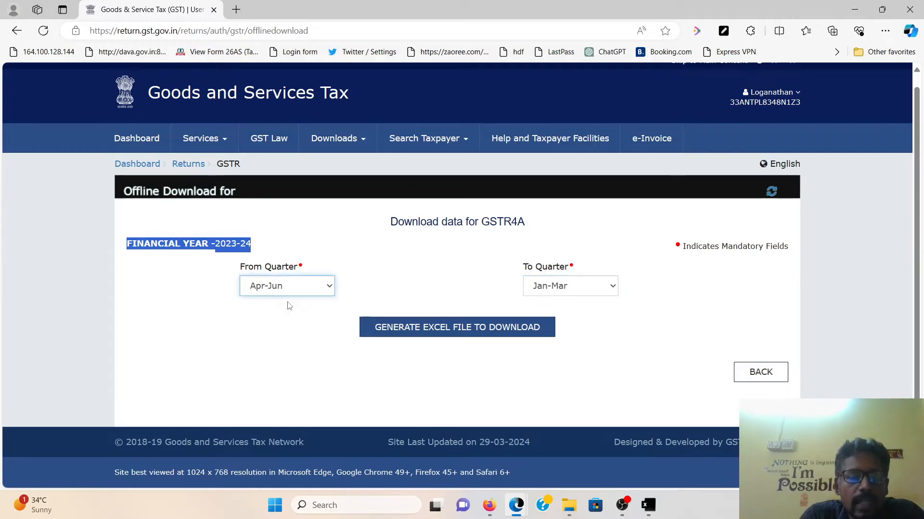
{"action": "left_click", "coordinate": [586, 287]}
{"action": "left_click", "coordinate": [585, 291]}
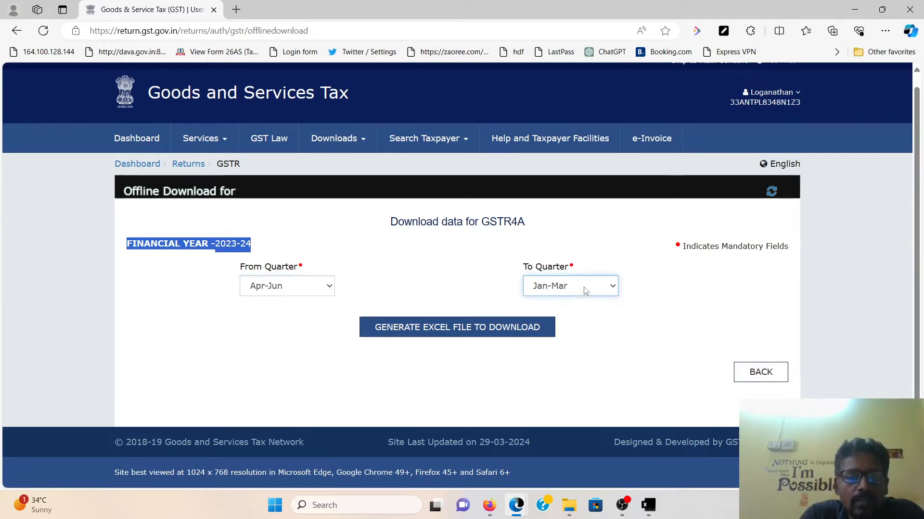
{"action": "left_click", "coordinate": [483, 332]}
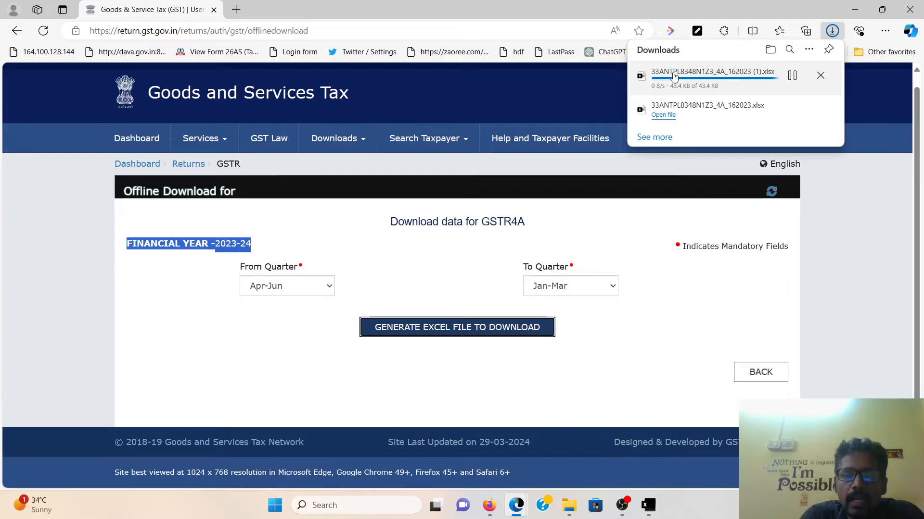
{"action": "left_click", "coordinate": [627, 390]}
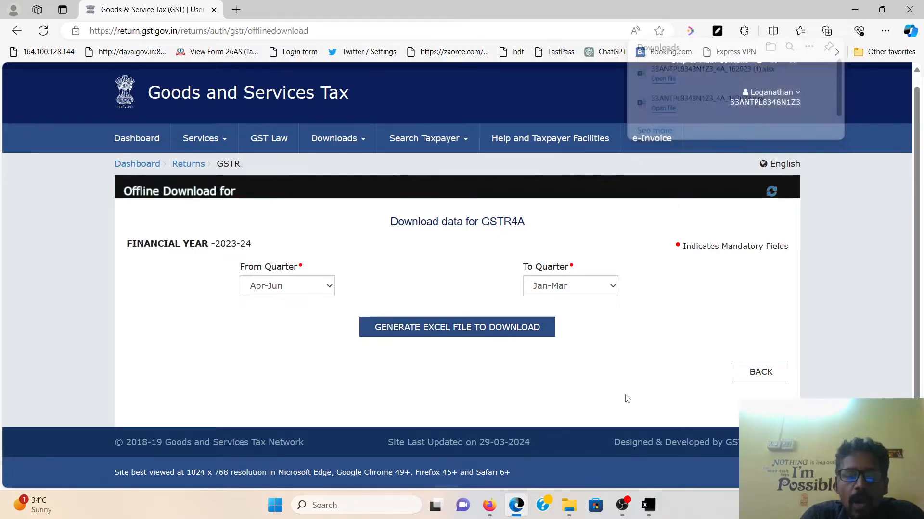
{"action": "left_click", "coordinate": [647, 506]}
Review the B2B sheet of the downloaded GSTR-4A workbook in Excel
{"action": "left_click", "coordinate": [649, 464]}
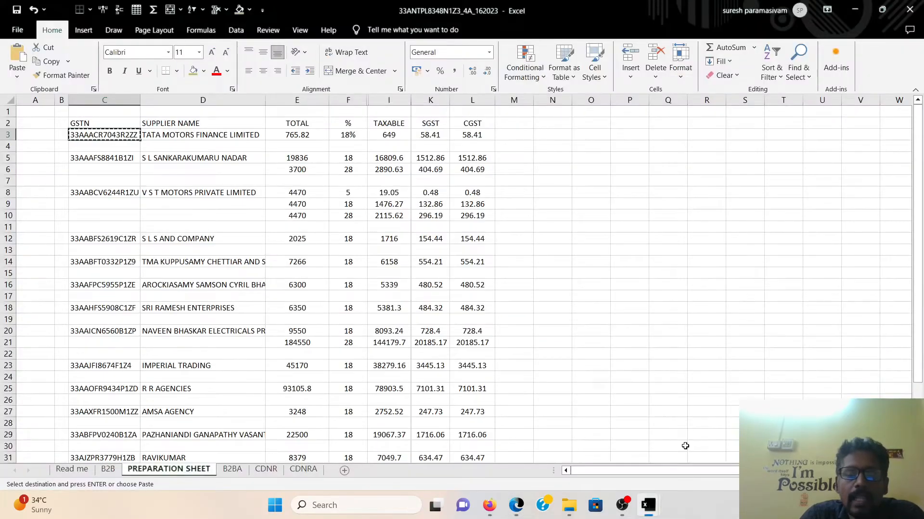
{"action": "left_click", "coordinate": [108, 470]}
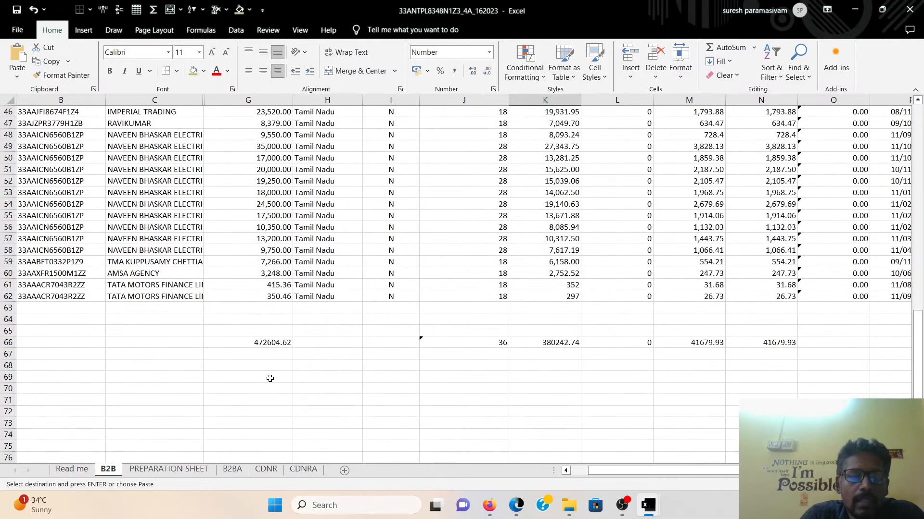
{"action": "scroll", "coordinate": [268, 378], "scroll_direction": "up", "scroll_amount": 15}
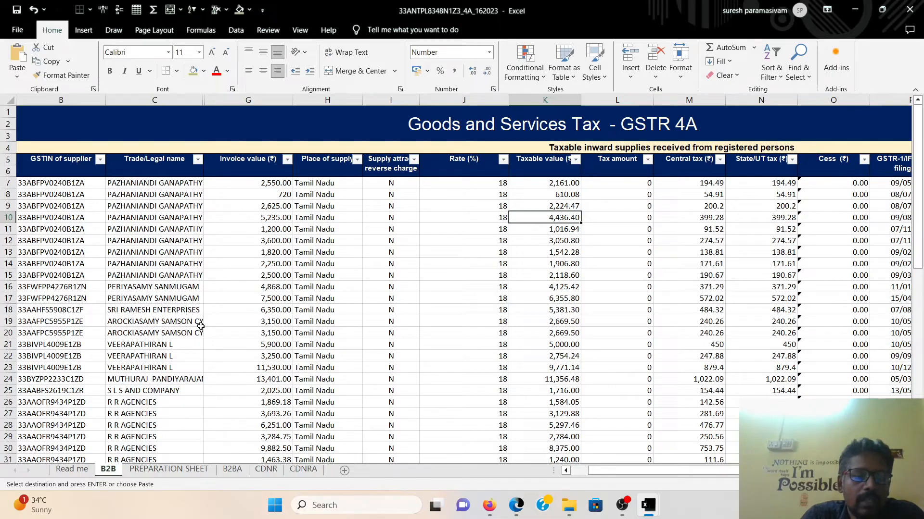
{"action": "scroll", "coordinate": [318, 300], "scroll_direction": "down", "scroll_amount": 4}
{"action": "scroll", "coordinate": [270, 240], "scroll_direction": "up", "scroll_amount": 4}
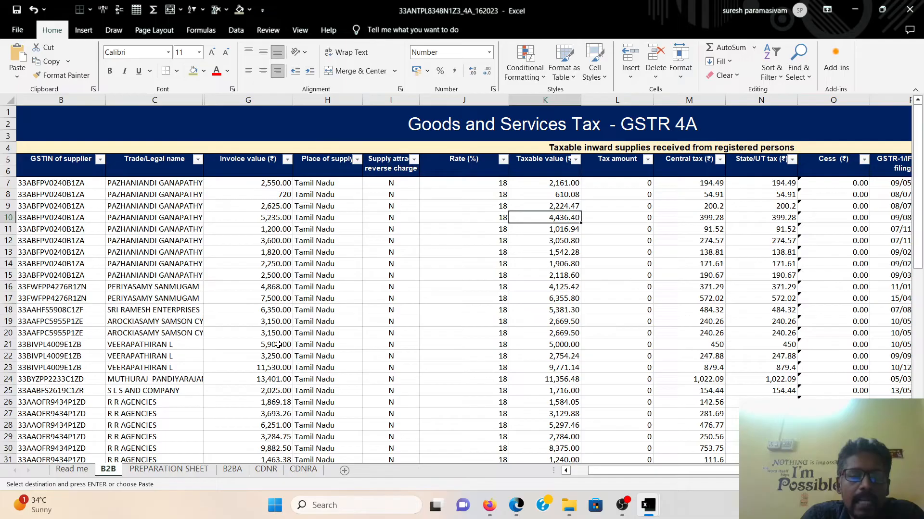
{"action": "scroll", "coordinate": [278, 345], "scroll_direction": "down", "scroll_amount": 5}
{"action": "scroll", "coordinate": [458, 377], "scroll_direction": "up", "scroll_amount": 5}
Check supplier rates (18, 5, 28) and taxable values on the PREPARATION SHEET
{"action": "left_click", "coordinate": [180, 469]}
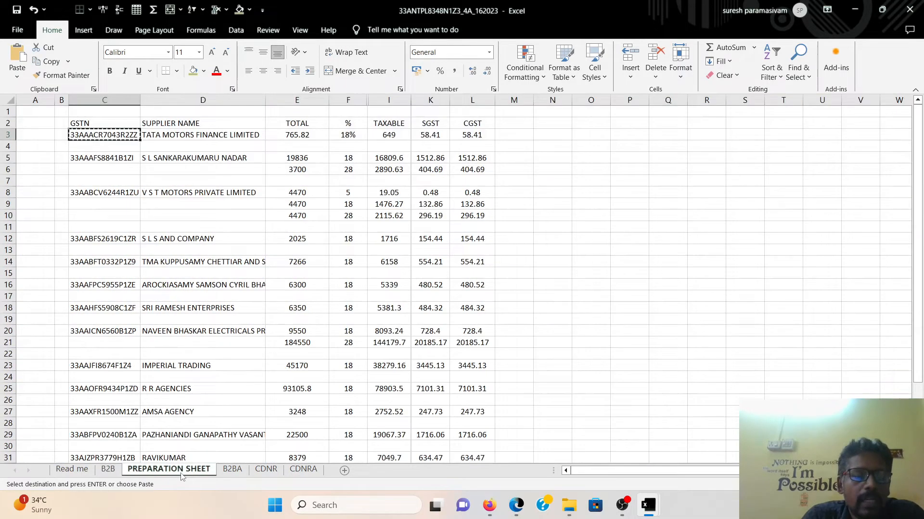
{"action": "key", "text": "Escape"}
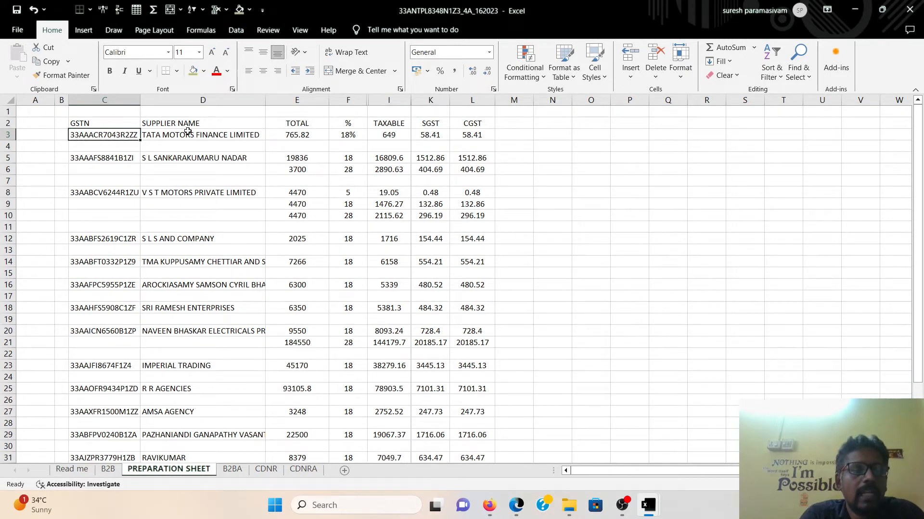
{"action": "left_click", "coordinate": [355, 136]}
{"action": "left_click", "coordinate": [398, 137]}
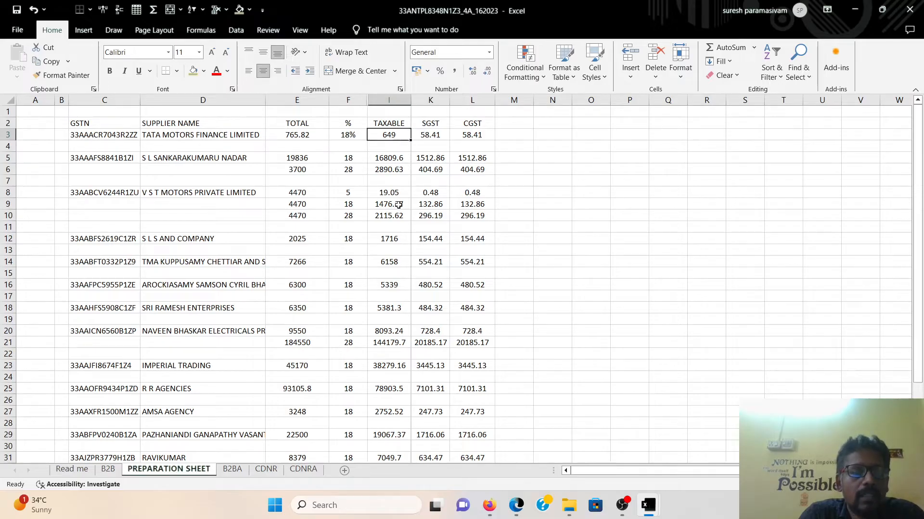
{"action": "left_click", "coordinate": [160, 161]}
{"action": "left_click", "coordinate": [179, 192]}
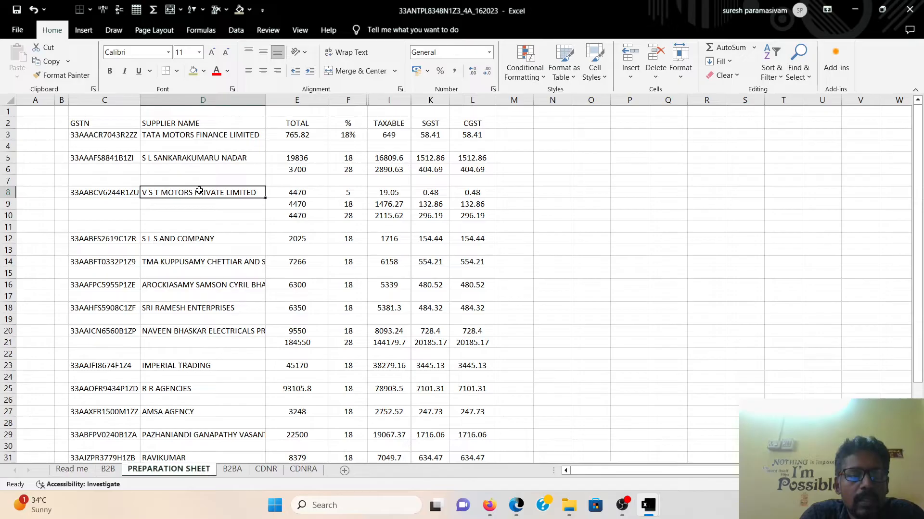
{"action": "left_click", "coordinate": [351, 196]}
{"action": "left_click", "coordinate": [353, 205]}
{"action": "left_click", "coordinate": [360, 218]}
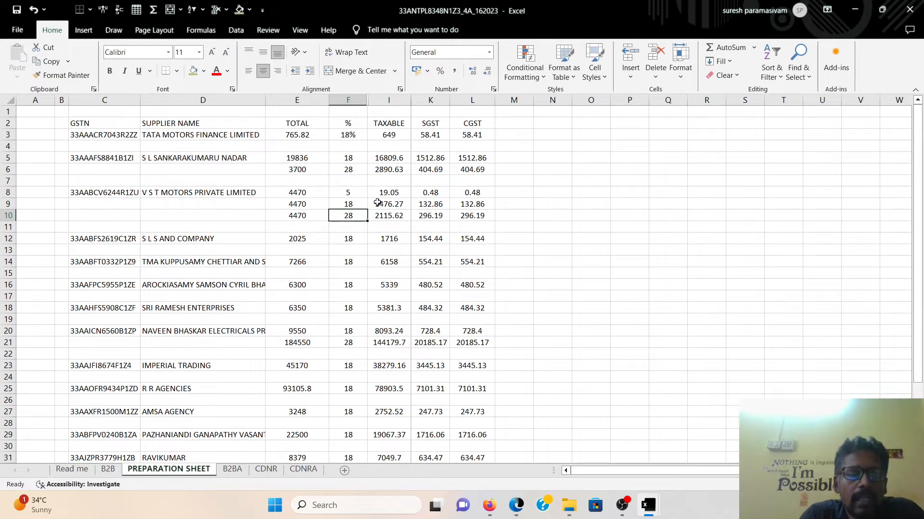
{"action": "left_click", "coordinate": [357, 195]}
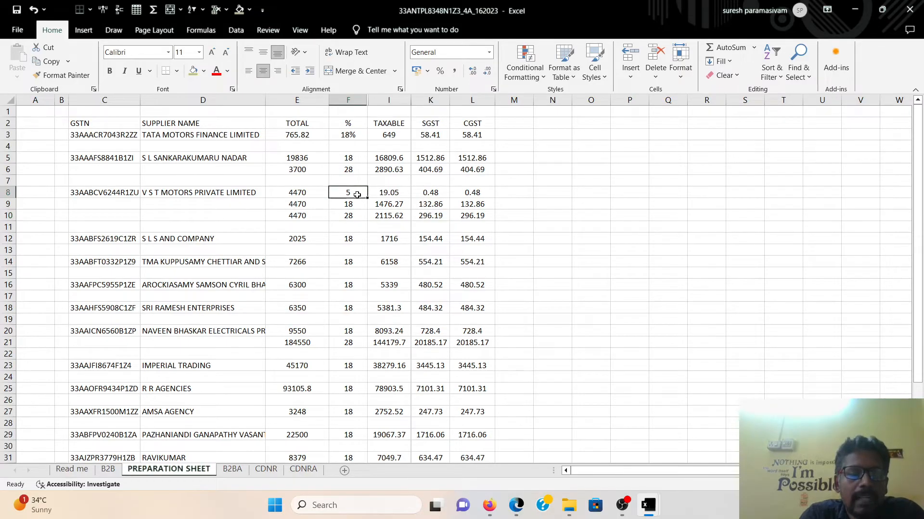
{"action": "scroll", "coordinate": [354, 277], "scroll_direction": "down", "scroll_amount": 4}
{"action": "scroll", "coordinate": [364, 366], "scroll_direction": "up", "scroll_amount": 4}
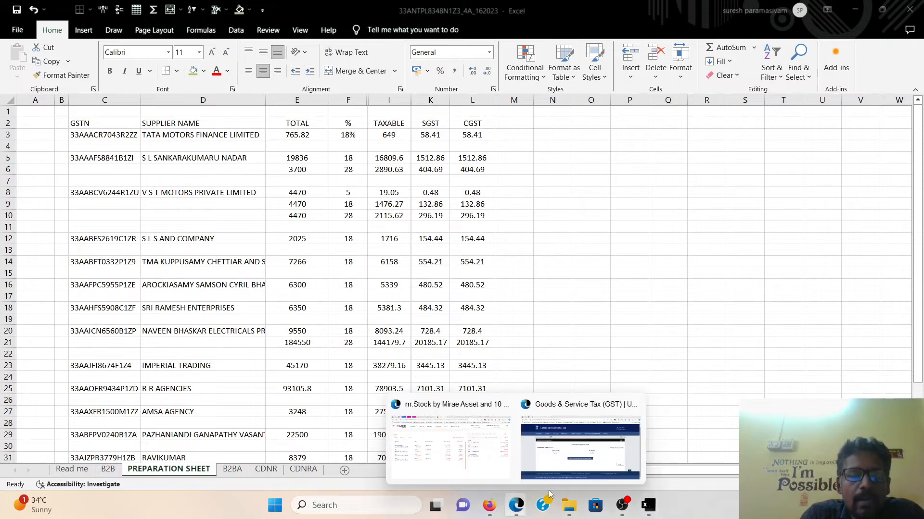
{"action": "left_click", "coordinate": [564, 471]}
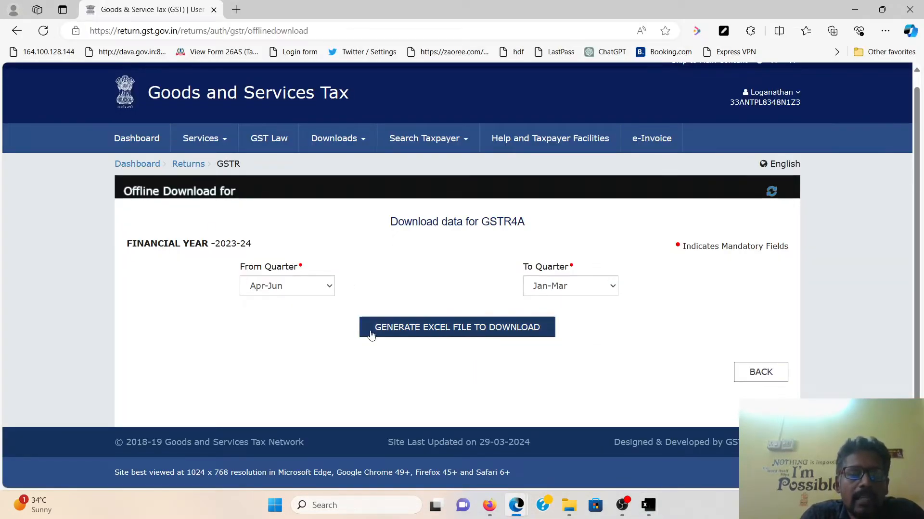
Search 2023-24 annual returns and start preparing GSTR-4 online
{"action": "left_click", "coordinate": [198, 139]}
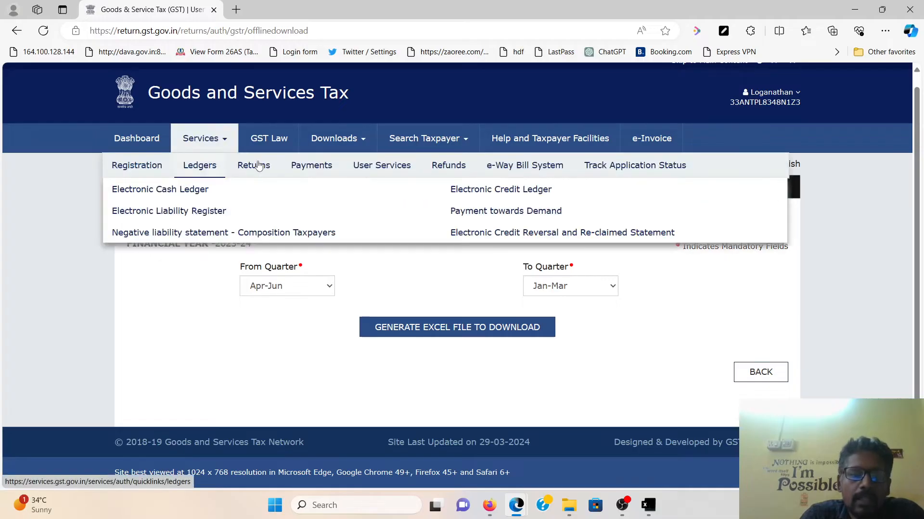
{"action": "left_click", "coordinate": [477, 238]}
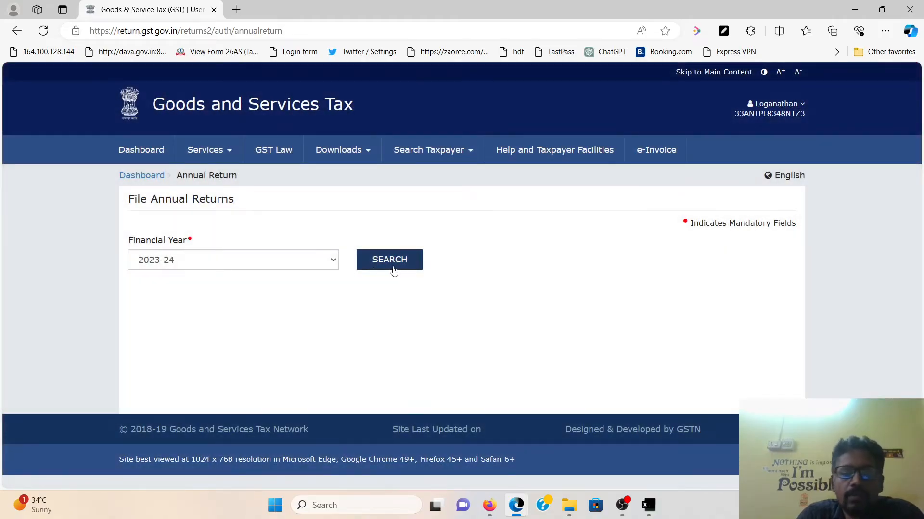
{"action": "left_click", "coordinate": [393, 271]}
{"action": "scroll", "coordinate": [474, 337], "scroll_direction": "down", "scroll_amount": 4}
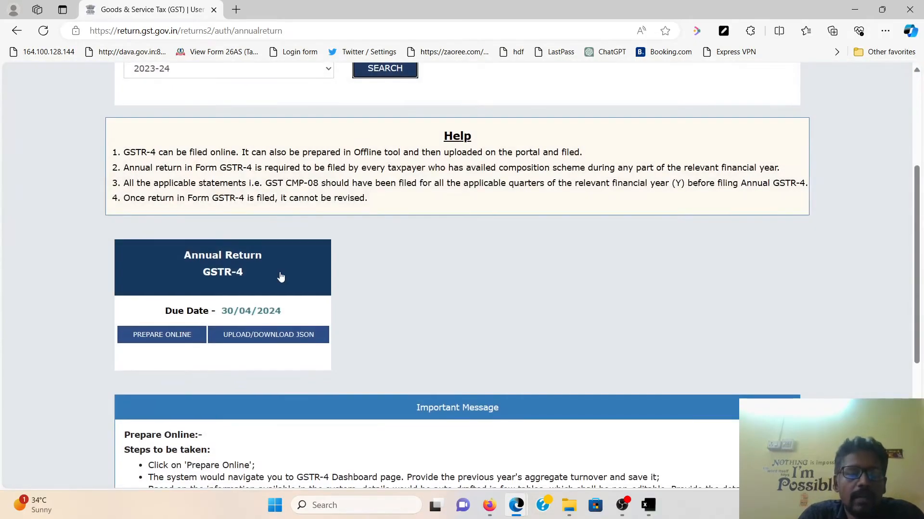
{"action": "left_click", "coordinate": [219, 273]}
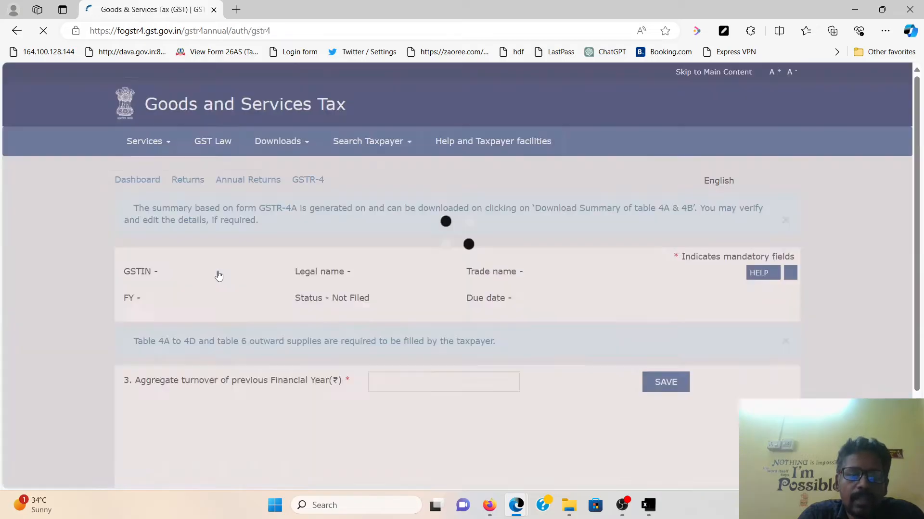
{"action": "scroll", "coordinate": [450, 349], "scroll_direction": "down", "scroll_amount": 3}
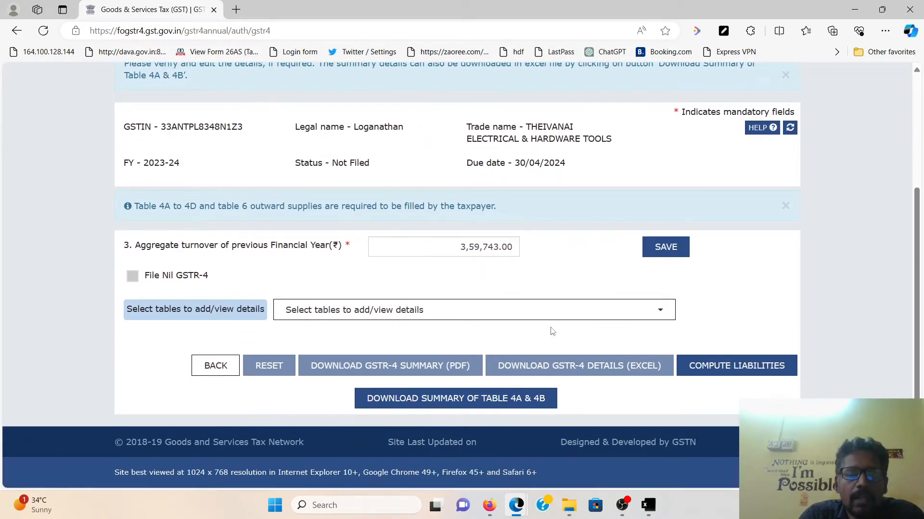
Select table 4A, inward supplies from registered suppliers, from the GSTR-4 tables list
{"action": "left_click", "coordinate": [439, 311]}
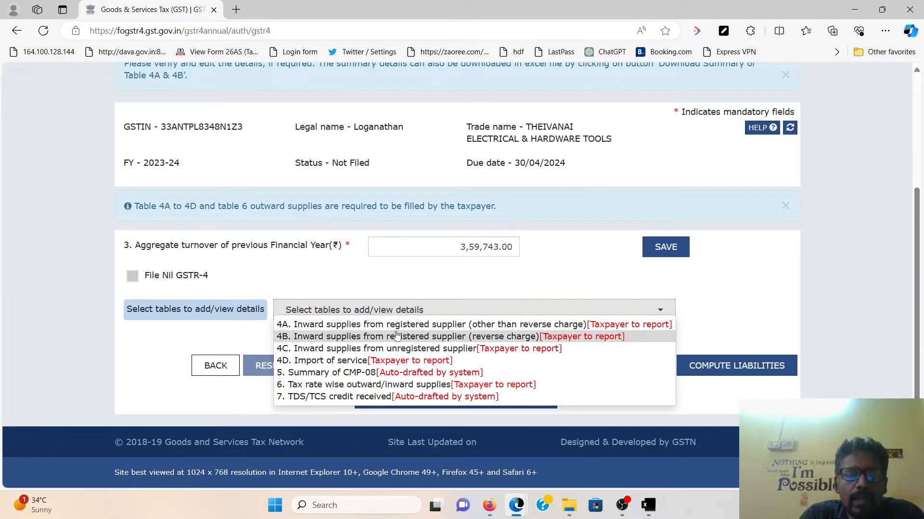
{"action": "left_click", "coordinate": [398, 335]}
{"action": "left_click", "coordinate": [441, 197]}
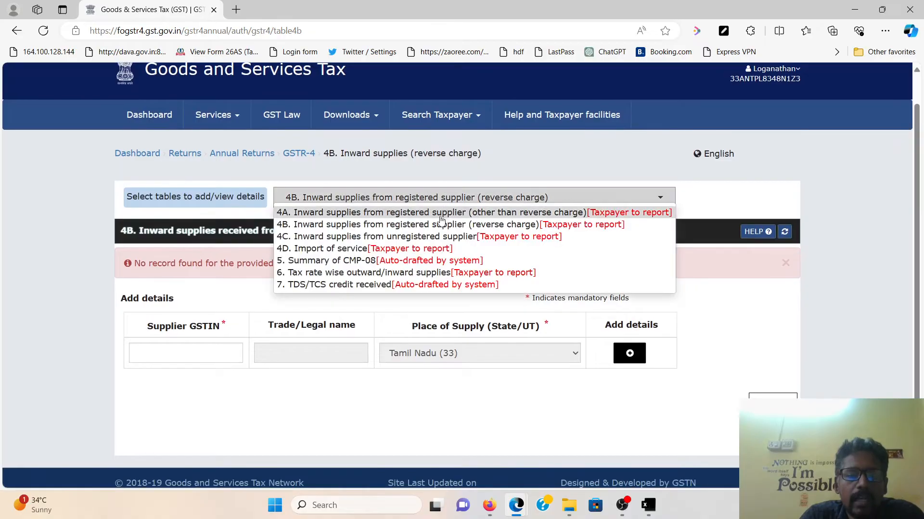
{"action": "left_click", "coordinate": [433, 208]}
Paste the first supplier's GSTIN from Excel cell C3 into table 4A and add it
{"action": "left_click", "coordinate": [195, 350]}
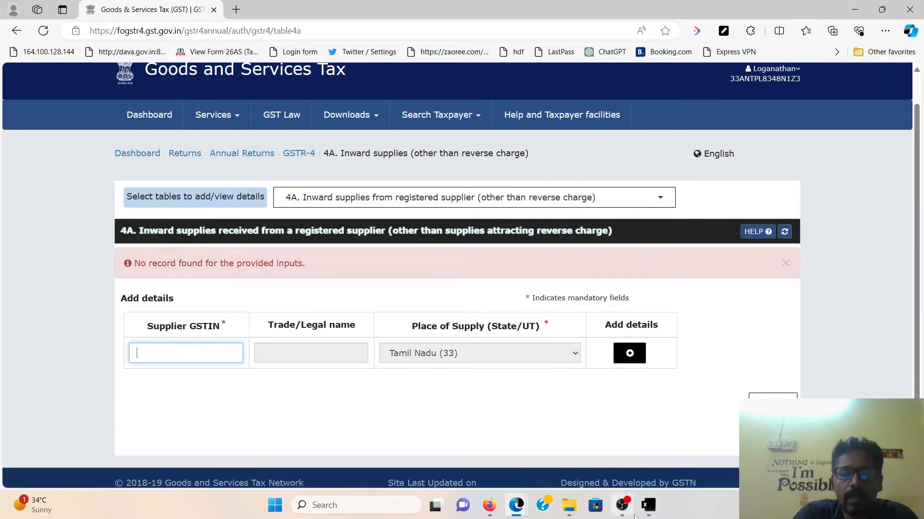
{"action": "left_click", "coordinate": [648, 505]}
{"action": "left_click", "coordinate": [692, 468]}
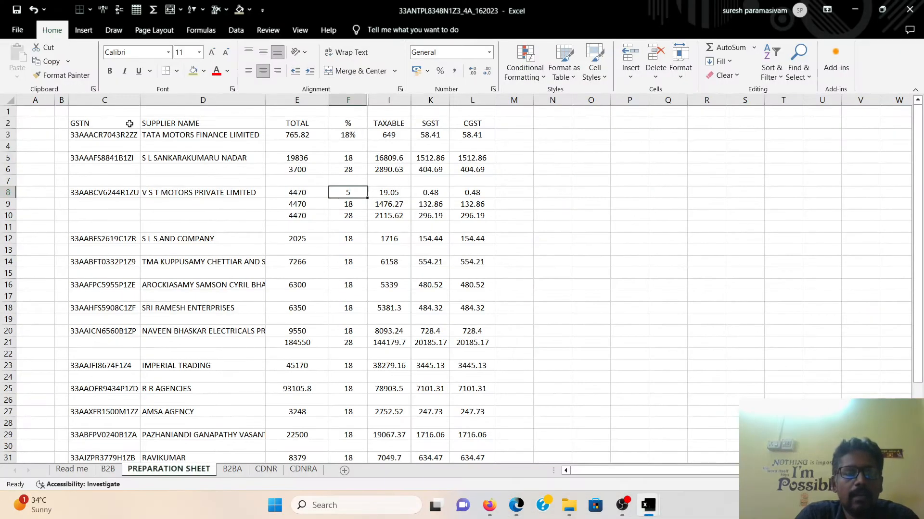
{"action": "key", "text": "ctrl+c"}
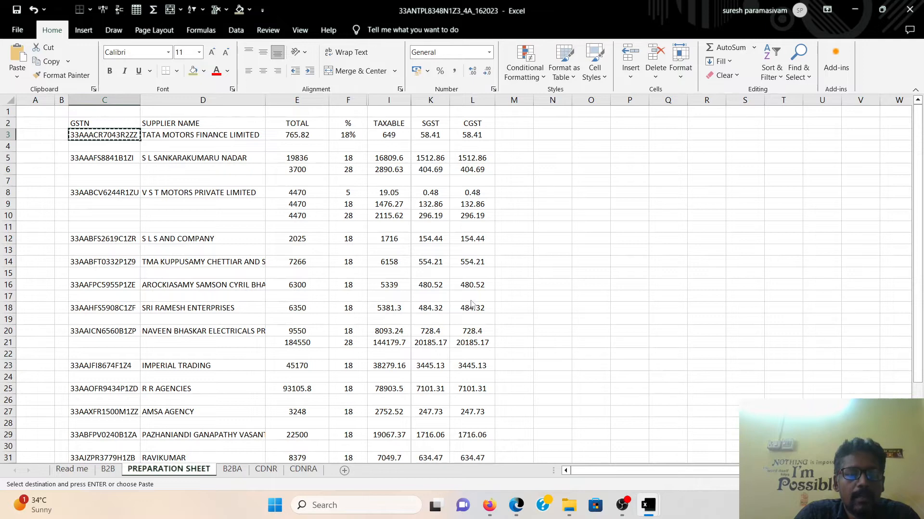
{"action": "key", "text": "alt+Tab"}
{"action": "left_click", "coordinate": [238, 317]}
{"action": "key", "text": "ctrl+v"}
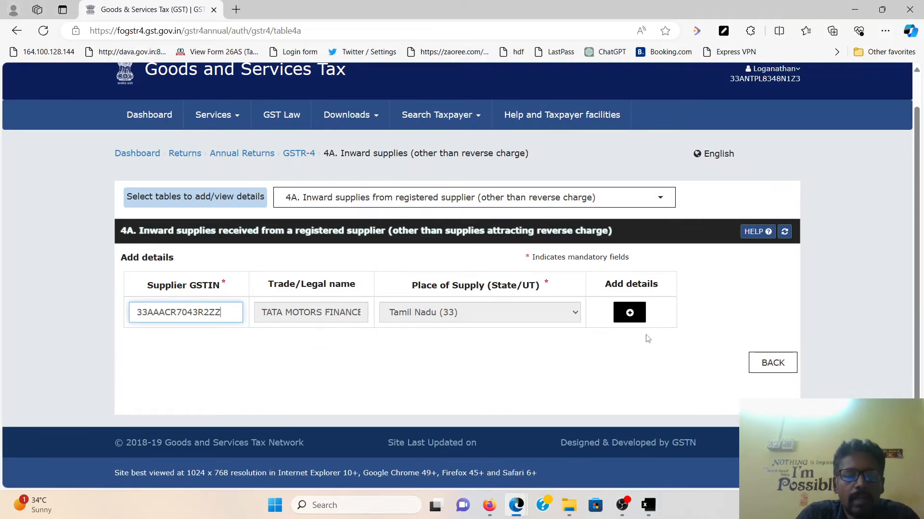
{"action": "left_click", "coordinate": [629, 312]}
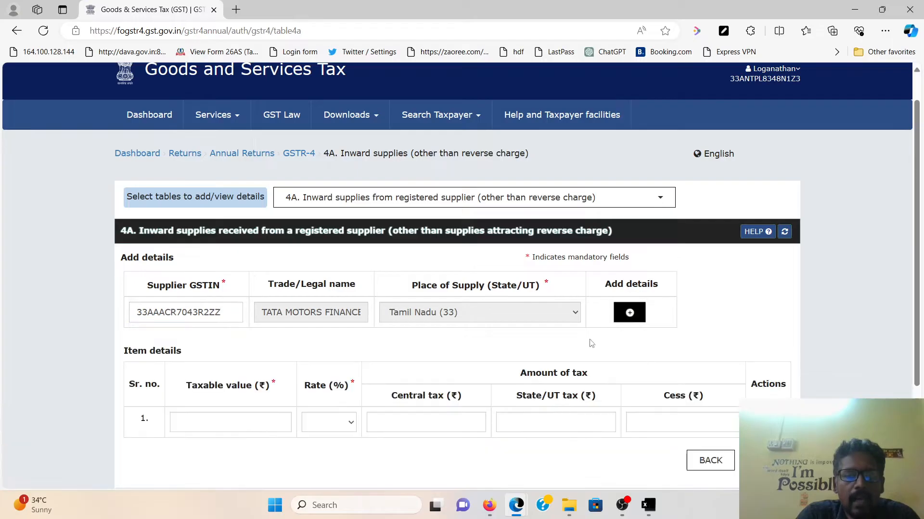
{"action": "scroll", "coordinate": [555, 361], "scroll_direction": "down", "scroll_amount": 3}
Enter taxable value 649 at 18% and save the TATA MOTORS FINANCE record
{"action": "key", "text": "alt+Tab"}
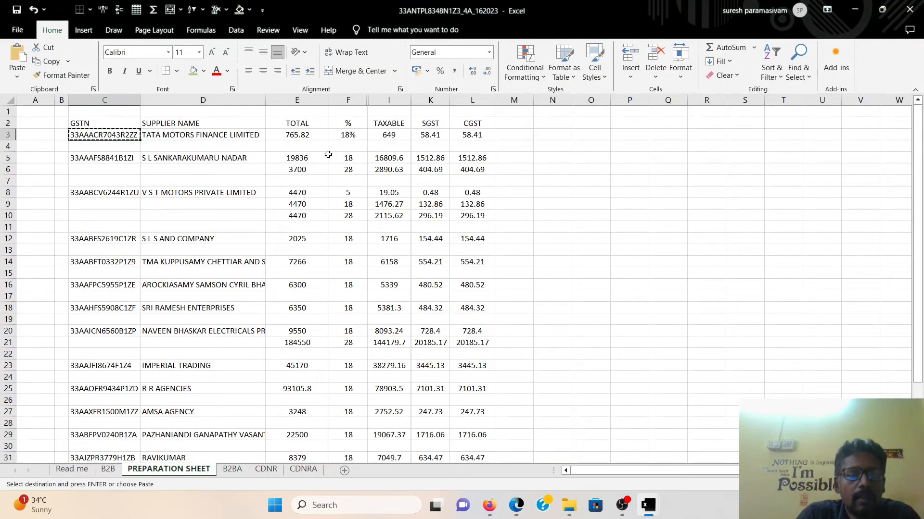
{"action": "left_click", "coordinate": [384, 137]}
{"action": "key", "text": "ctrl+c"}
{"action": "key", "text": "alt+Tab"}
{"action": "left_click", "coordinate": [270, 297]}
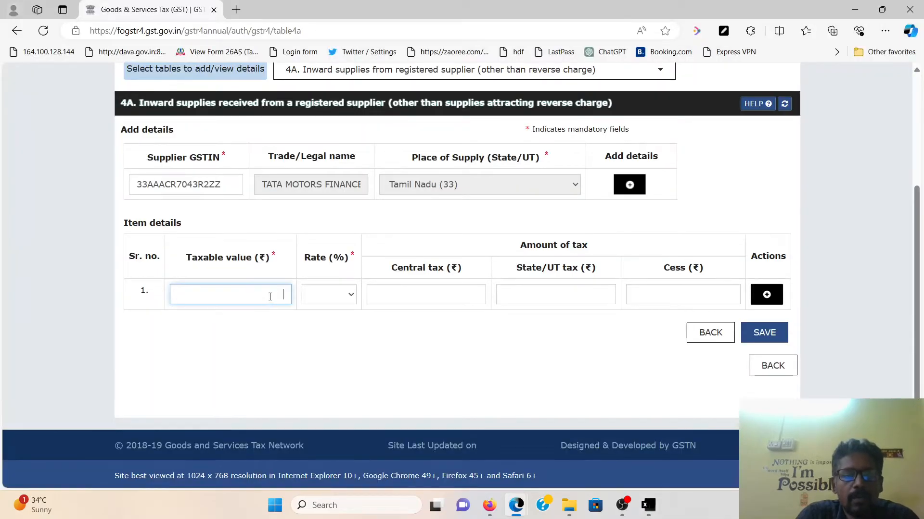
{"action": "type", "text": "649"}
{"action": "left_click", "coordinate": [346, 298]}
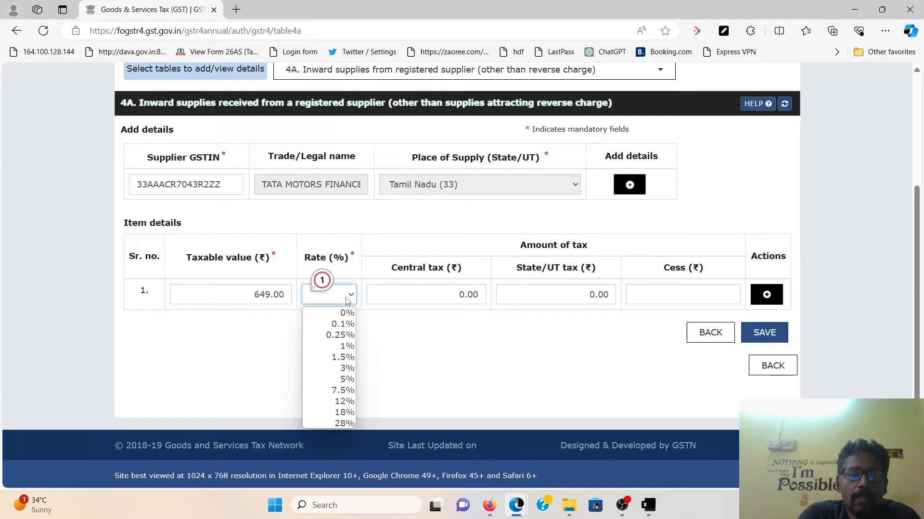
{"action": "left_click", "coordinate": [329, 413]}
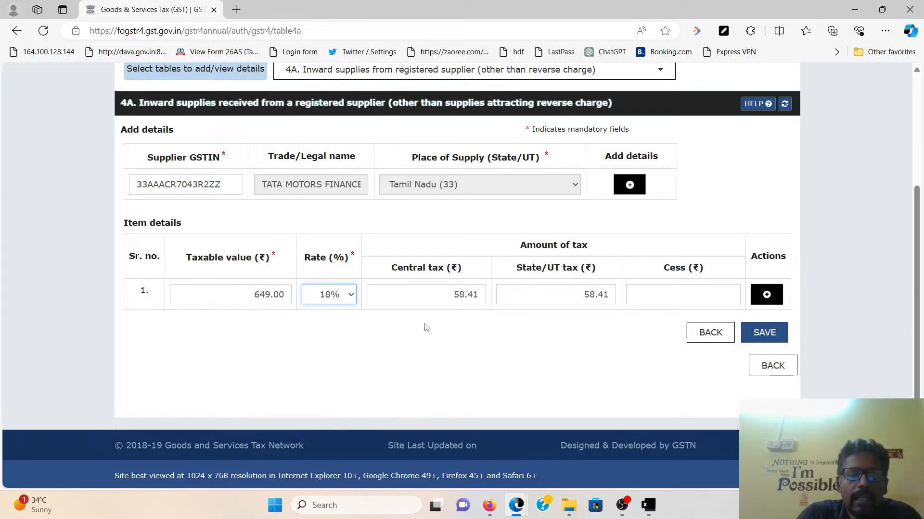
{"action": "key", "text": "alt+Tab"}
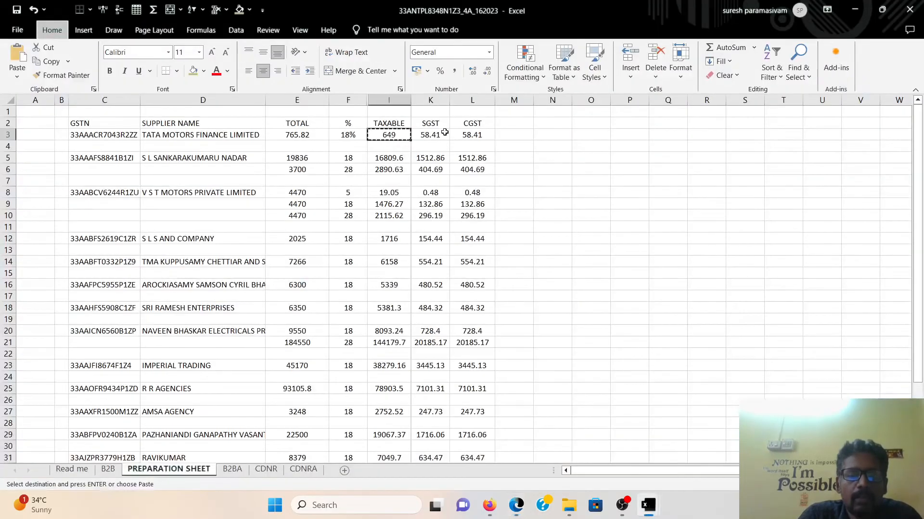
{"action": "key", "text": "alt+Tab"}
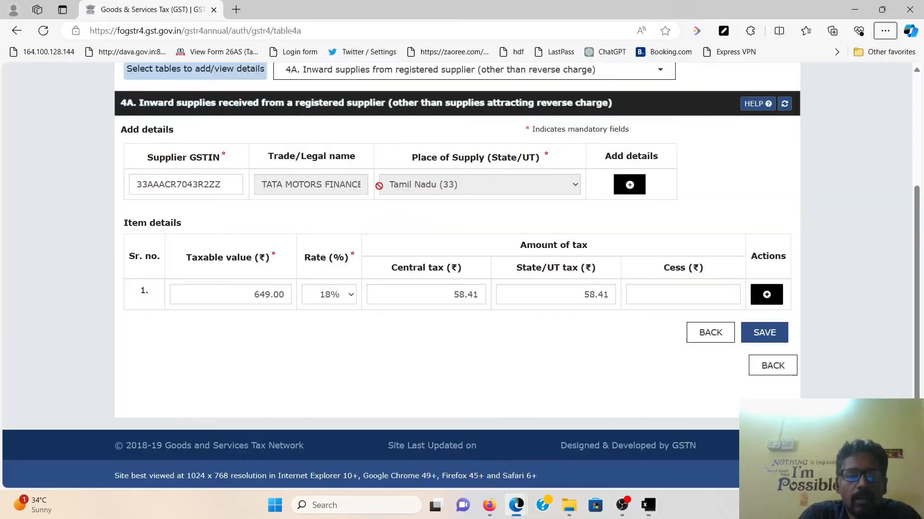
{"action": "left_click", "coordinate": [758, 331]}
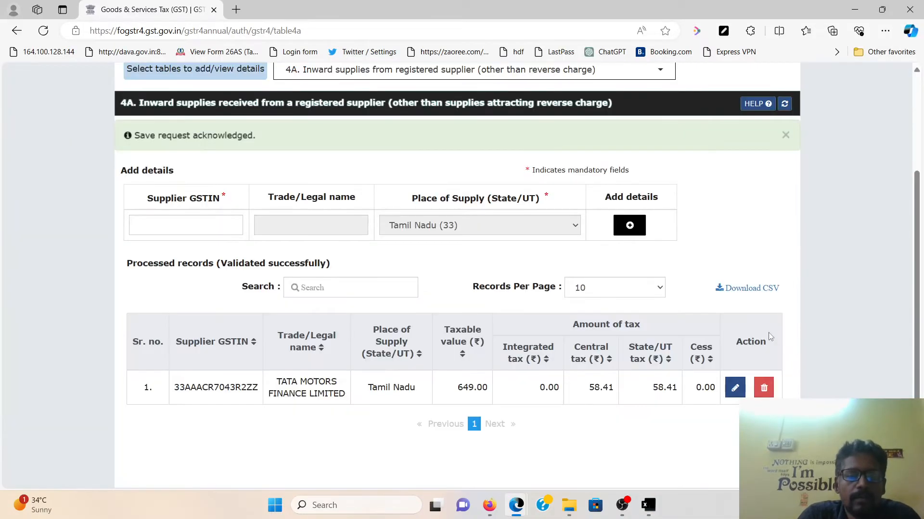
{"action": "scroll", "coordinate": [533, 316], "scroll_direction": "down", "scroll_amount": 5}
Paste the next supplier's GSTIN from cell C5 into table 4A and add it
{"action": "scroll", "coordinate": [402, 346], "scroll_direction": "up", "scroll_amount": 5}
{"action": "key", "text": "alt+Tab"}
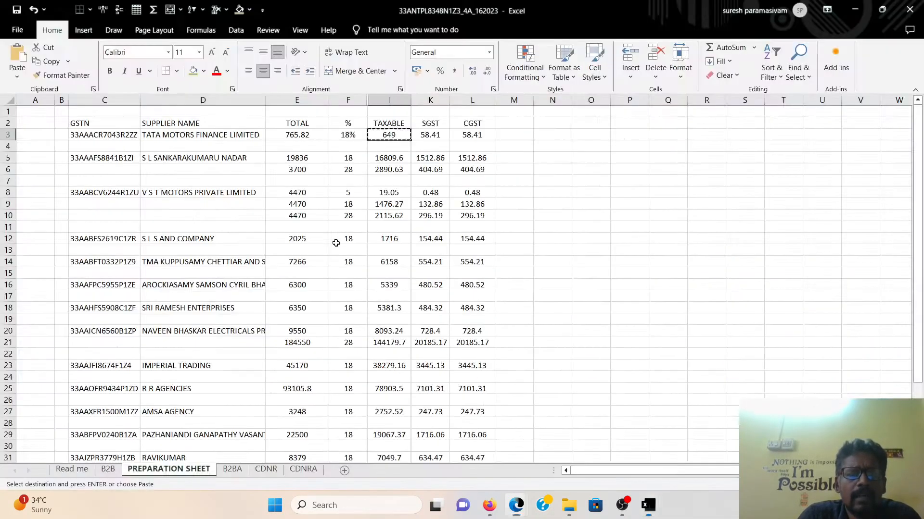
{"action": "left_click", "coordinate": [112, 159]}
{"action": "key", "text": "ctrl+c"}
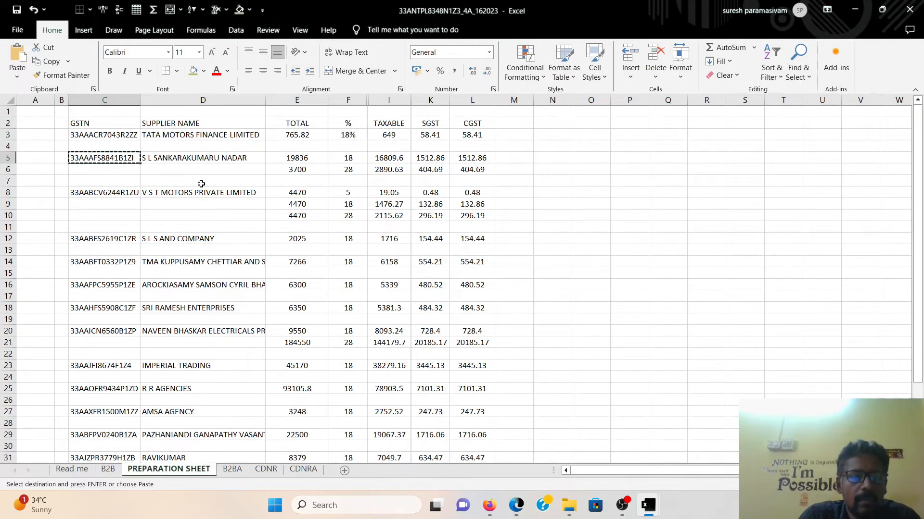
{"action": "key", "text": "alt+Tab"}
{"action": "left_click", "coordinate": [192, 155]}
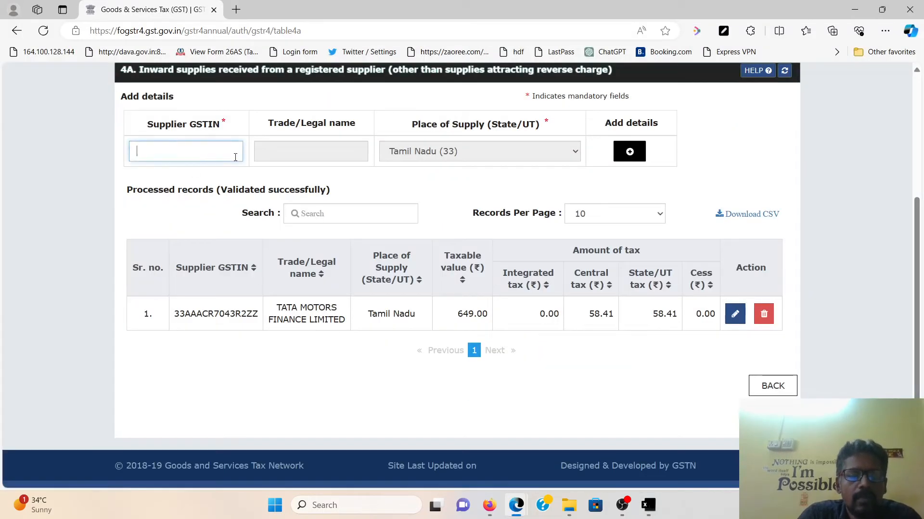
{"action": "key", "text": "ctrl+v"}
{"action": "left_click", "coordinate": [630, 152]}
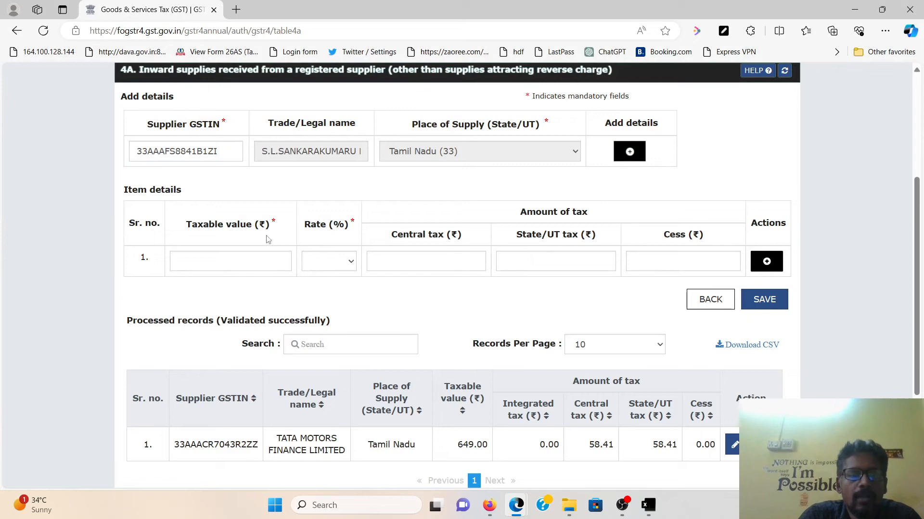
Enter the first item with taxable value 16,809.60 at 18% rate
{"action": "key", "text": "alt+Tab"}
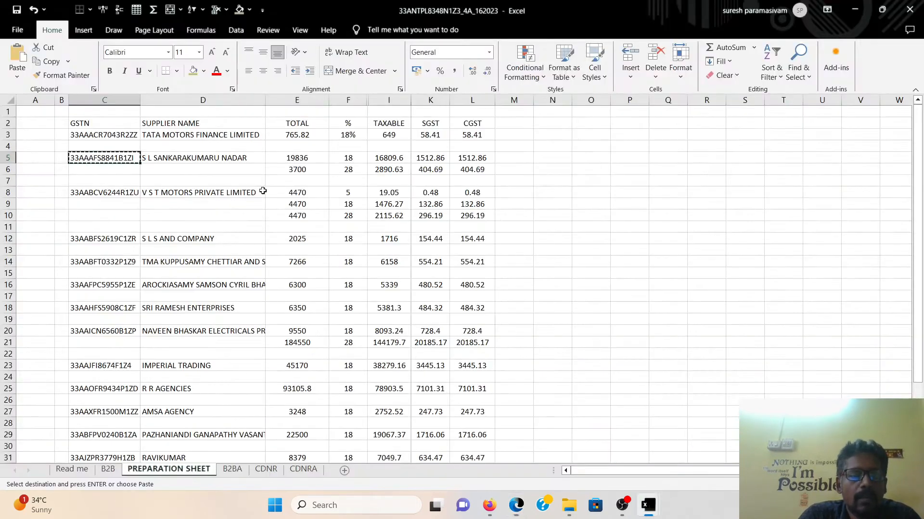
{"action": "key", "text": "Escape"}
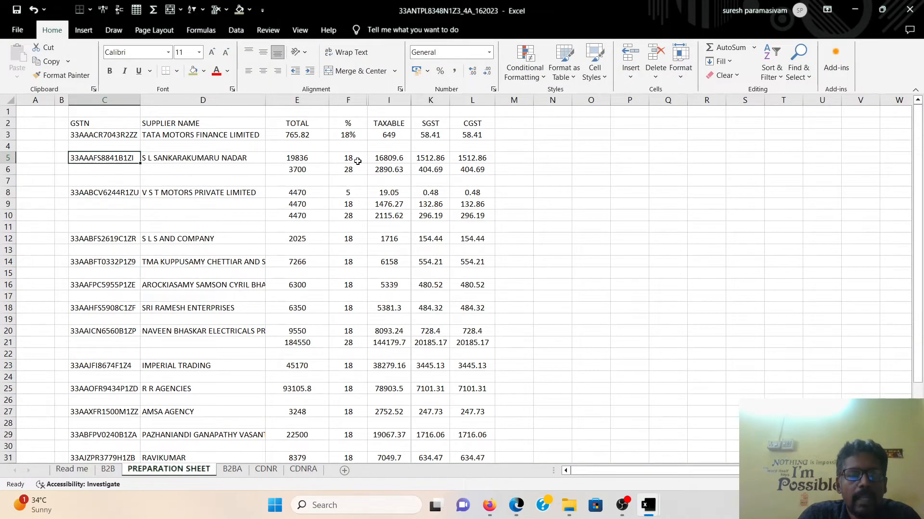
{"action": "left_click", "coordinate": [359, 161]}
{"action": "left_click", "coordinate": [359, 171]}
{"action": "left_click", "coordinate": [394, 157]}
{"action": "key", "text": "alt+Tab"}
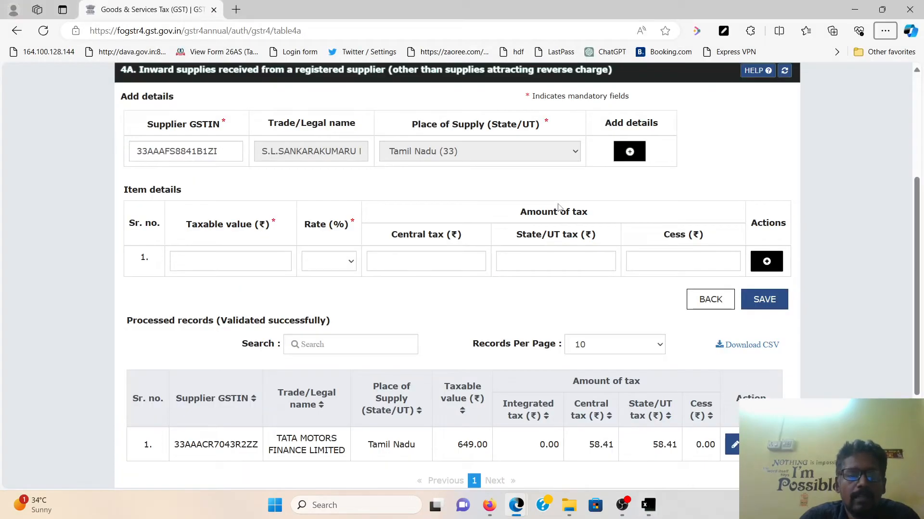
{"action": "left_click", "coordinate": [254, 258]}
{"action": "type", "text": "16"}
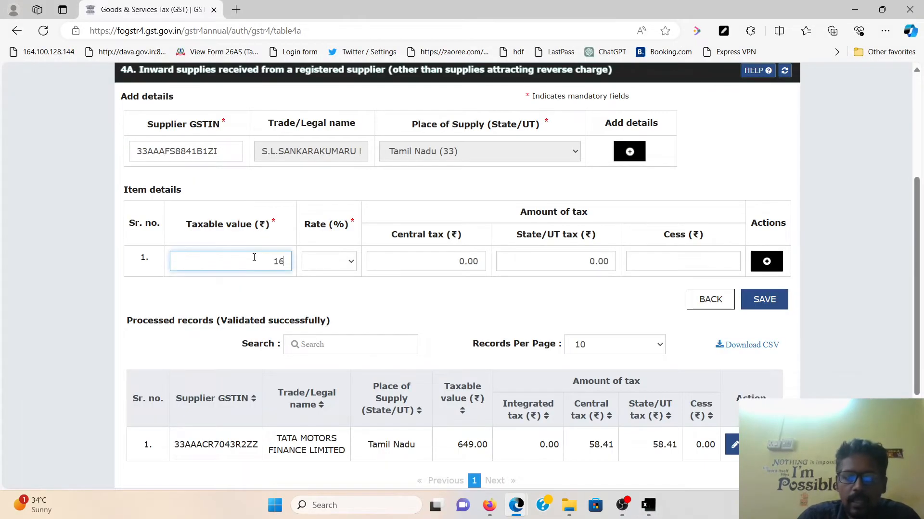
{"action": "key", "text": "alt+Tab"}
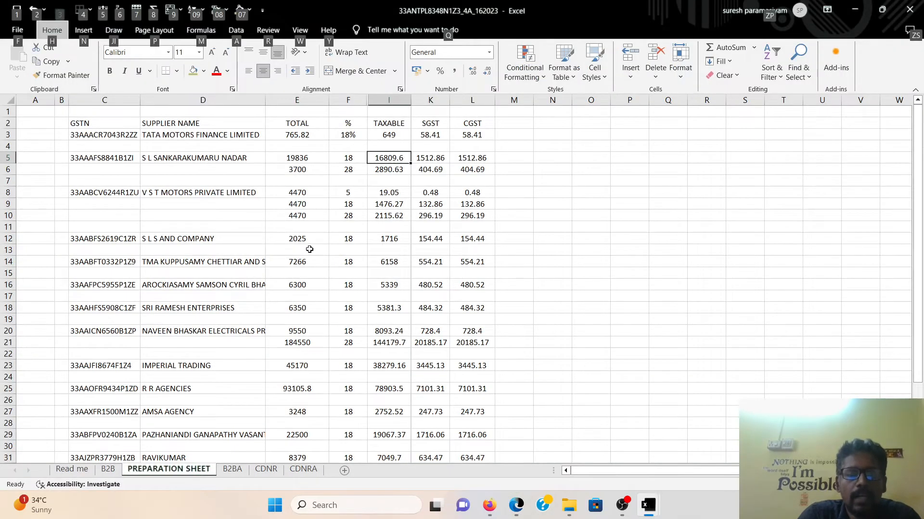
{"action": "key", "text": "alt+Tab"}
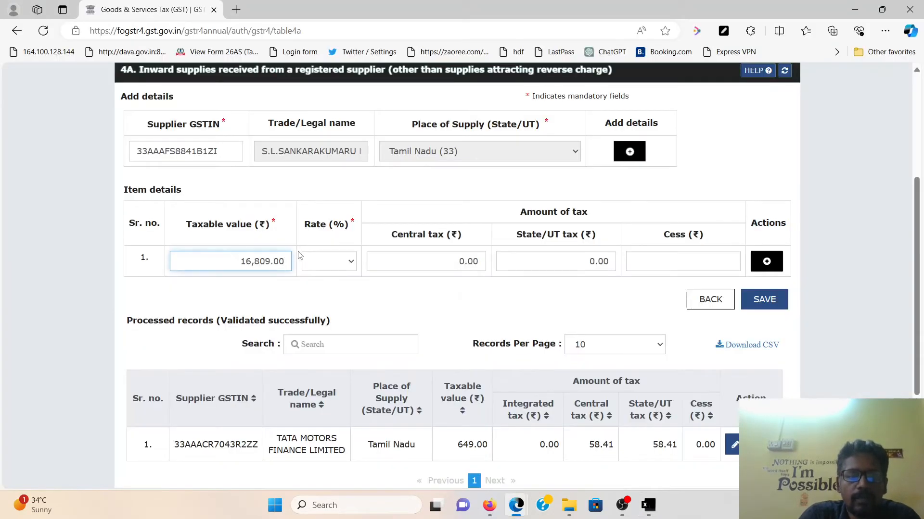
{"action": "key", "text": "BackSpace"}
{"action": "key", "text": "BackSpace"}
{"action": "key", "text": "BackSpace"}
{"action": "type", "text": ".6"}
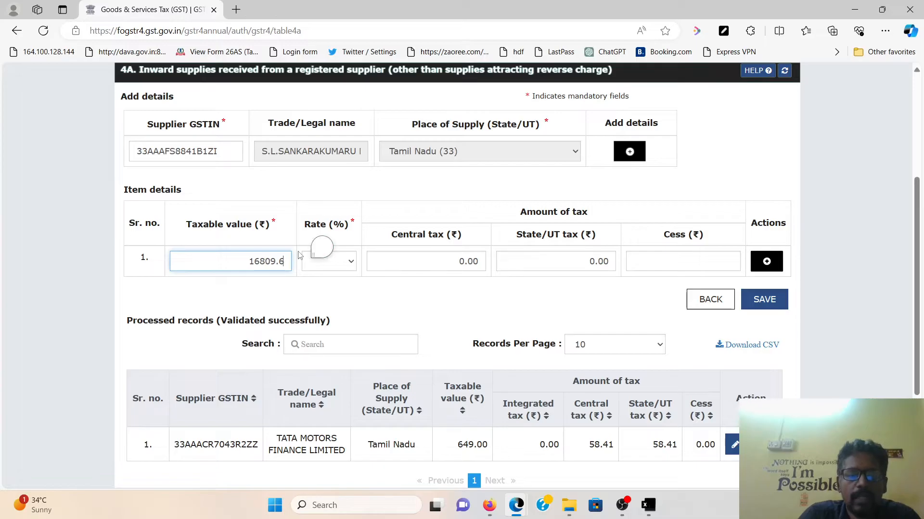
{"action": "left_click", "coordinate": [329, 261]}
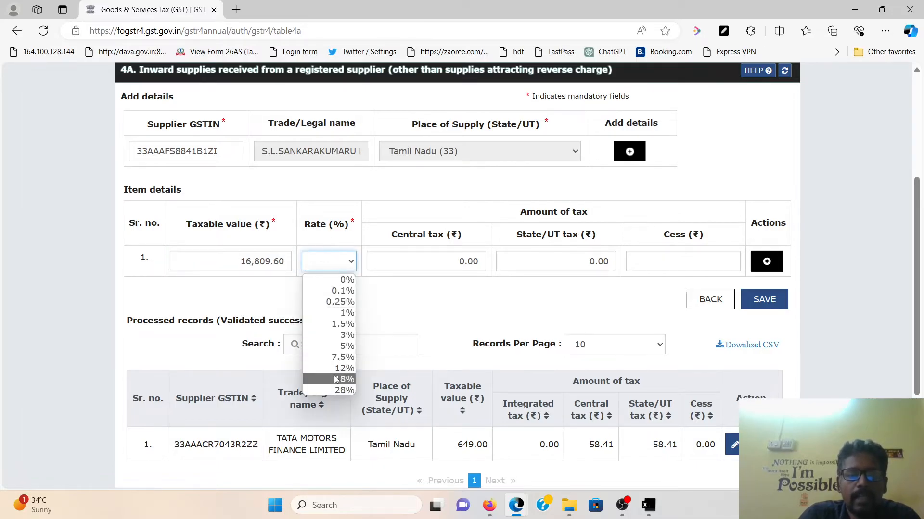
{"action": "left_click", "coordinate": [329, 380]}
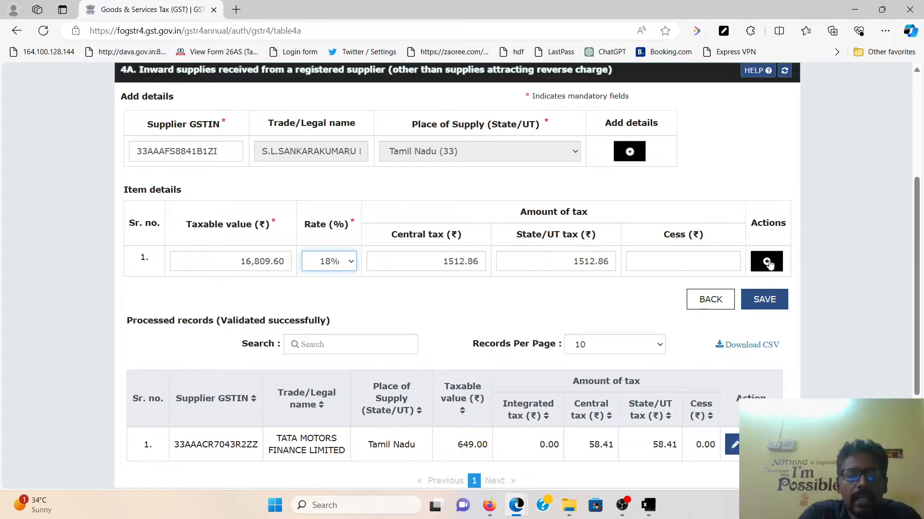
Add a second item of 2,890.63 at 28% and save the supplier record
{"action": "left_click", "coordinate": [767, 264]}
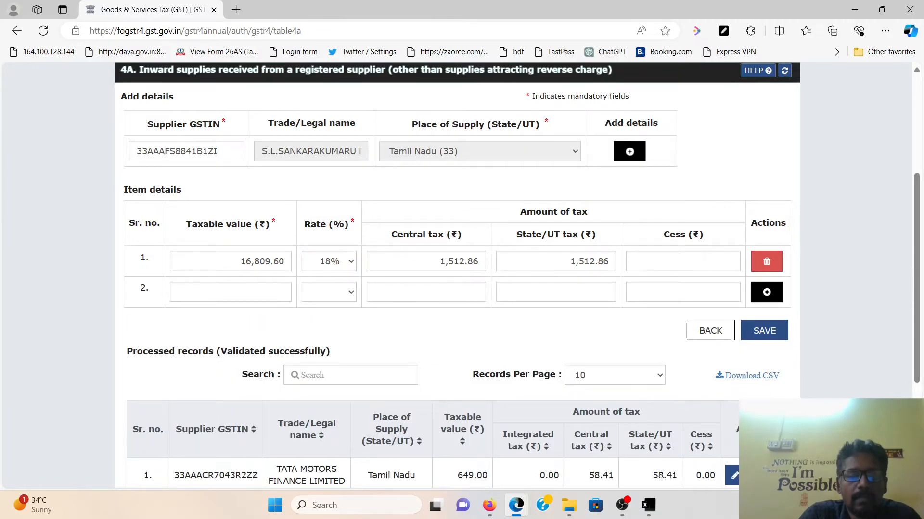
{"action": "key", "text": "alt+Tab"}
{"action": "key", "text": "Down"}
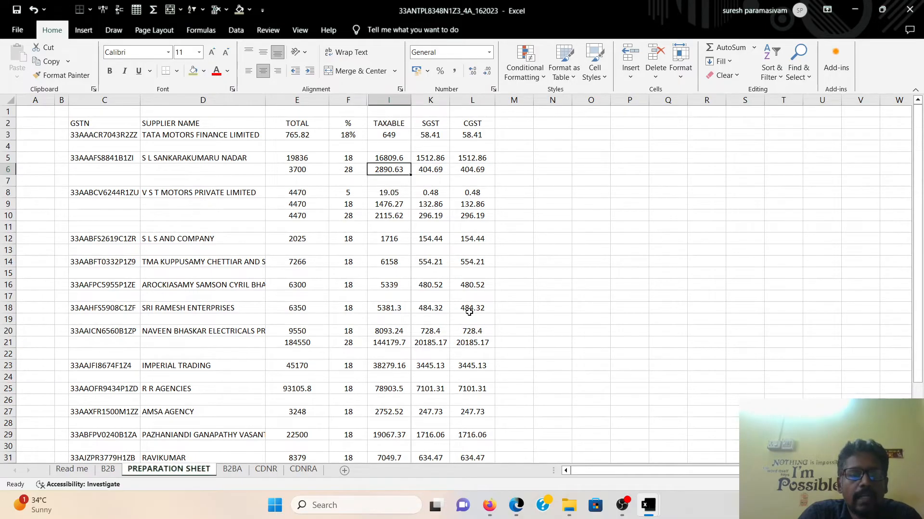
{"action": "key", "text": "alt+Tab"}
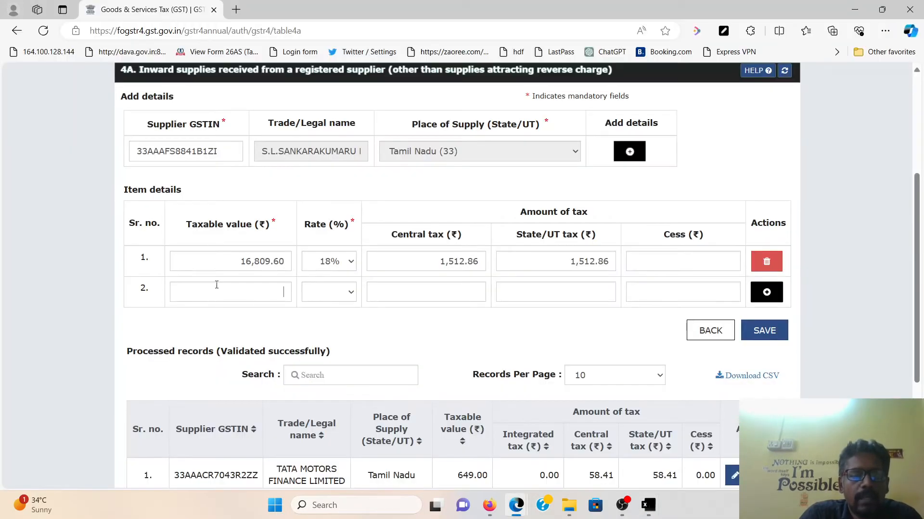
{"action": "type", "text": "2,890.63"}
{"action": "left_click", "coordinate": [321, 299]}
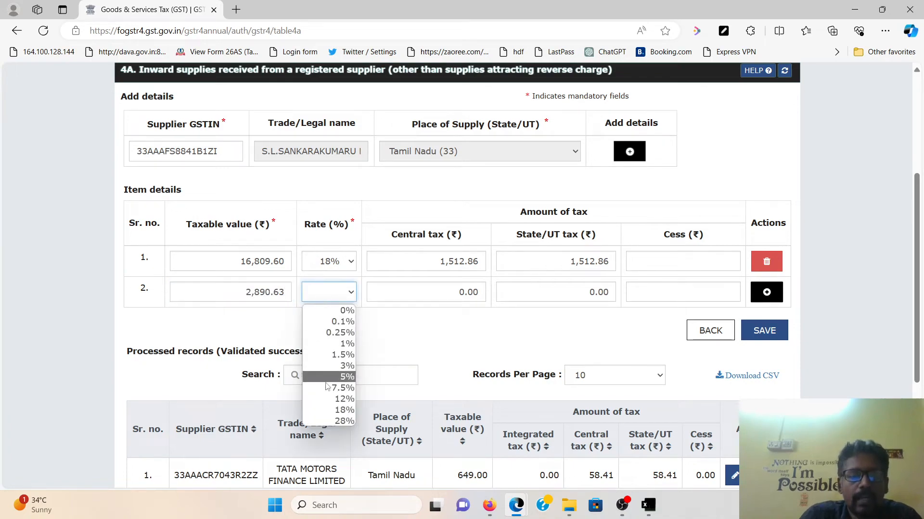
{"action": "left_click", "coordinate": [323, 422]}
{"action": "key", "text": "alt+Tab"}
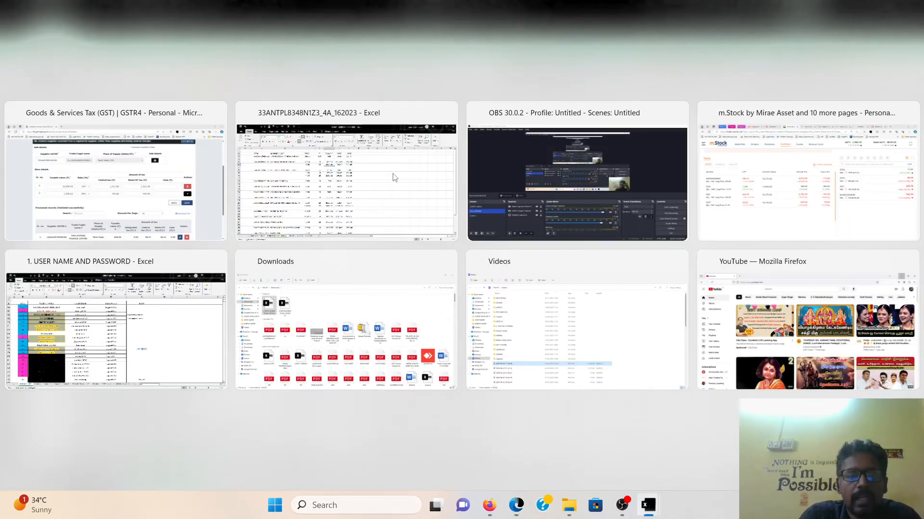
{"action": "left_click", "coordinate": [392, 176]}
{"action": "left_click", "coordinate": [443, 169]}
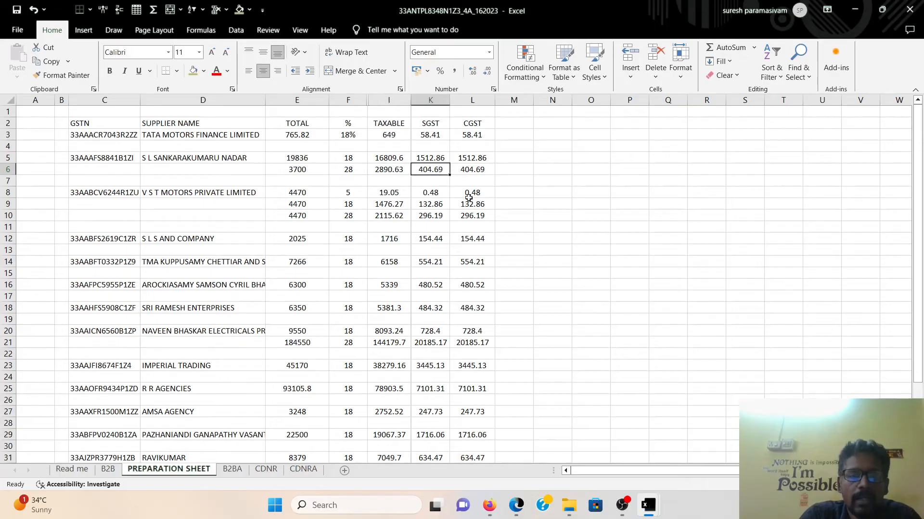
{"action": "key", "text": "alt+Tab"}
{"action": "left_click", "coordinate": [766, 331]}
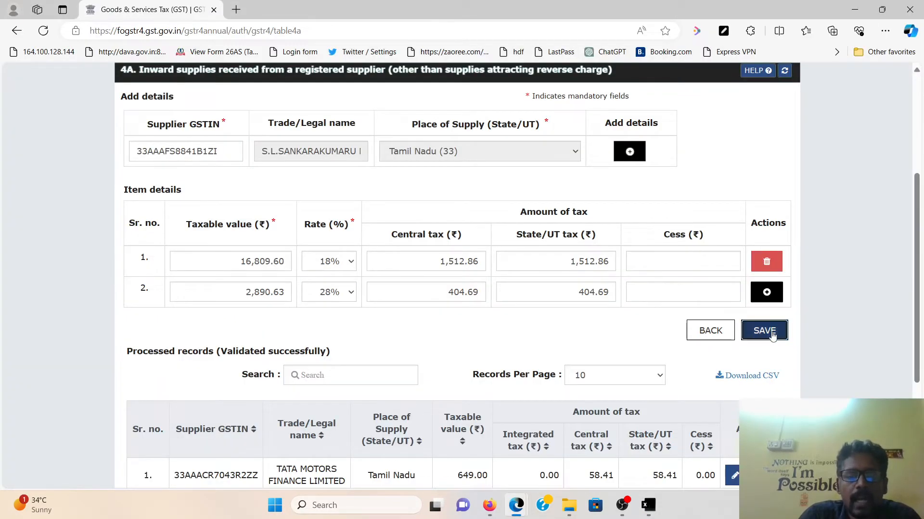
{"action": "scroll", "coordinate": [279, 289], "scroll_direction": "down", "scroll_amount": 5}
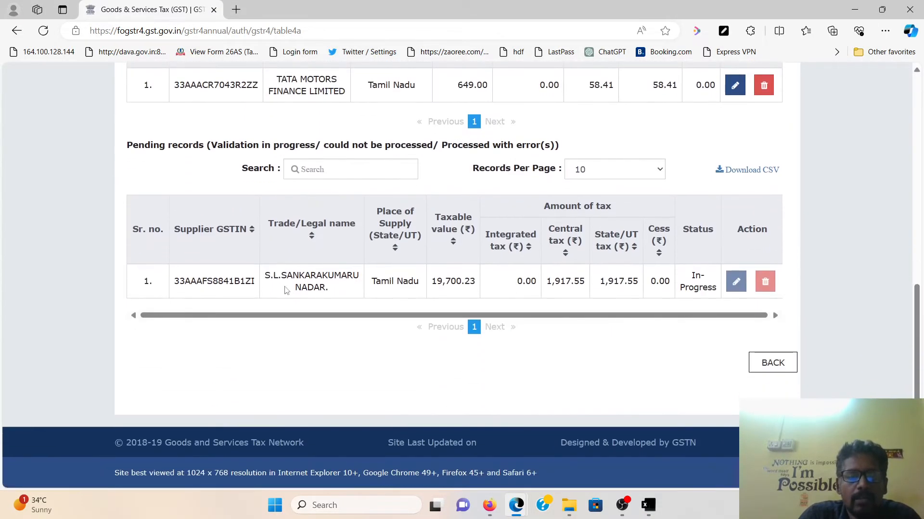
Paste V.S.T. Motors' GSTIN from cell C8 into table 4A and add it
{"action": "scroll", "coordinate": [319, 291], "scroll_direction": "up", "scroll_amount": 6}
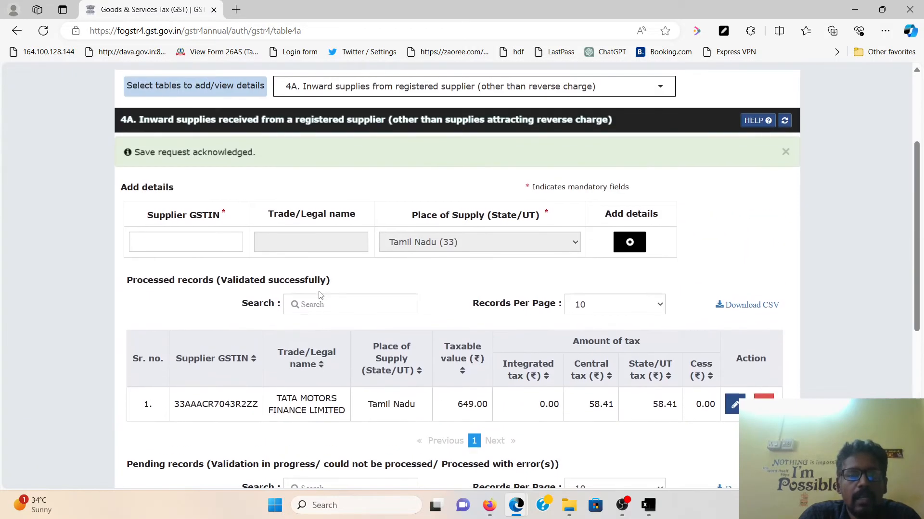
{"action": "key", "text": "alt+Tab"}
{"action": "left_click", "coordinate": [114, 192]}
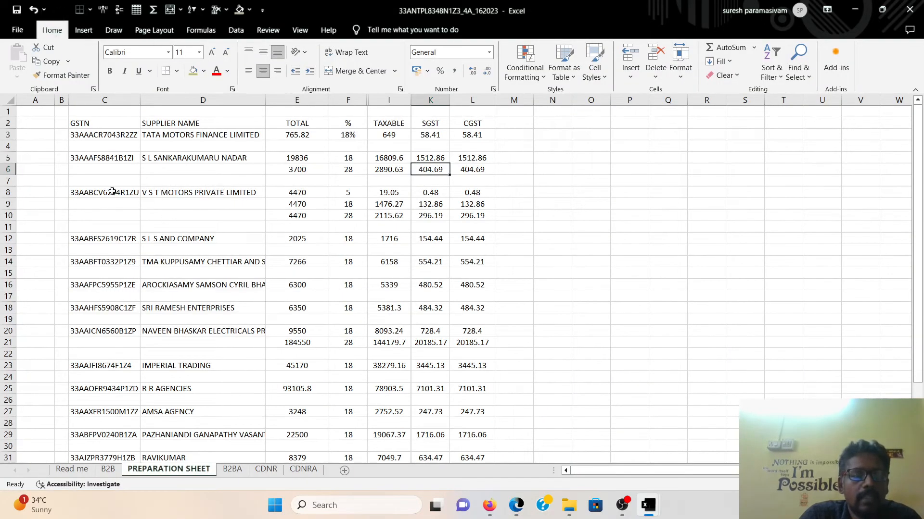
{"action": "key", "text": "ctrl+c"}
{"action": "key", "text": "alt+Tab"}
{"action": "left_click", "coordinate": [212, 203]}
{"action": "key", "text": "ctrl+v"}
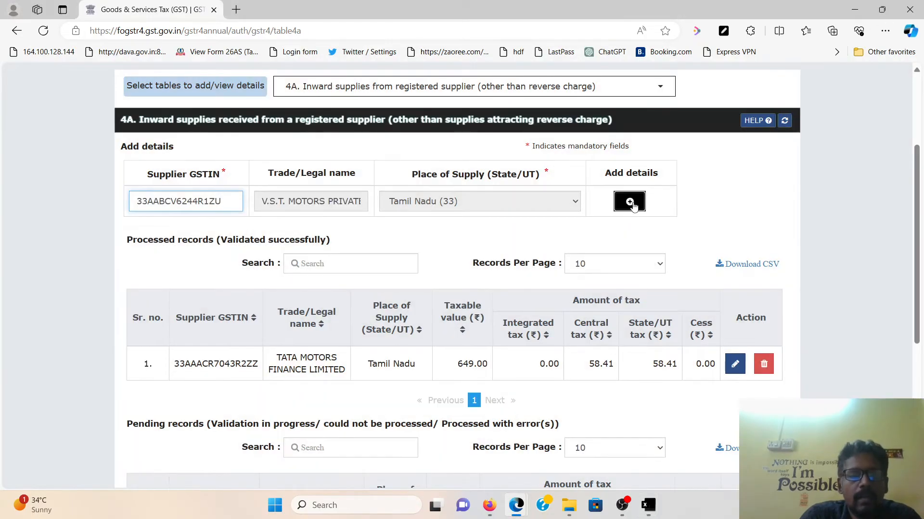
{"action": "left_click", "coordinate": [629, 201]}
Enter the first item with taxable value 19.05 at 5% rate
{"action": "key", "text": "alt+Tab"}
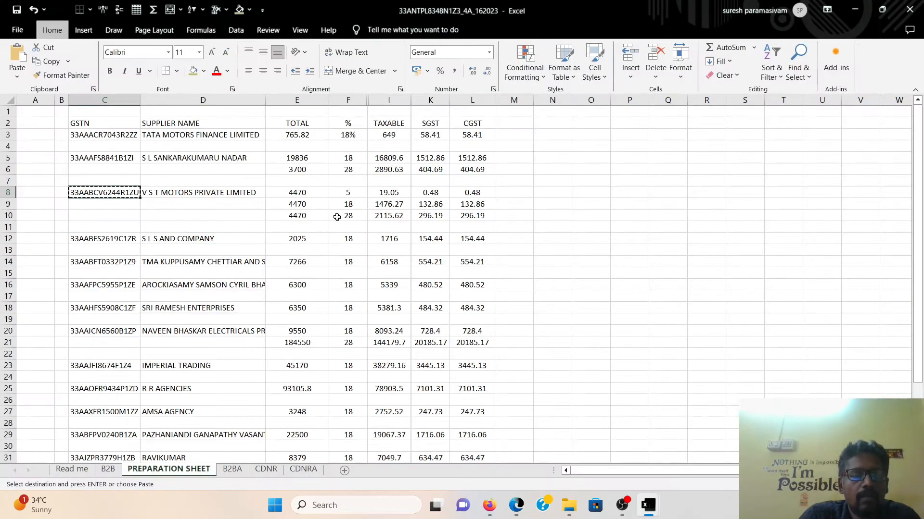
{"action": "left_click", "coordinate": [357, 195]}
{"action": "left_click", "coordinate": [356, 207]}
{"action": "left_click", "coordinate": [356, 216]}
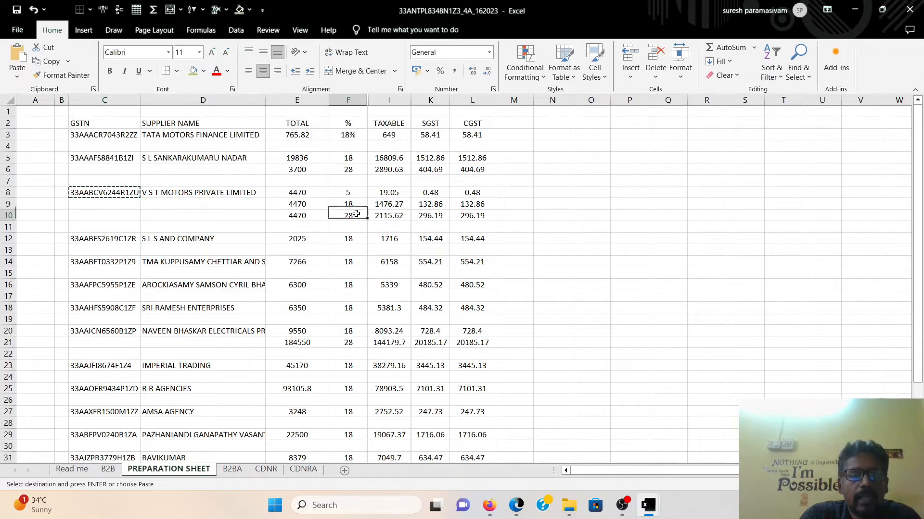
{"action": "left_click", "coordinate": [397, 194]}
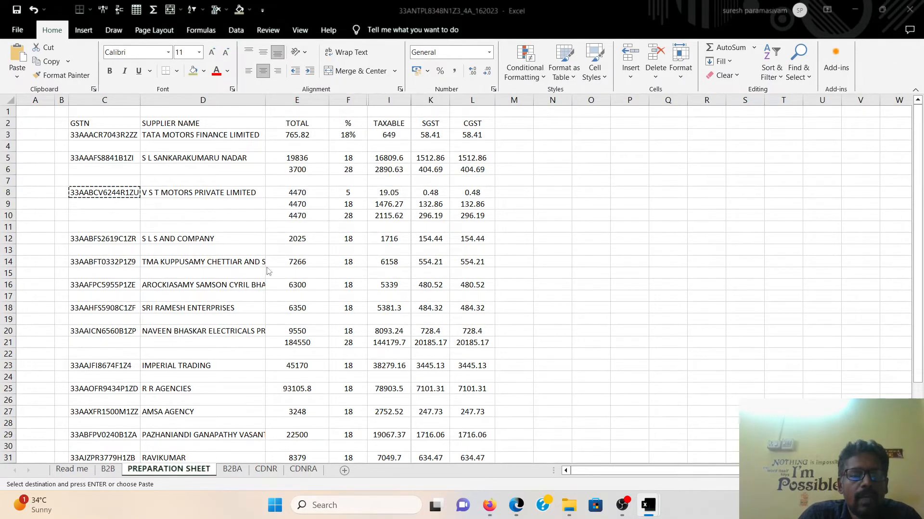
{"action": "key", "text": "alt+Tab"}
{"action": "left_click", "coordinate": [208, 310]}
{"action": "type", "text": "19.05"}
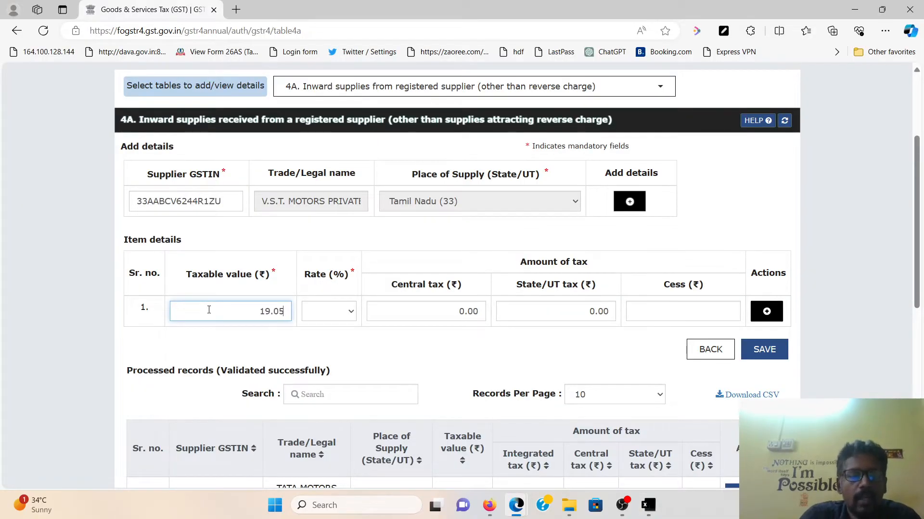
{"action": "left_click", "coordinate": [331, 318]}
{"action": "left_click", "coordinate": [330, 396]}
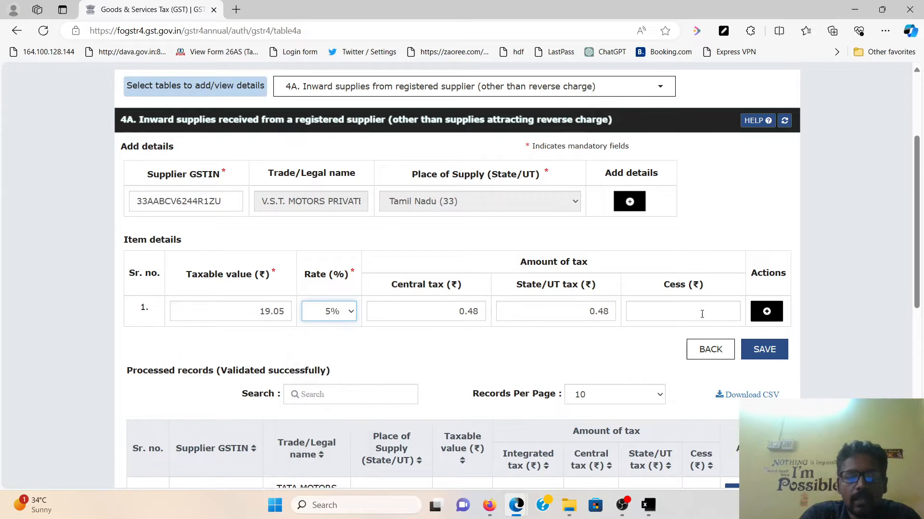
Add a second item with taxable value 1,476.27 at 18% rate
{"action": "left_click", "coordinate": [770, 315]}
{"action": "key", "text": "alt+Tab"}
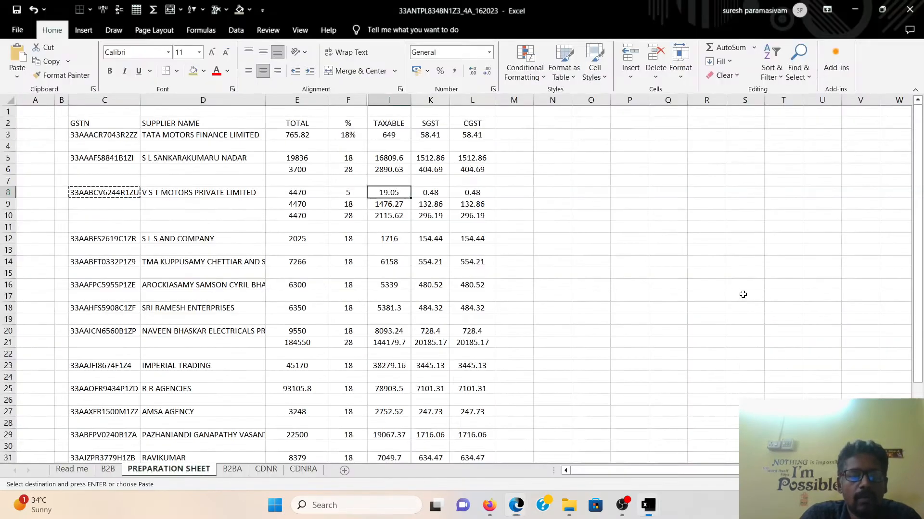
{"action": "key", "text": "Down"}
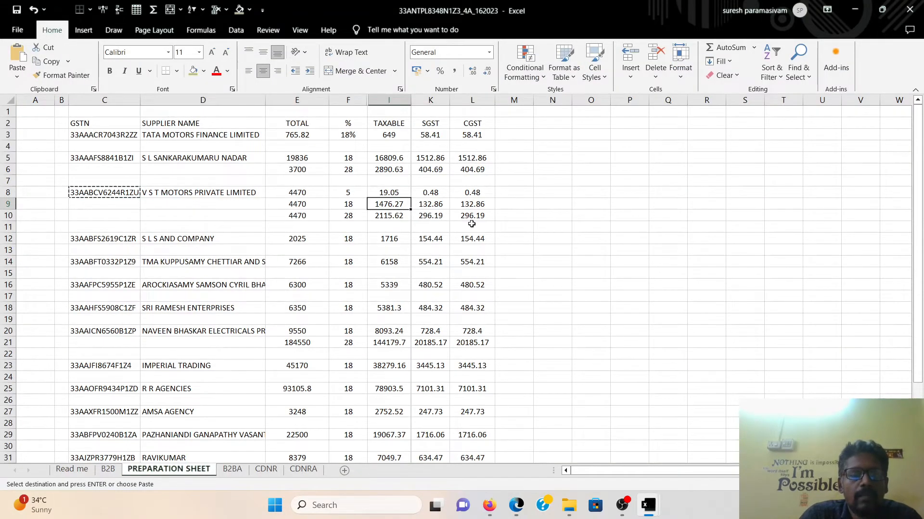
{"action": "key", "text": "alt+Tab"}
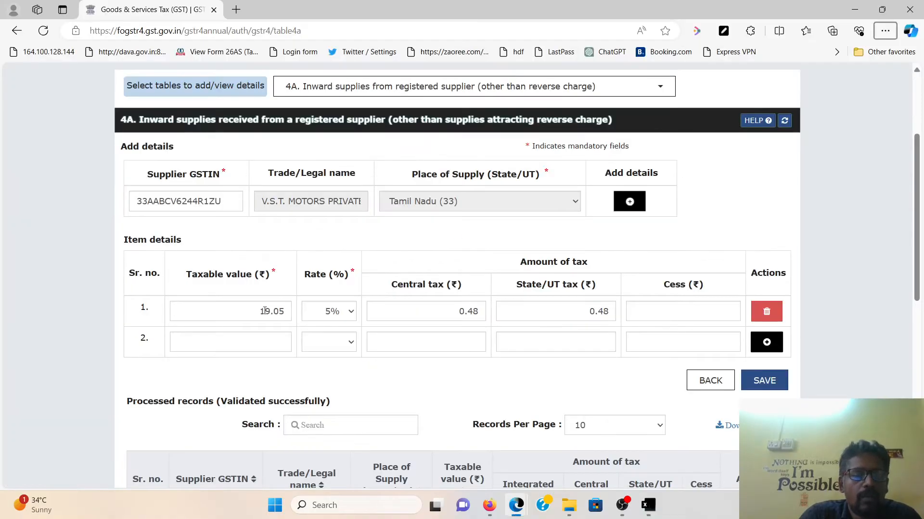
{"action": "left_click", "coordinate": [264, 348]}
{"action": "type", "text": "1476.27"}
{"action": "left_click", "coordinate": [346, 341]}
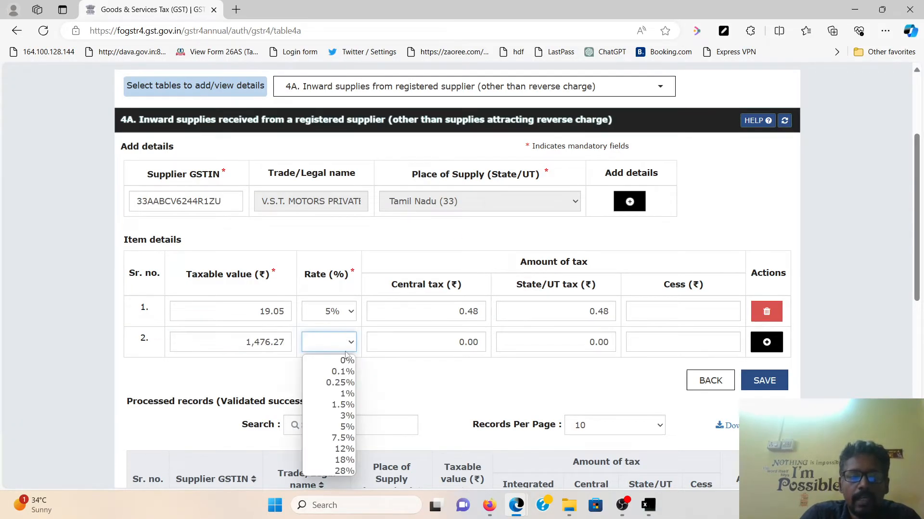
{"action": "left_click", "coordinate": [330, 462]}
Add a third item of 2,115.62 at 28% and save V.S.T. Motors' record
{"action": "left_click", "coordinate": [770, 344]}
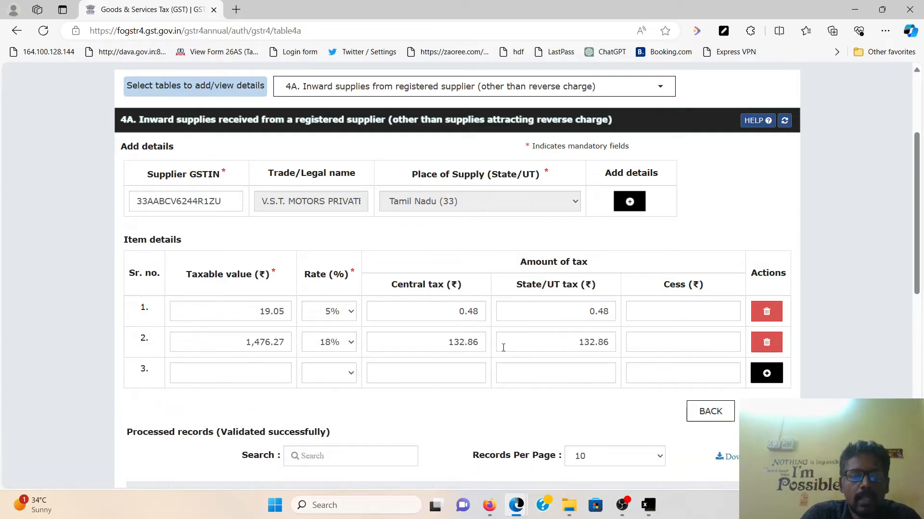
{"action": "left_click", "coordinate": [248, 372]}
{"action": "key", "text": "alt+Tab"}
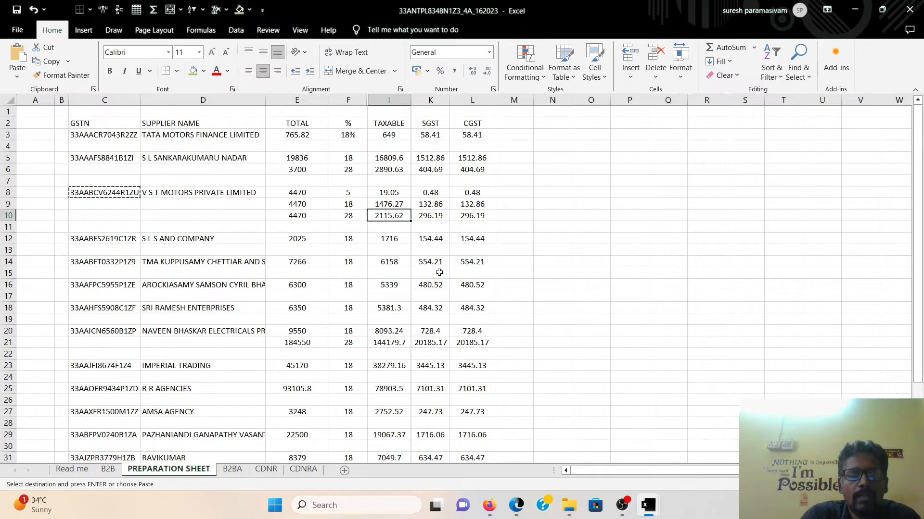
{"action": "key", "text": "alt+Tab"}
{"action": "type", "text": "2,115.62"}
{"action": "left_click", "coordinate": [332, 369]}
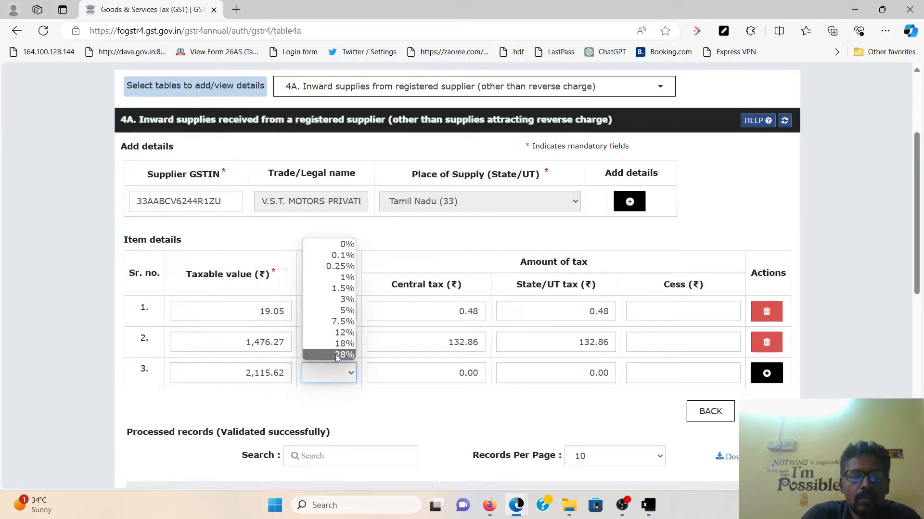
{"action": "left_click", "coordinate": [337, 356]}
{"action": "key", "text": "alt+Tab"}
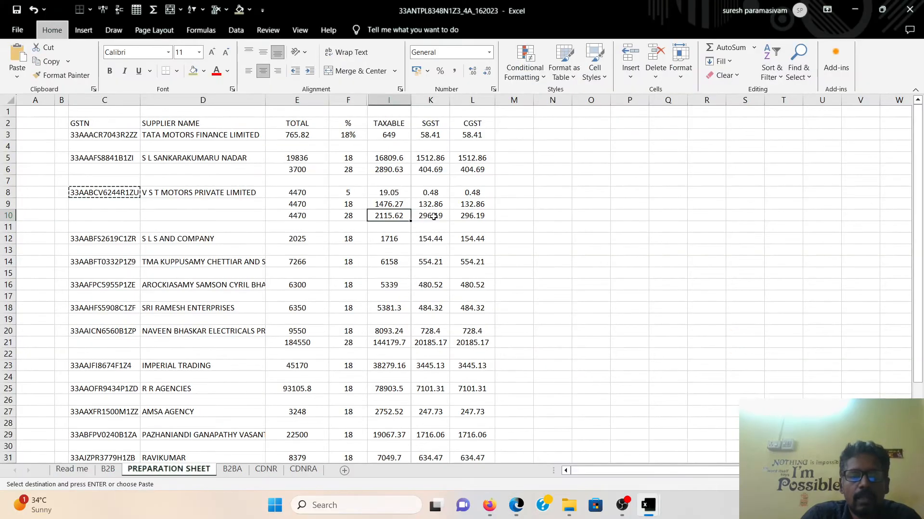
{"action": "key", "text": "alt+Tab"}
{"action": "left_click", "coordinate": [761, 412]}
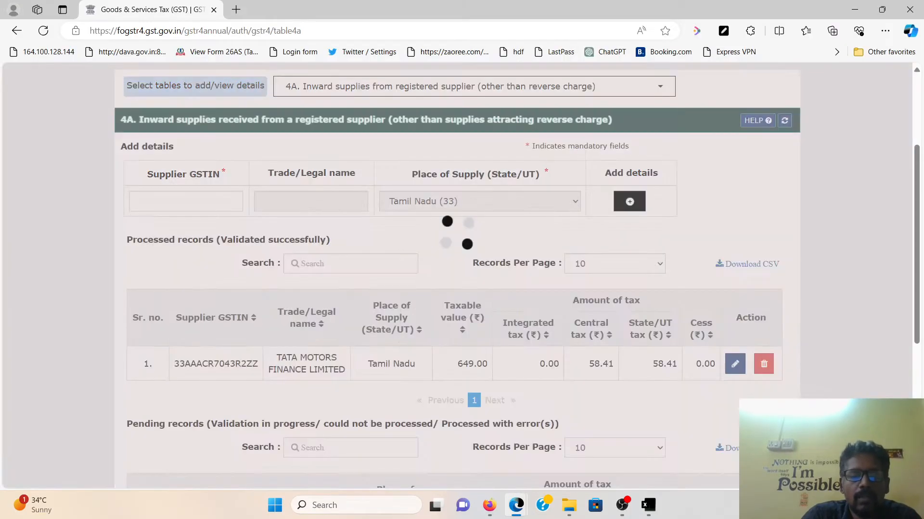
{"action": "scroll", "coordinate": [340, 244], "scroll_direction": "down", "scroll_amount": 3}
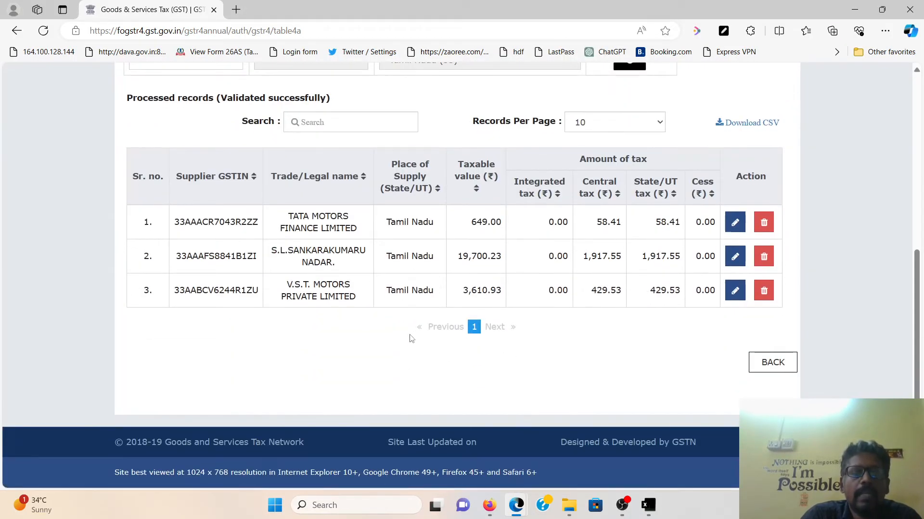
{"action": "scroll", "coordinate": [384, 344], "scroll_direction": "up", "scroll_amount": 1}
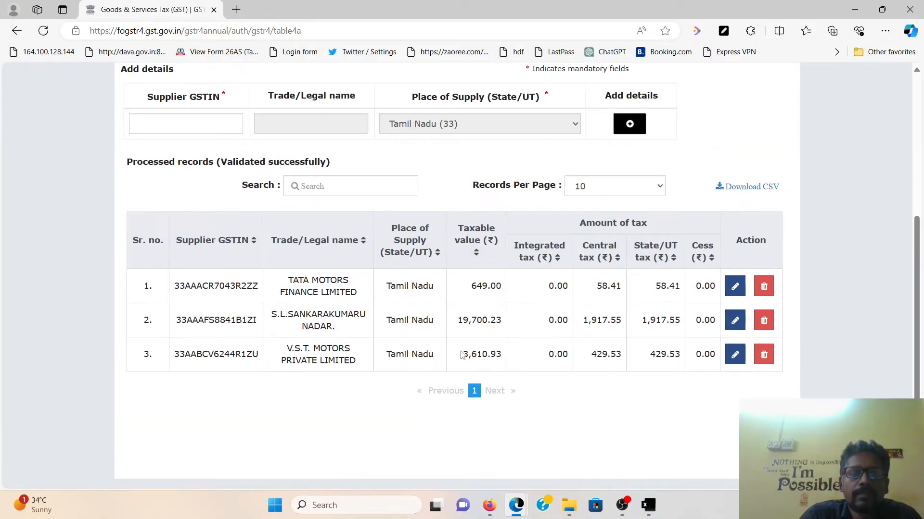
{"action": "key", "text": "alt+Tab"}
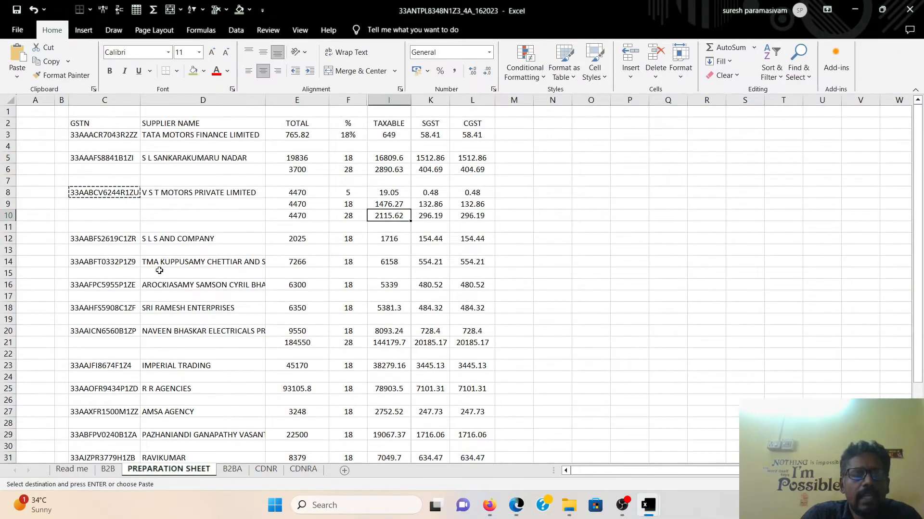
{"action": "scroll", "coordinate": [185, 300], "scroll_direction": "down", "scroll_amount": 3}
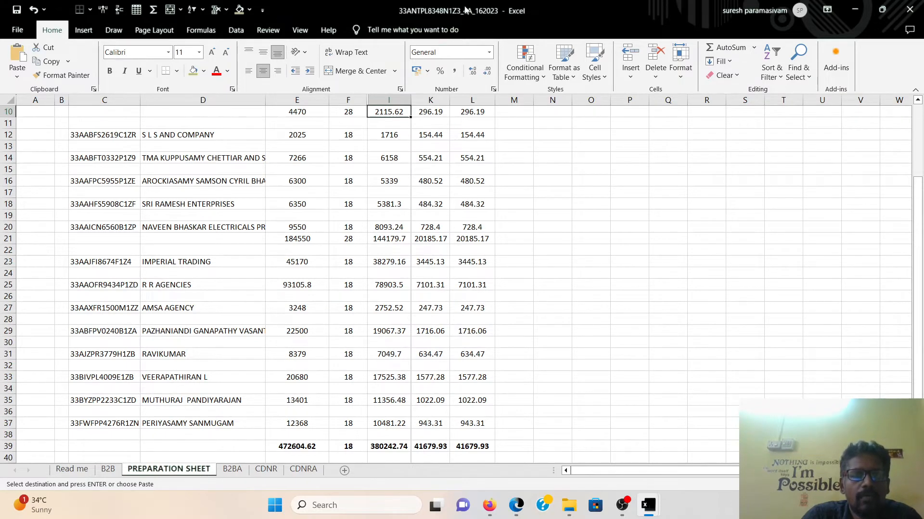
{"action": "left_click", "coordinate": [107, 469]}
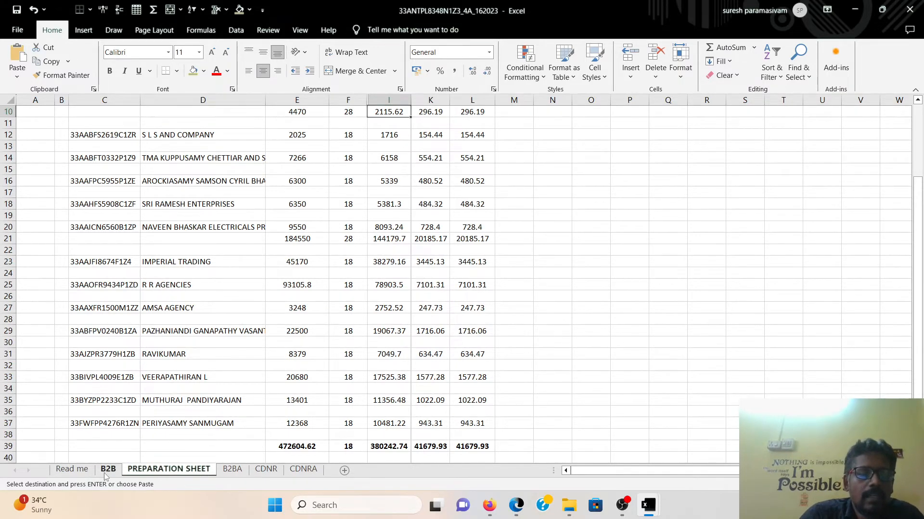
{"action": "left_click", "coordinate": [174, 470]}
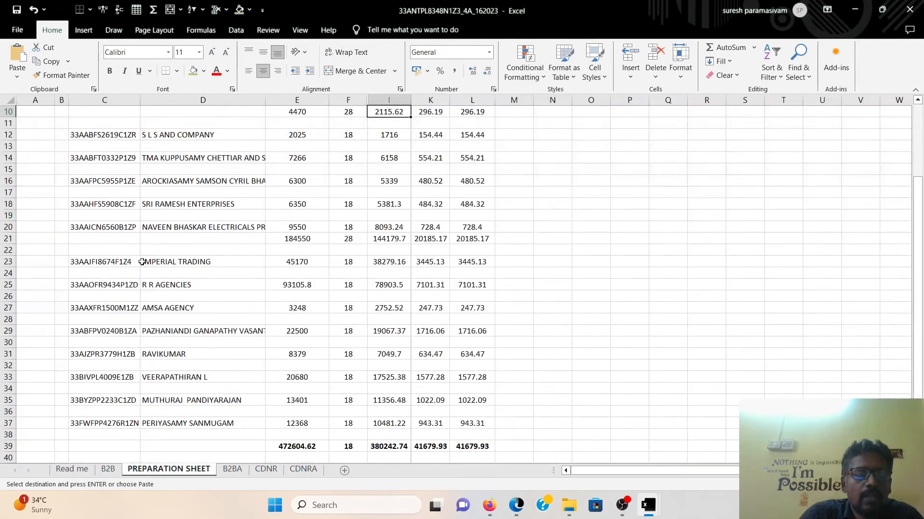
{"action": "left_click", "coordinate": [127, 161]}
{"action": "left_click", "coordinate": [310, 138]}
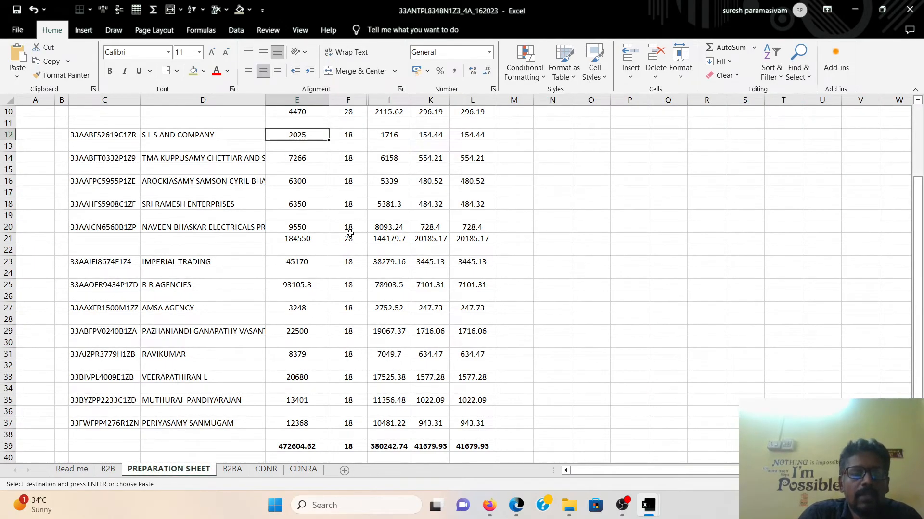
{"action": "scroll", "coordinate": [350, 233], "scroll_direction": "up", "scroll_amount": 1}
{"action": "scroll", "coordinate": [384, 270], "scroll_direction": "down", "scroll_amount": 3}
{"action": "scroll", "coordinate": [396, 279], "scroll_direction": "up", "scroll_amount": 3}
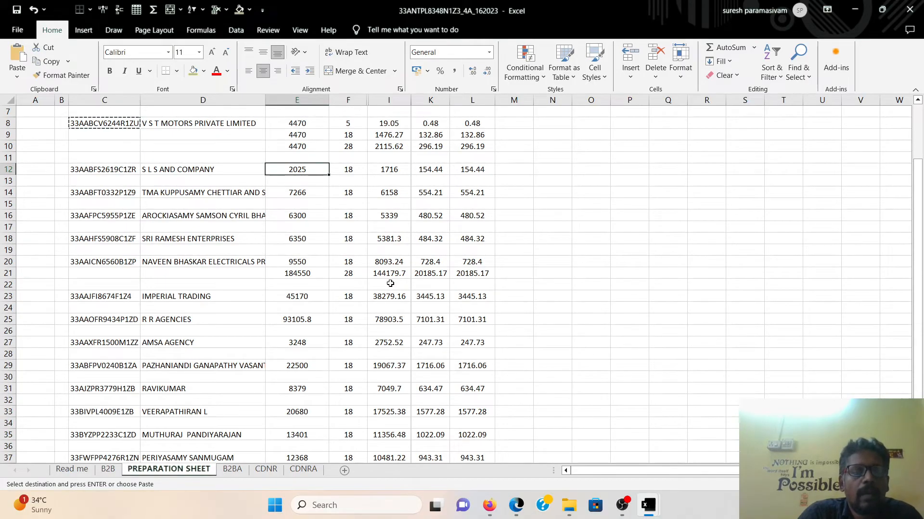
{"action": "scroll", "coordinate": [390, 286], "scroll_direction": "up", "scroll_amount": 1}
{"action": "scroll", "coordinate": [385, 296], "scroll_direction": "down", "scroll_amount": 4}
{"action": "left_click", "coordinate": [300, 378]}
{"action": "left_click", "coordinate": [301, 387]}
{"action": "left_click", "coordinate": [499, 375]}
{"action": "scroll", "coordinate": [426, 322], "scroll_direction": "up", "scroll_amount": 3}
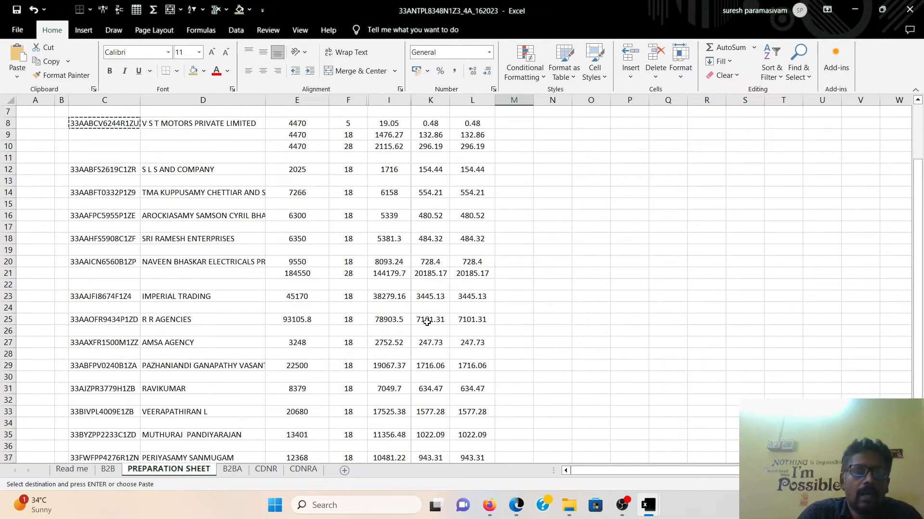
{"action": "scroll", "coordinate": [427, 322], "scroll_direction": "up", "scroll_amount": 2}
{"action": "key", "text": "alt+Tab"}
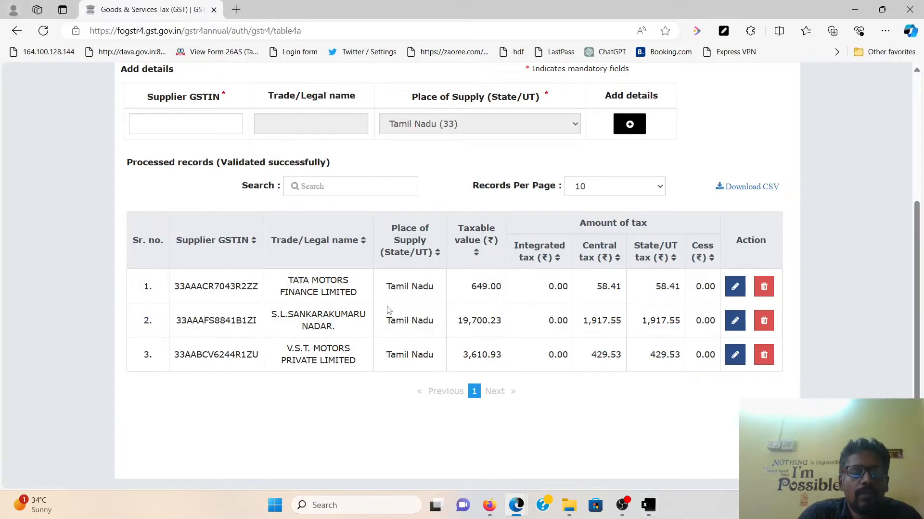
{"action": "scroll", "coordinate": [373, 303], "scroll_direction": "up", "scroll_amount": 5}
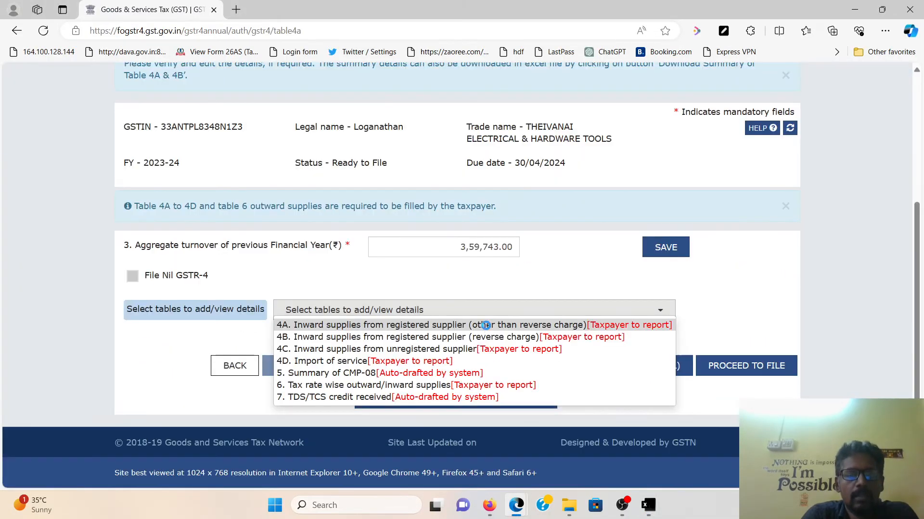
Open table 4A and browse both pages of saved supplier records
{"action": "left_click", "coordinate": [486, 324]}
{"action": "scroll", "coordinate": [487, 329], "scroll_direction": "down", "scroll_amount": 4}
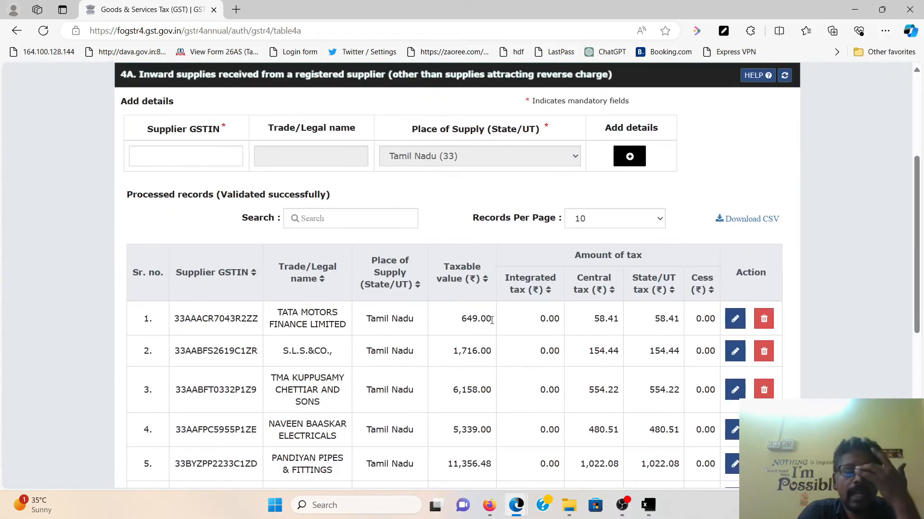
{"action": "scroll", "coordinate": [492, 320], "scroll_direction": "down", "scroll_amount": 7}
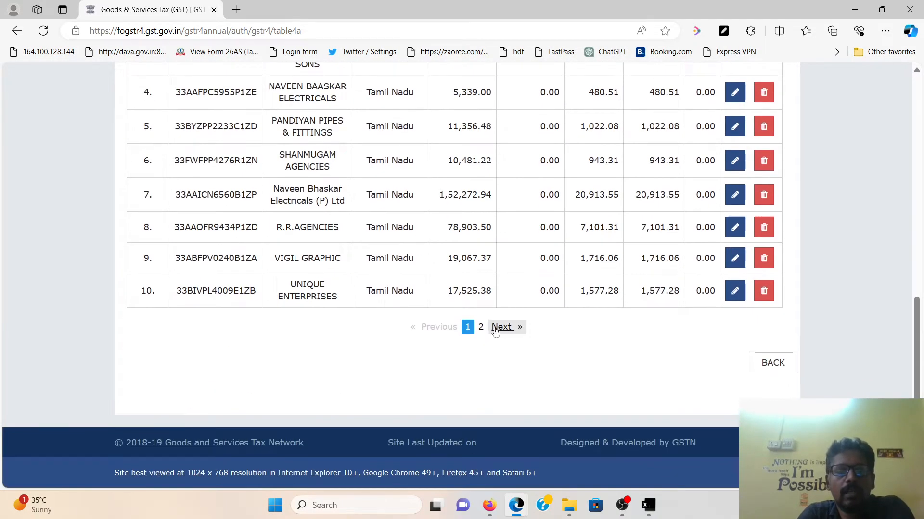
{"action": "left_click", "coordinate": [480, 327]}
{"action": "scroll", "coordinate": [484, 318], "scroll_direction": "up", "scroll_amount": 3}
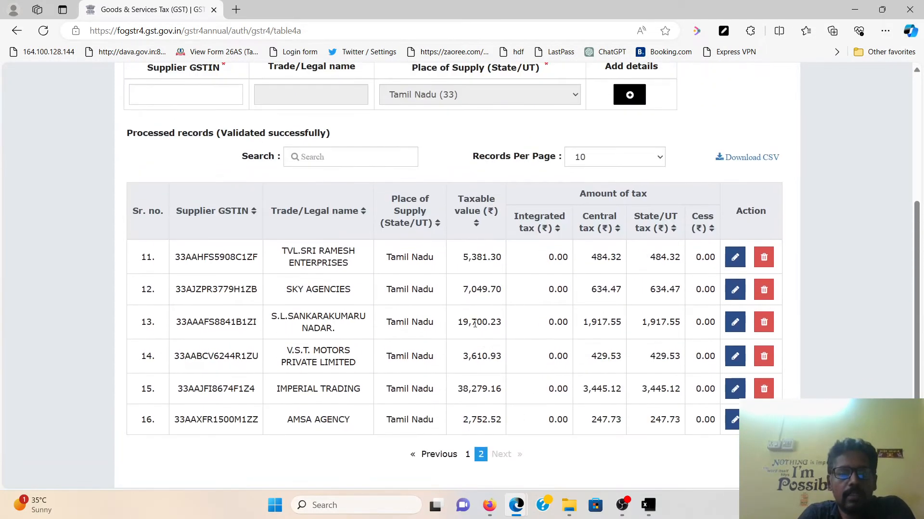
Compare the portal totals with the Excel row 39 totals, including 472,604.62
{"action": "mouse_move", "coordinate": [649, 506]}
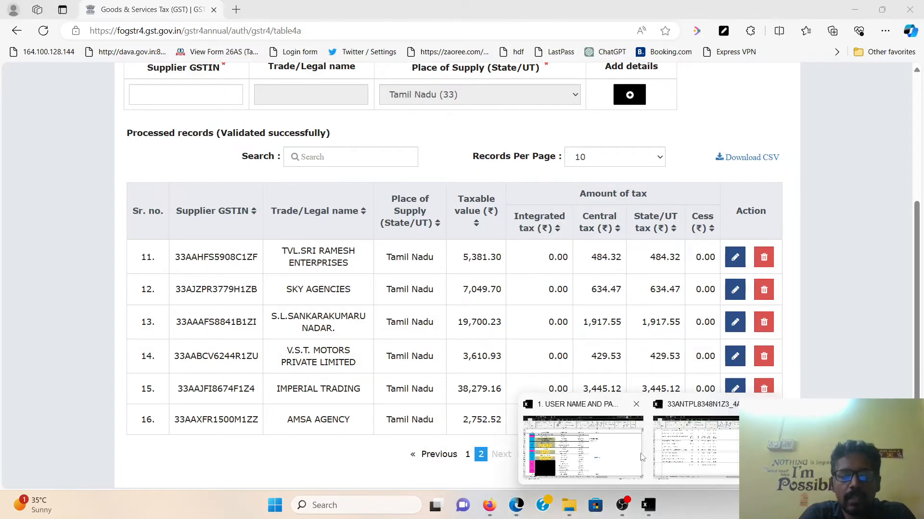
{"action": "left_click", "coordinate": [683, 444]}
{"action": "scroll", "coordinate": [373, 374], "scroll_direction": "up", "scroll_amount": 5}
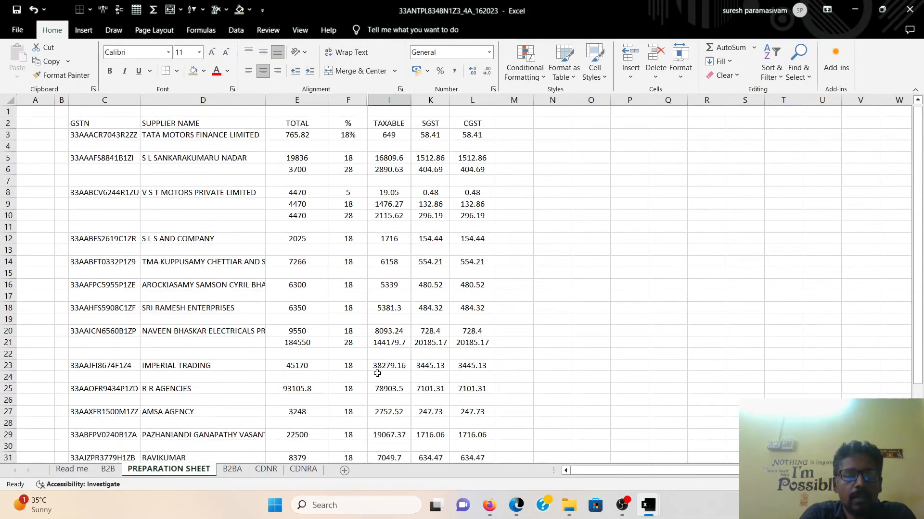
{"action": "scroll", "coordinate": [377, 373], "scroll_direction": "down", "scroll_amount": 5}
{"action": "left_click_drag", "start_coordinate": [392, 377], "coordinate": [466, 376]}
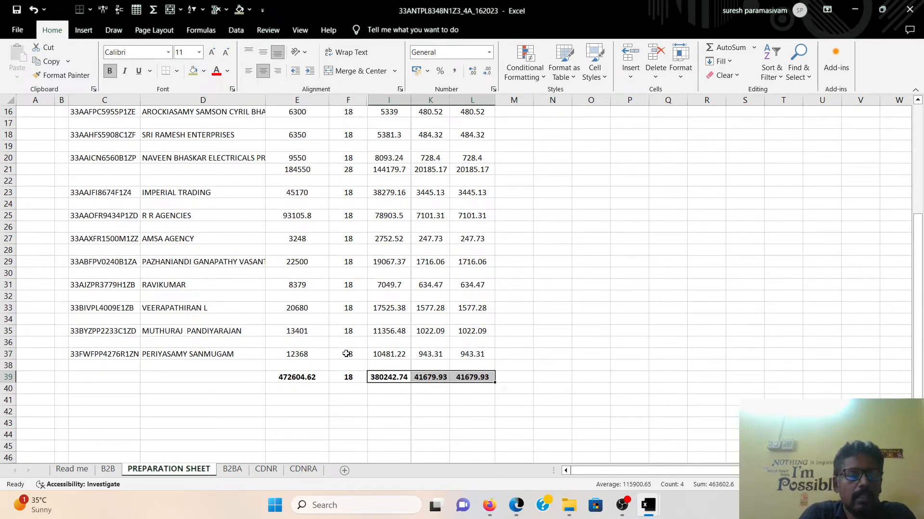
{"action": "left_click_drag", "start_coordinate": [300, 380], "coordinate": [470, 379]}
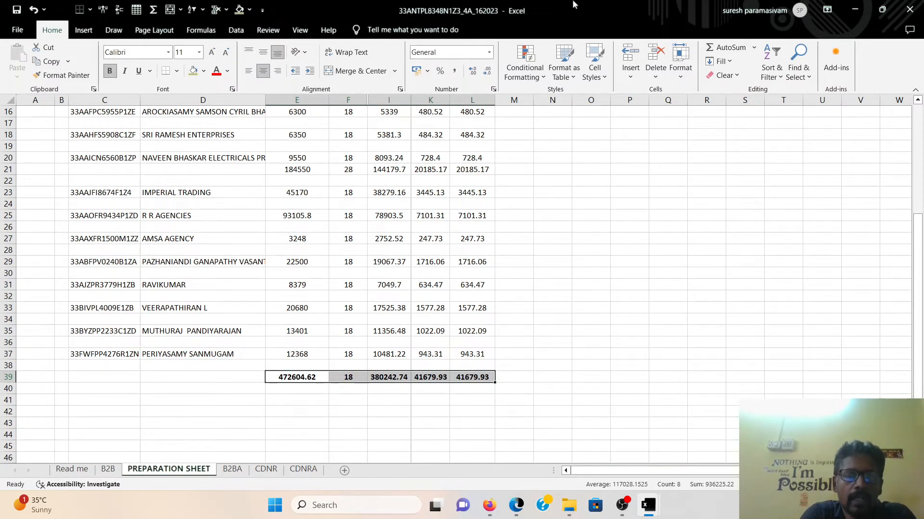
{"action": "left_click", "coordinate": [516, 505]}
{"action": "left_click", "coordinate": [572, 450]}
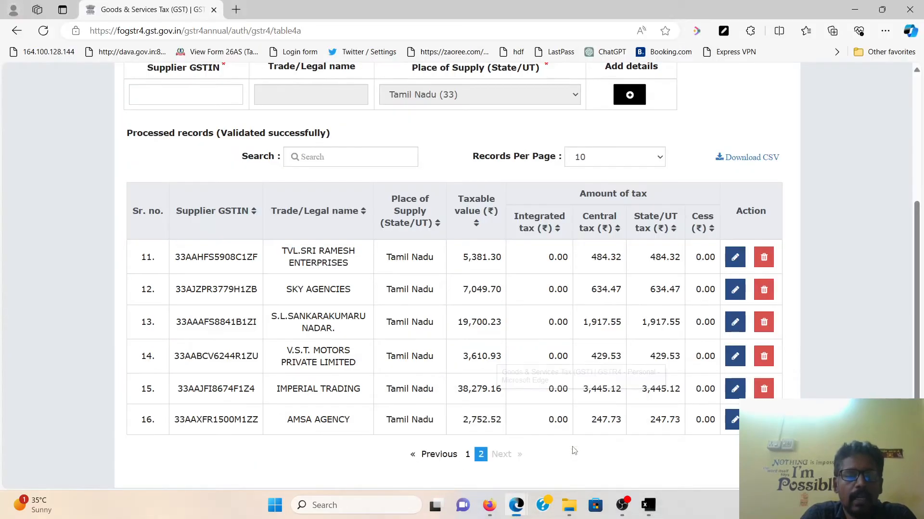
{"action": "scroll", "coordinate": [514, 367], "scroll_direction": "up", "scroll_amount": 5}
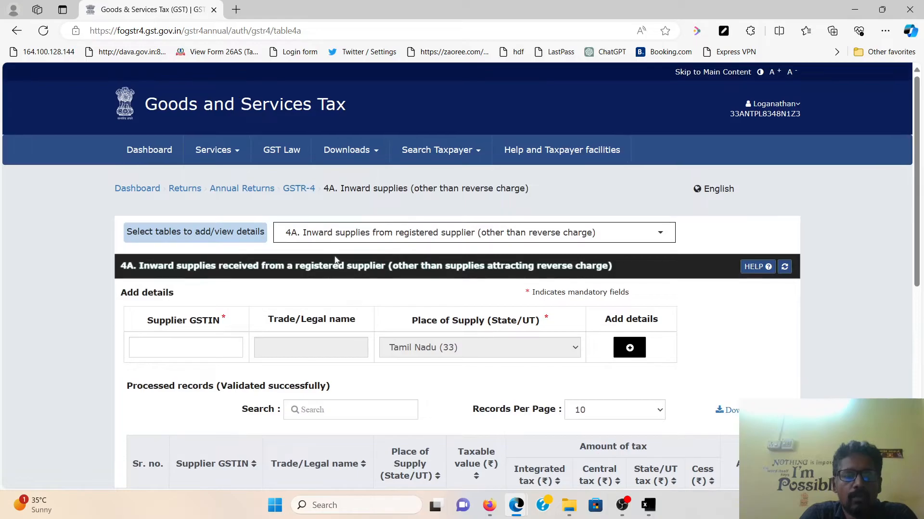
Open table 4B for reverse-charge inward supplies
{"action": "left_click", "coordinate": [496, 241]}
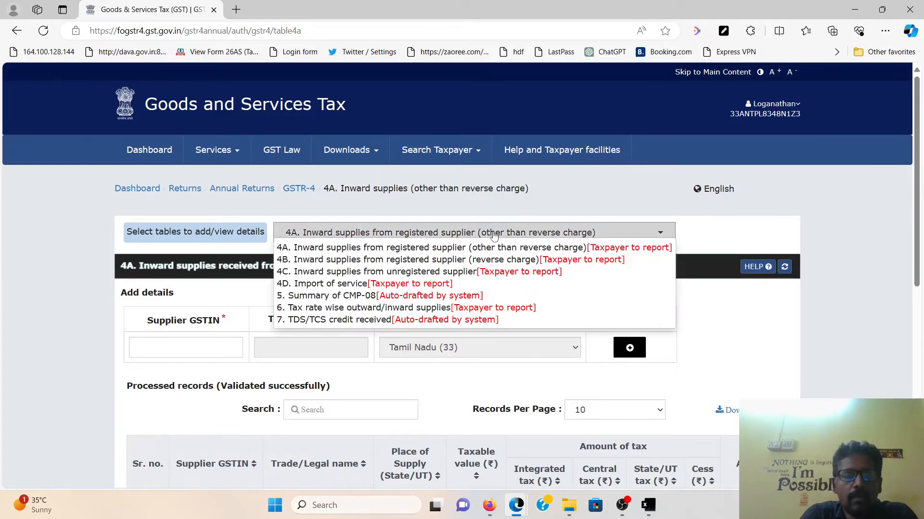
{"action": "left_click", "coordinate": [344, 261]}
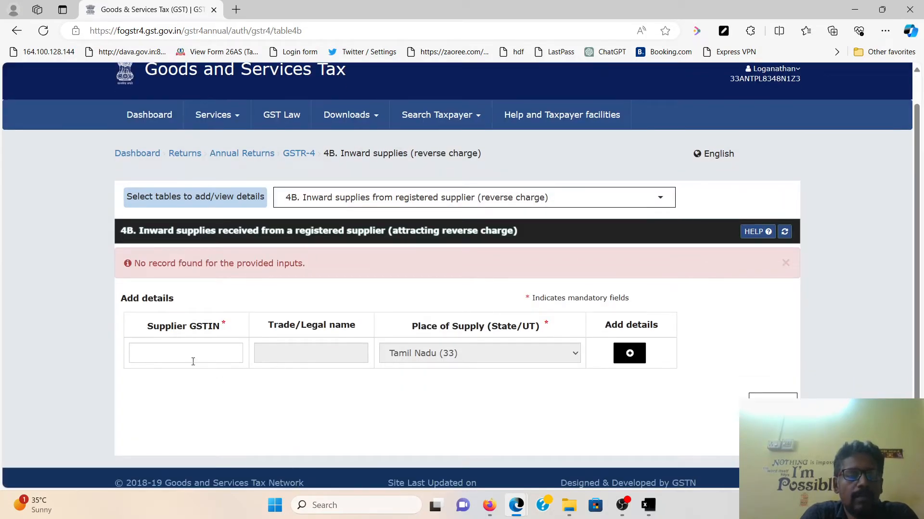
{"action": "left_click_drag", "start_coordinate": [141, 228], "coordinate": [412, 250]}
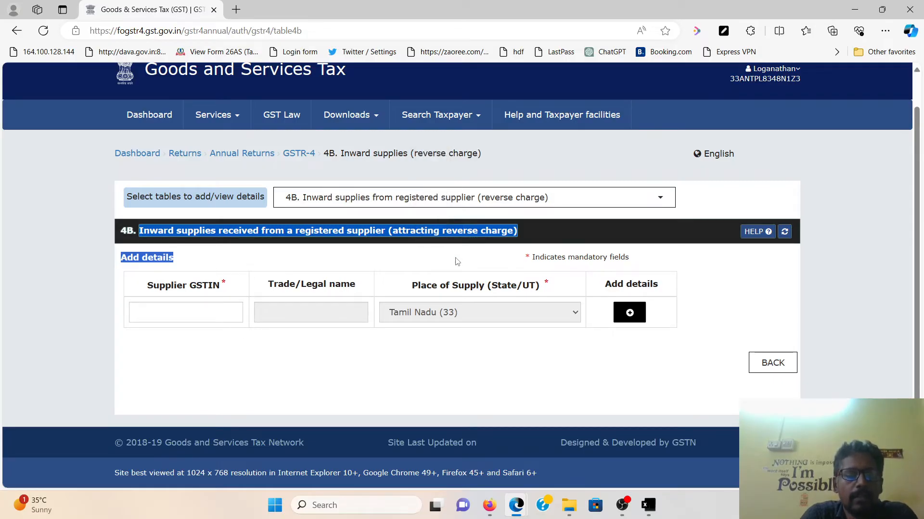
{"action": "left_click", "coordinate": [488, 381]}
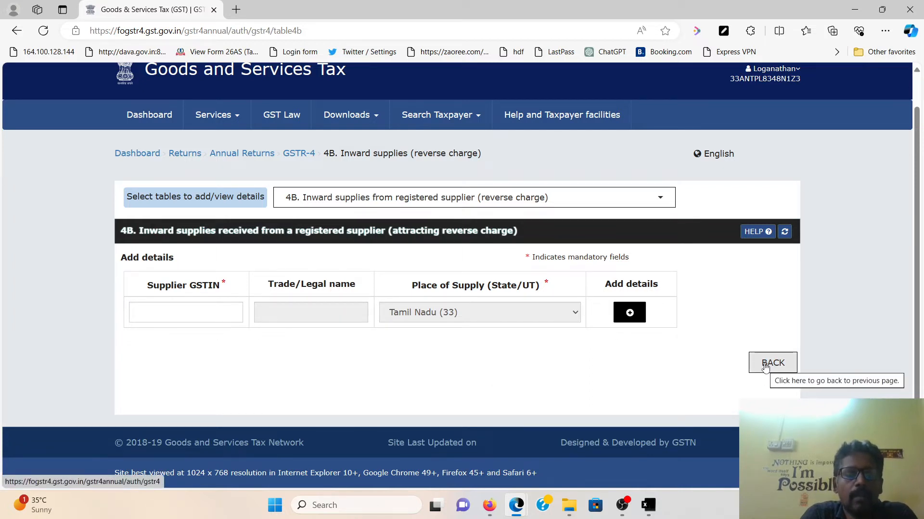
Paste the supplier GSTIN from Excel cell C37 into table 4B and add it
{"action": "left_click", "coordinate": [182, 313]}
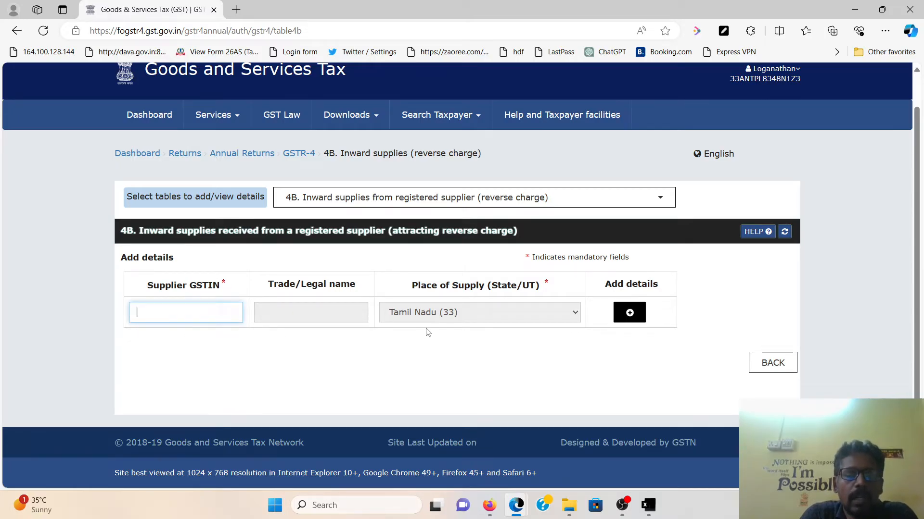
{"action": "mouse_move", "coordinate": [648, 506]}
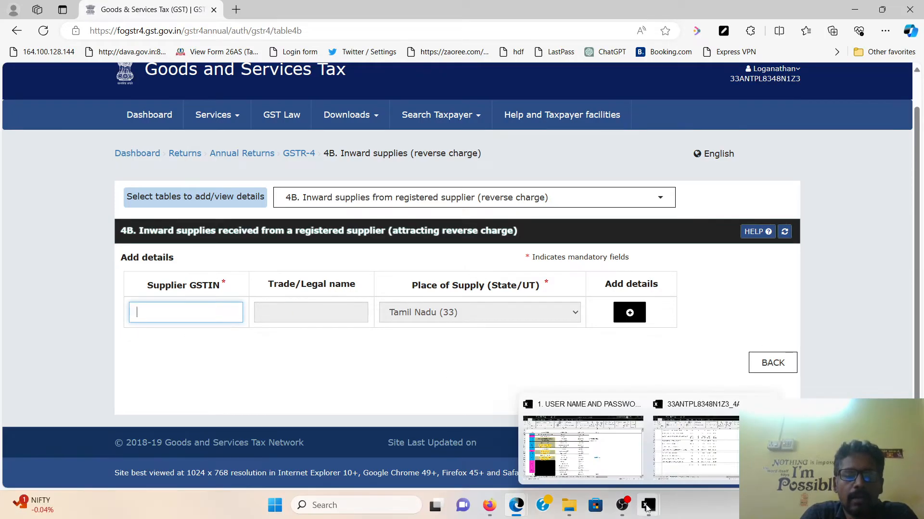
{"action": "left_click", "coordinate": [699, 443]}
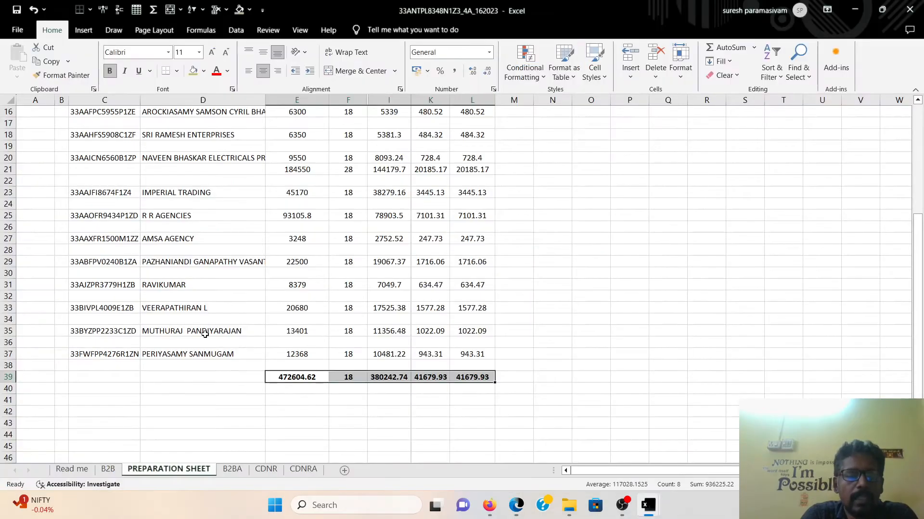
{"action": "left_click", "coordinate": [122, 355]}
{"action": "key", "text": "ctrl+c"}
{"action": "key", "text": "alt+Tab"}
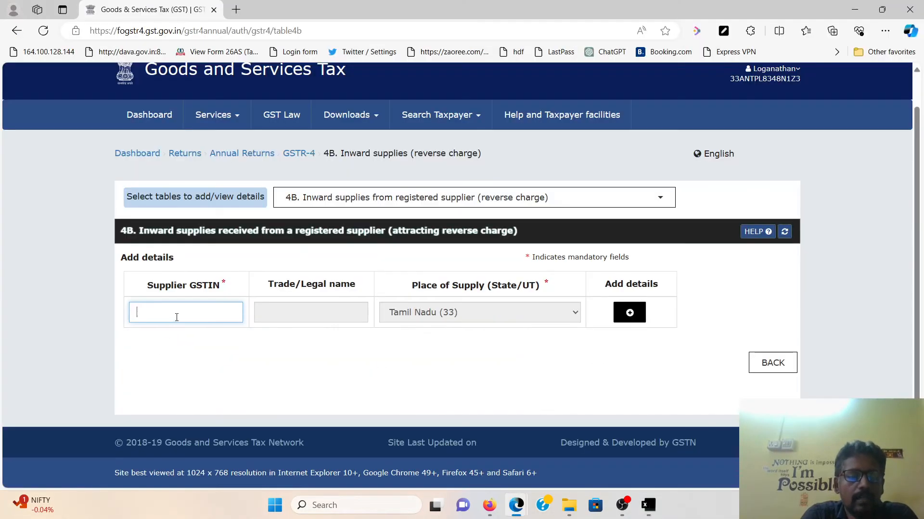
{"action": "key", "text": "ctrl+v"}
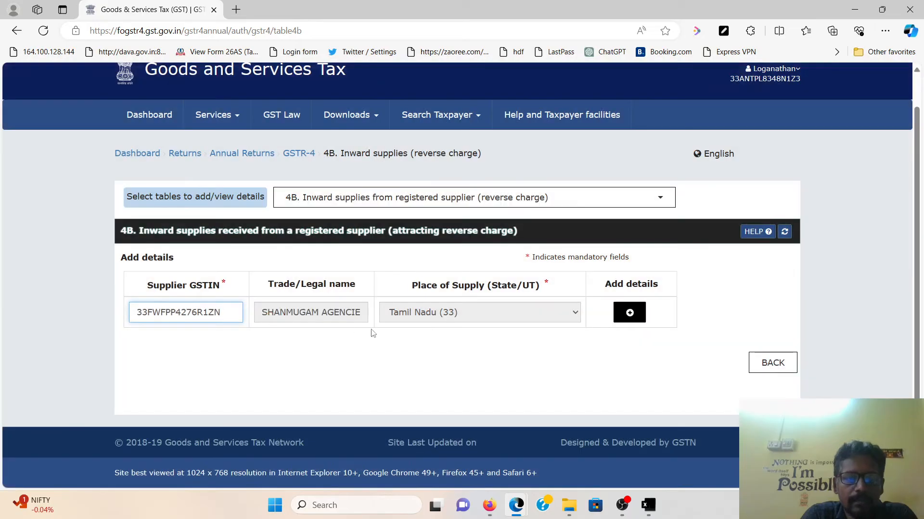
{"action": "left_click", "coordinate": [628, 315]}
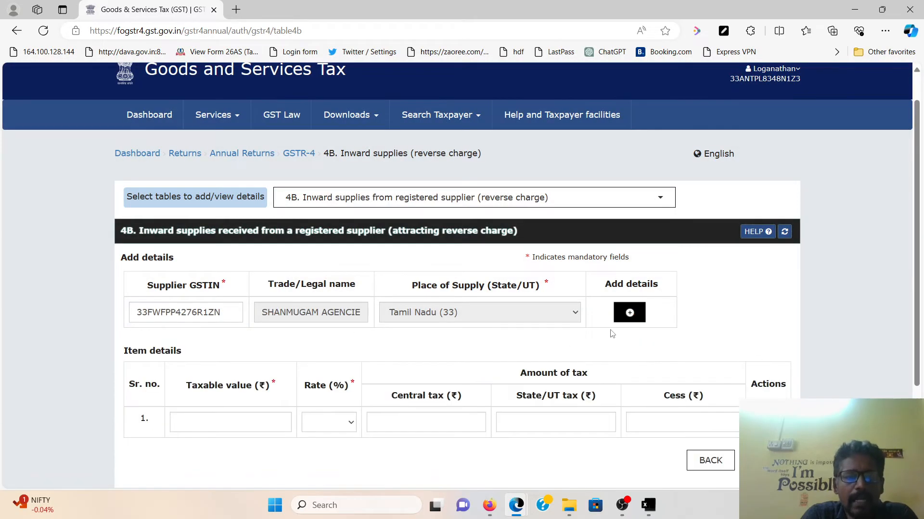
Leave table 4B without entering values and return to the GSTR-4 main page
{"action": "scroll", "coordinate": [349, 340], "scroll_direction": "down", "scroll_amount": 3}
{"action": "left_click", "coordinate": [259, 297]}
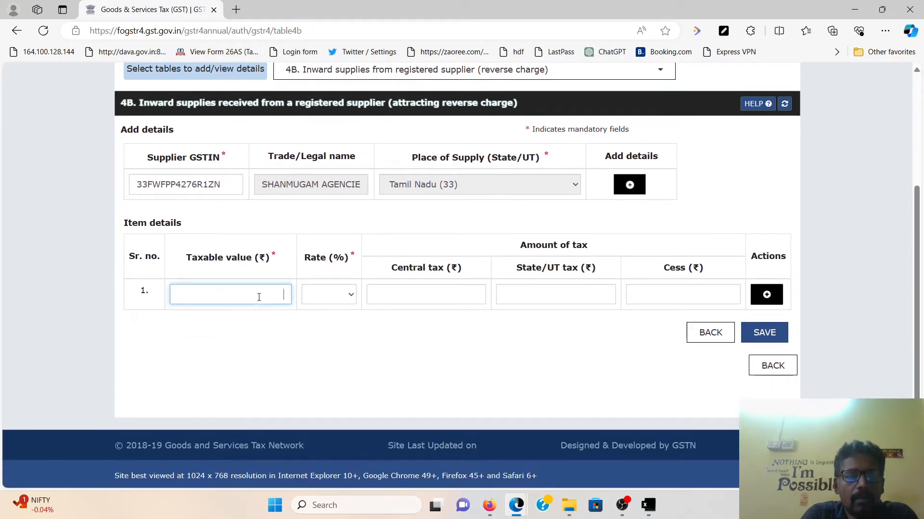
{"action": "left_click", "coordinate": [330, 302]}
{"action": "left_click", "coordinate": [330, 301]}
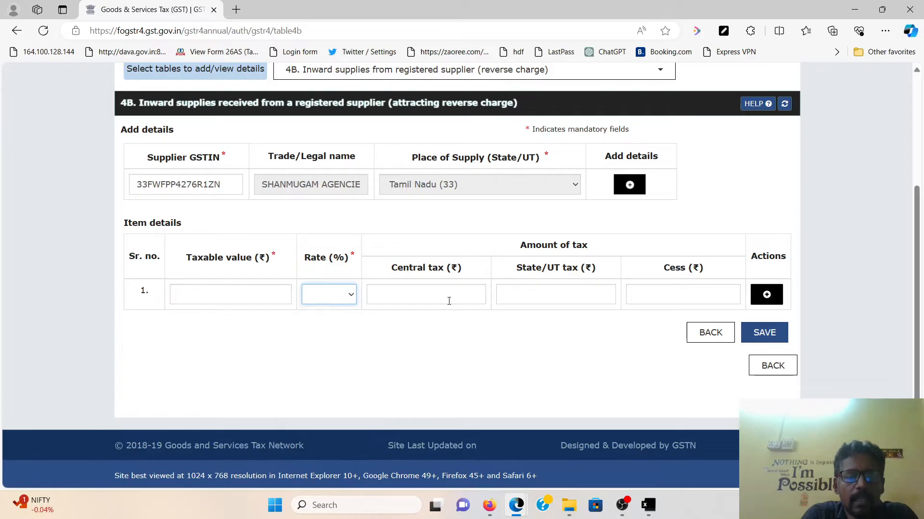
{"action": "left_click", "coordinate": [772, 366]}
{"action": "scroll", "coordinate": [443, 330], "scroll_direction": "down", "scroll_amount": 3}
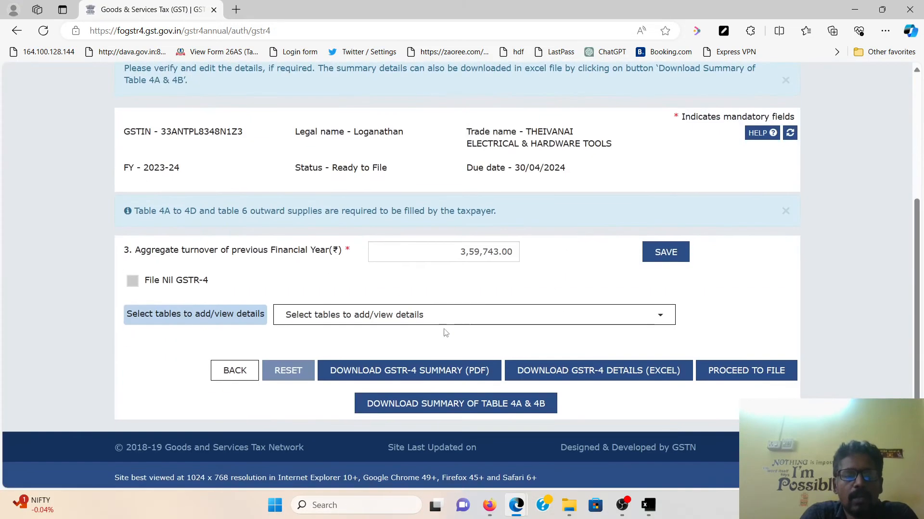
Review table 4C for unregistered suppliers and discard it without saving
{"action": "left_click", "coordinate": [411, 318]}
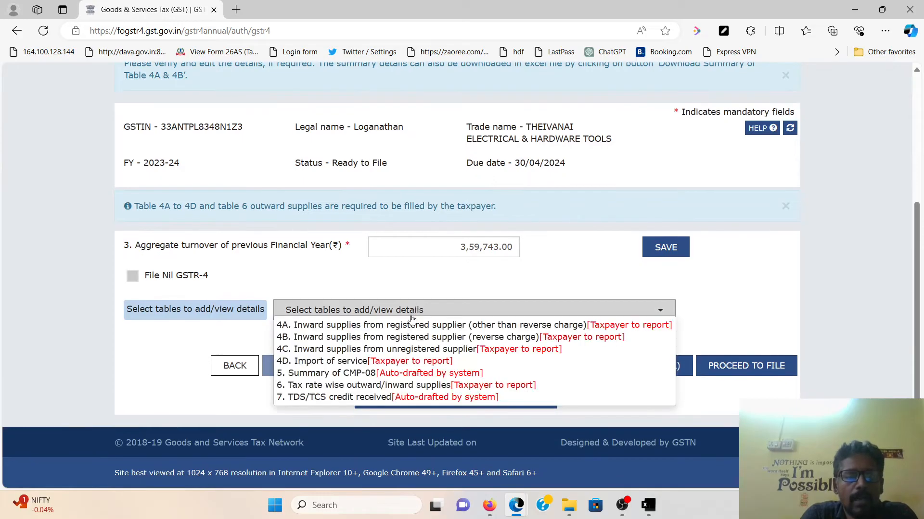
{"action": "left_click", "coordinate": [374, 348]}
{"action": "scroll", "coordinate": [426, 342], "scroll_direction": "down", "scroll_amount": 3}
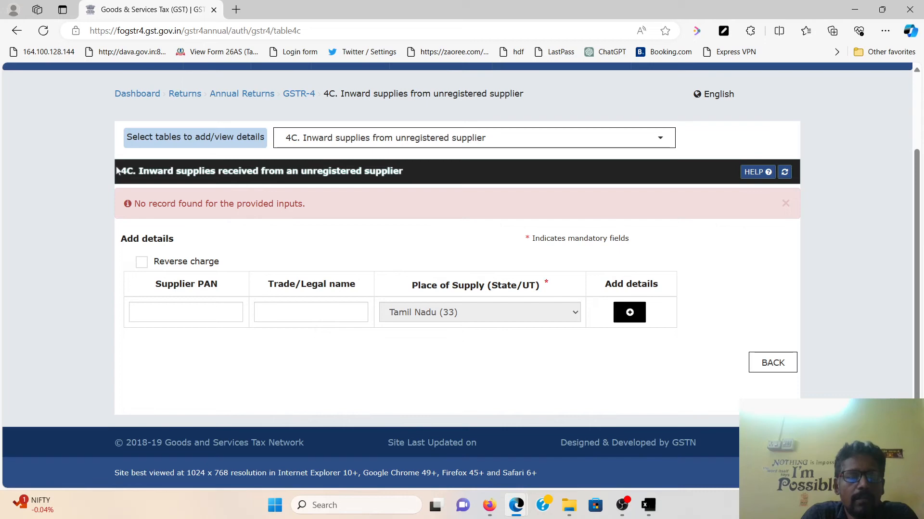
{"action": "left_click_drag", "start_coordinate": [142, 172], "coordinate": [409, 181]}
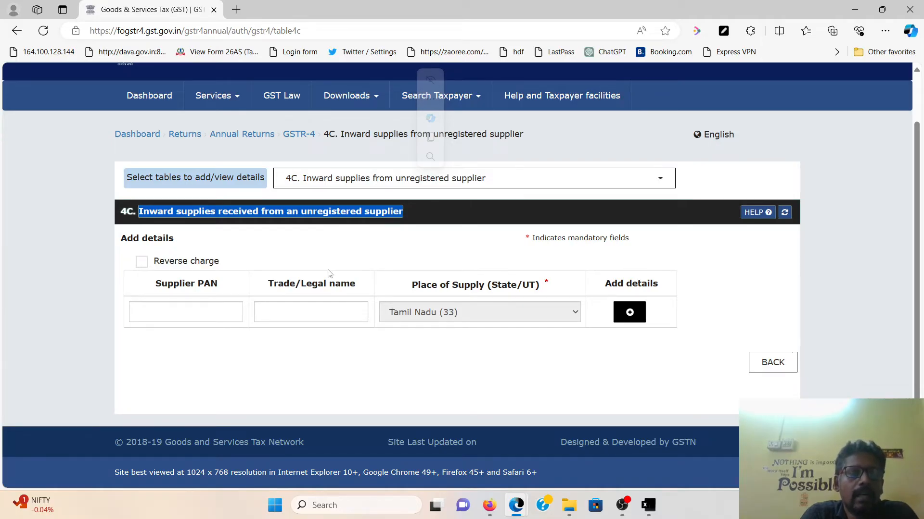
{"action": "left_click", "coordinate": [197, 318]}
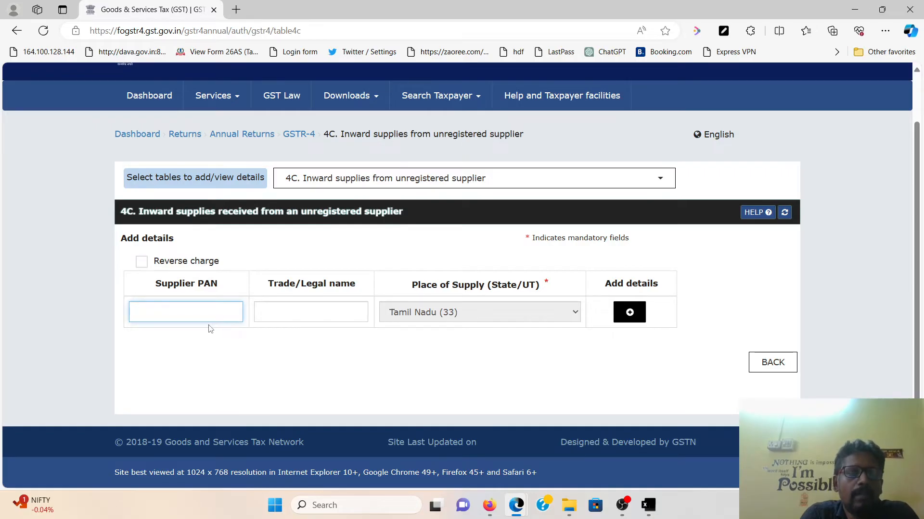
{"action": "left_click", "coordinate": [307, 308]}
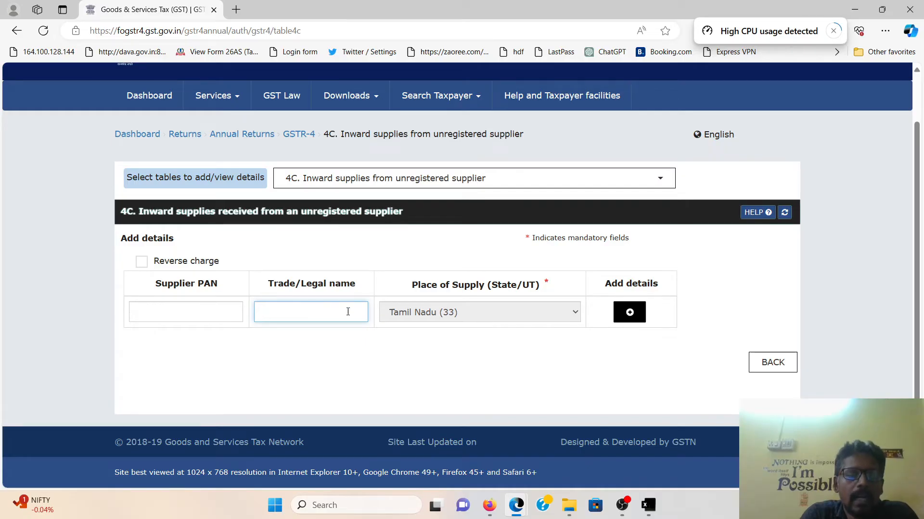
{"action": "left_click", "coordinate": [630, 313]}
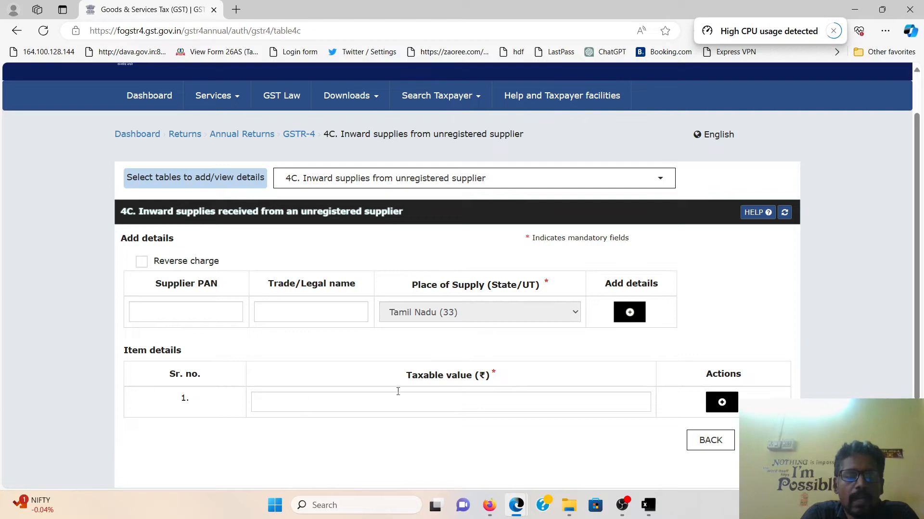
{"action": "left_click", "coordinate": [457, 401]}
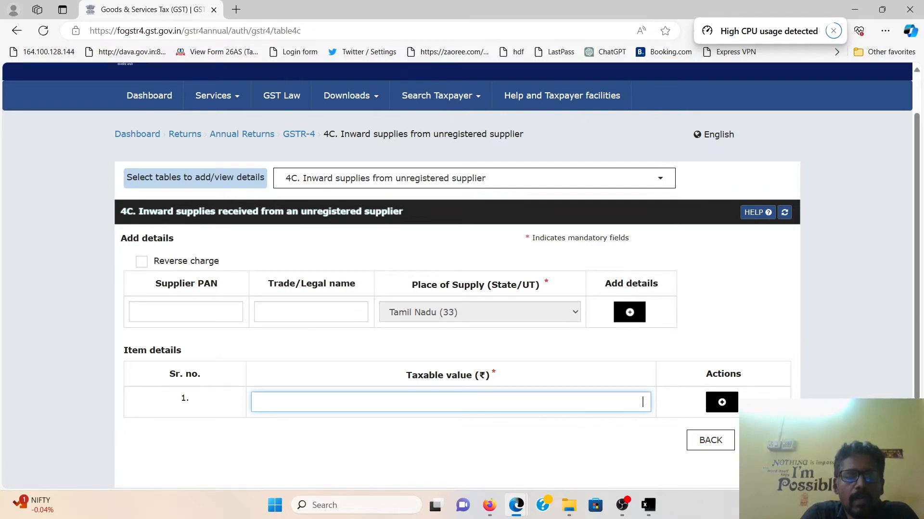
{"action": "left_click", "coordinate": [714, 446]}
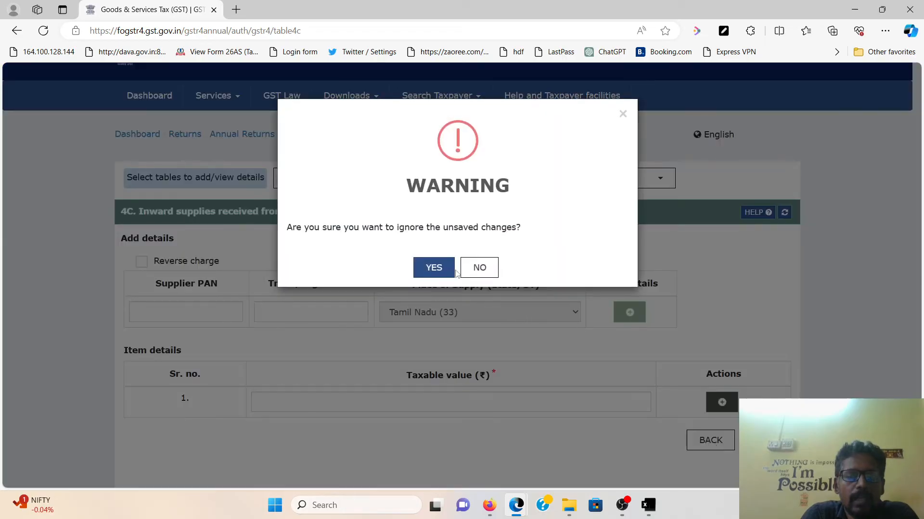
{"action": "left_click", "coordinate": [432, 269]}
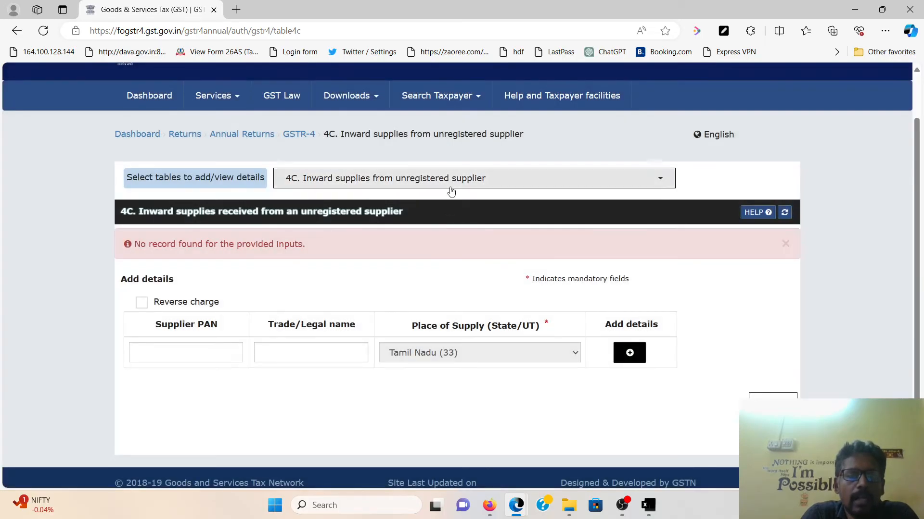
Open table 4D Import of services and review its empty page
{"action": "left_click", "coordinate": [450, 185]}
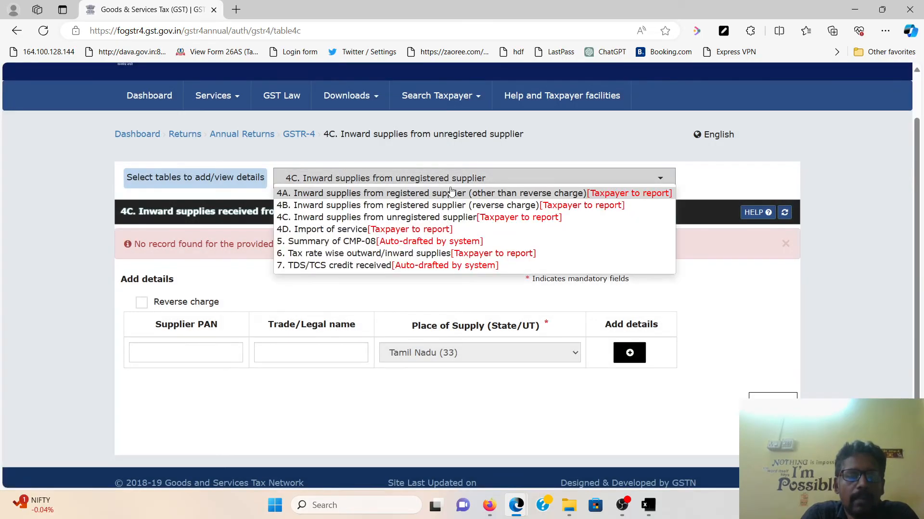
{"action": "left_click", "coordinate": [330, 229]}
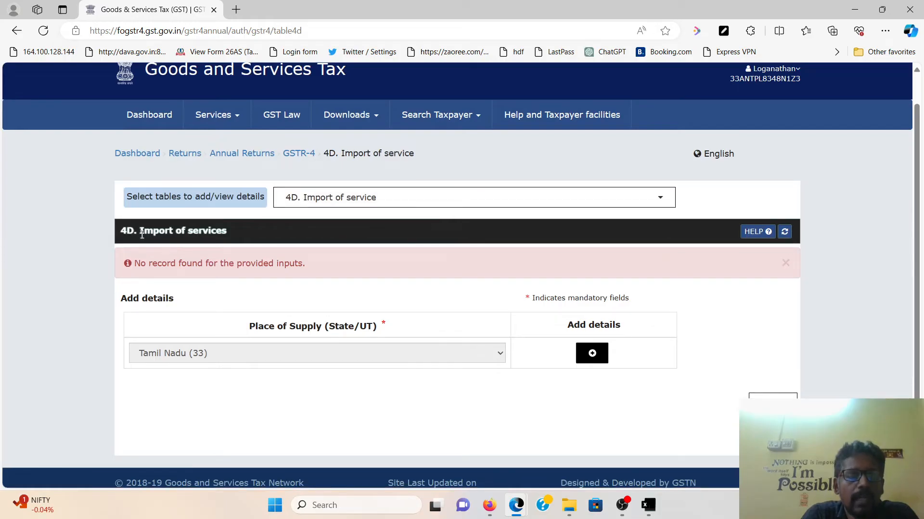
{"action": "left_click_drag", "start_coordinate": [143, 228], "coordinate": [262, 230]}
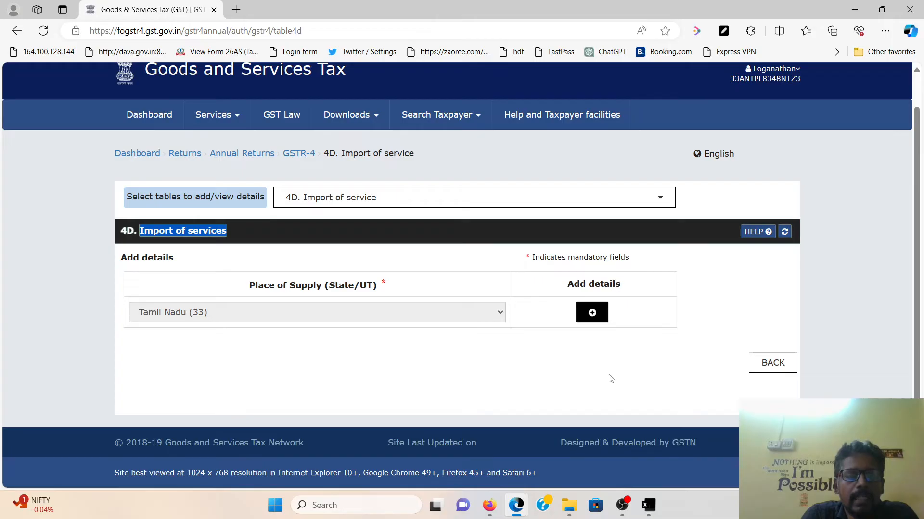
{"action": "left_click", "coordinate": [510, 201]}
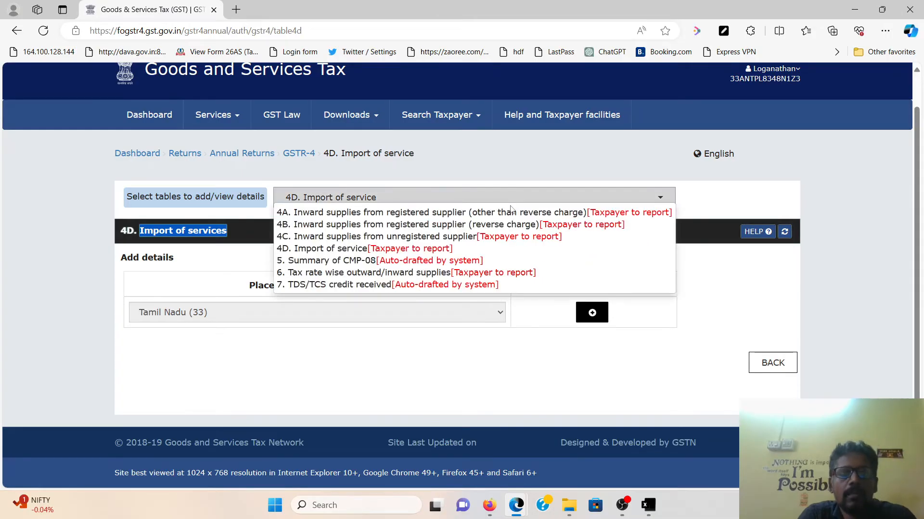
Open Table 5 CMP-08 summary and check 4,12,770.00 outward supplies with 2,063.62 central and state tax
{"action": "left_click", "coordinate": [426, 261]}
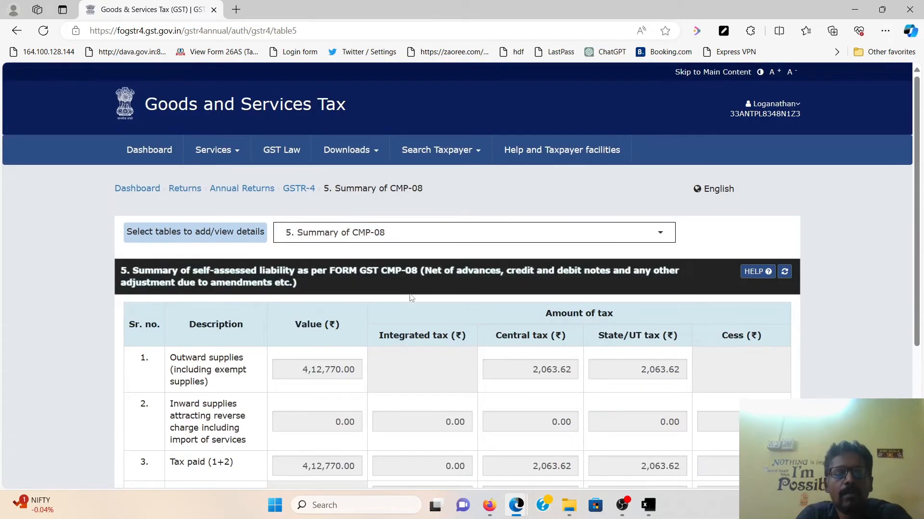
{"action": "scroll", "coordinate": [413, 290], "scroll_direction": "down", "scroll_amount": 3}
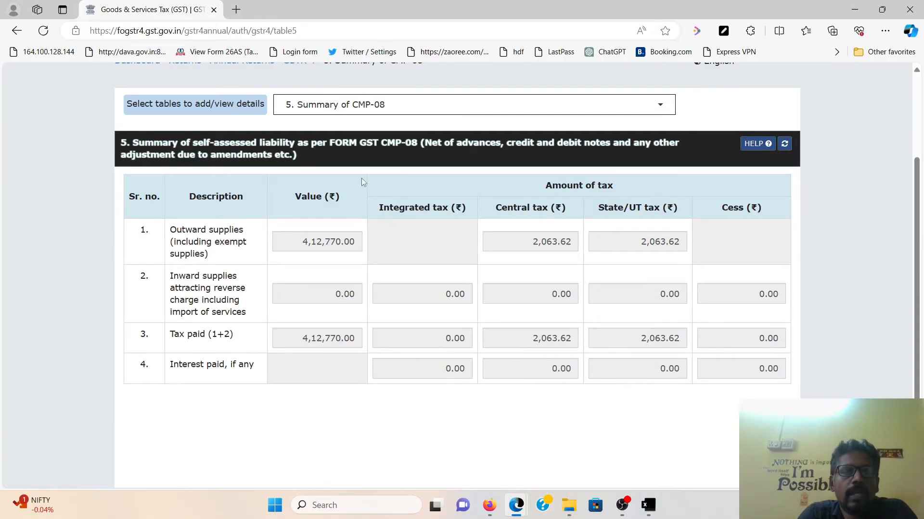
{"action": "left_click_drag", "start_coordinate": [301, 241], "coordinate": [375, 241]}
{"action": "left_click", "coordinate": [295, 246]}
{"action": "left_click_drag", "start_coordinate": [292, 242], "coordinate": [377, 243]}
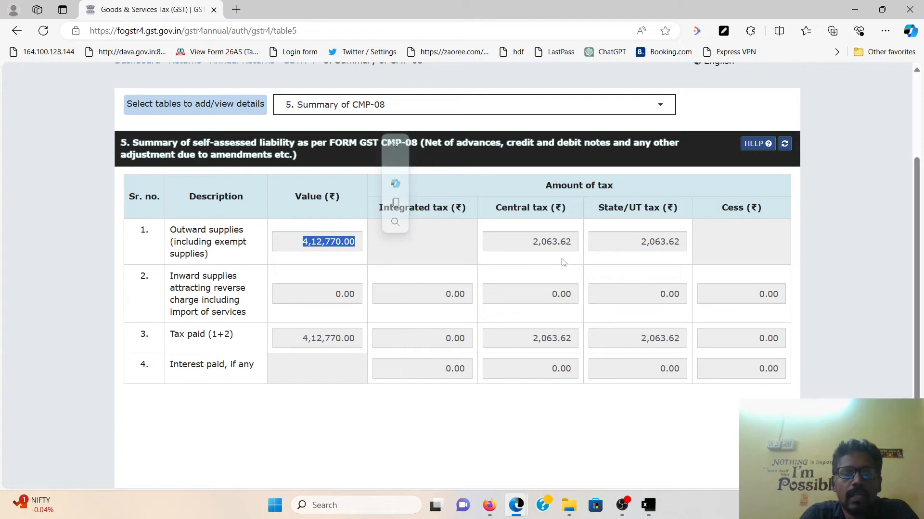
{"action": "left_click_drag", "start_coordinate": [527, 244], "coordinate": [566, 244]}
{"action": "left_click", "coordinate": [633, 240]}
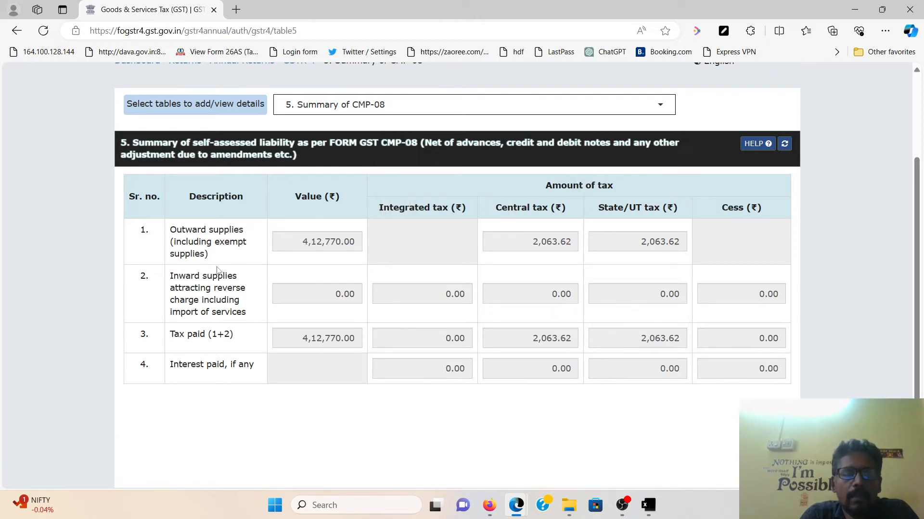
{"action": "double_click", "coordinate": [293, 241]}
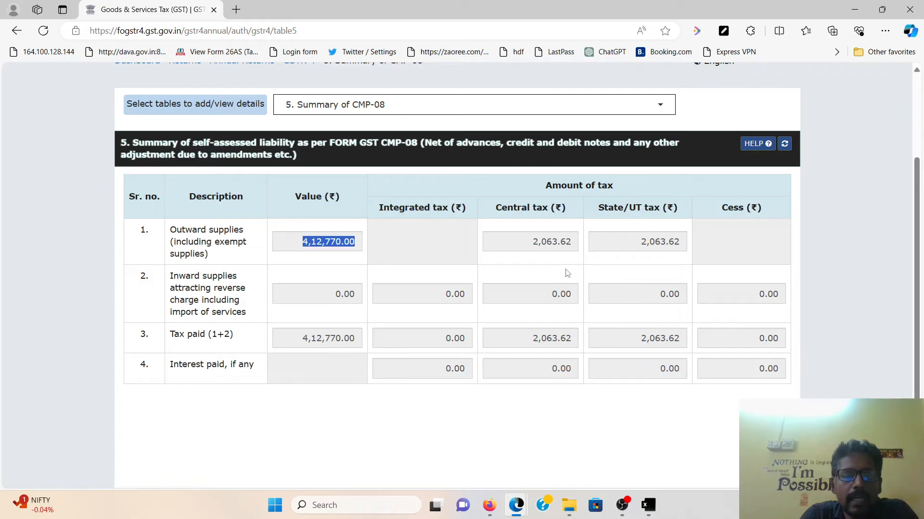
{"action": "left_click", "coordinate": [174, 337]}
{"action": "left_click_drag", "start_coordinate": [174, 336], "coordinate": [694, 337]}
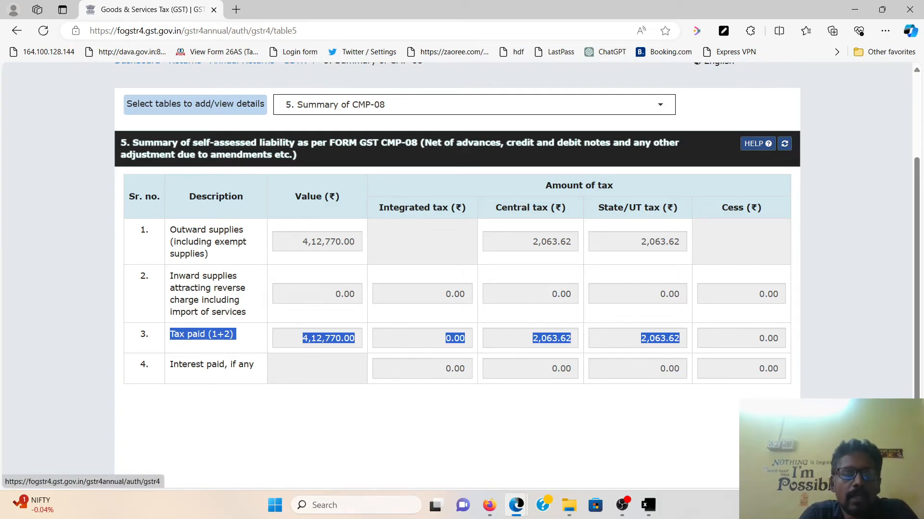
{"action": "left_click", "coordinate": [346, 105]}
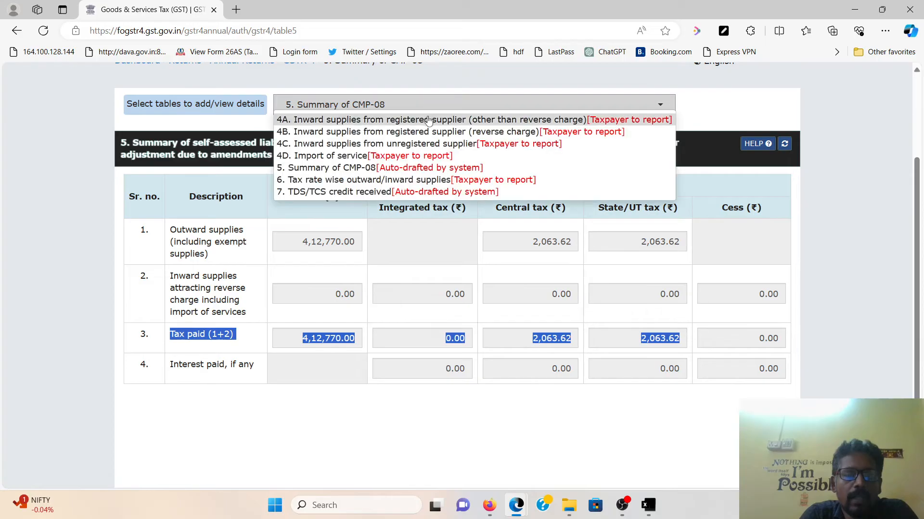
Open Table 6 and review its empty outward (0%–6%) and inward supplies sections
{"action": "left_click", "coordinate": [331, 181]}
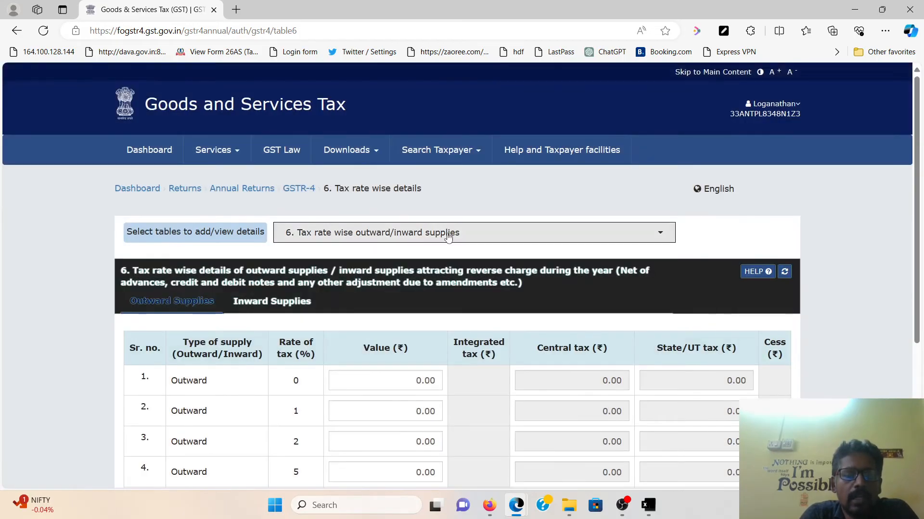
{"action": "scroll", "coordinate": [450, 238], "scroll_direction": "down", "scroll_amount": 4}
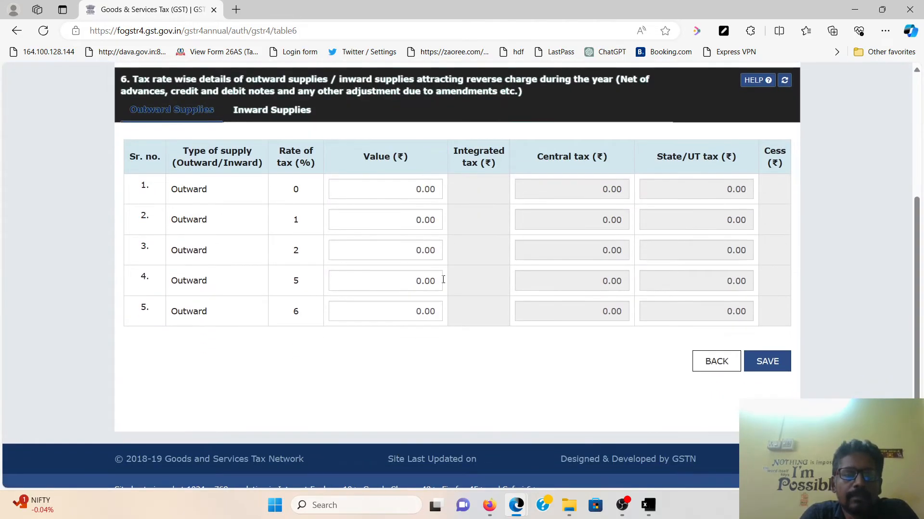
{"action": "scroll", "coordinate": [433, 279], "scroll_direction": "up", "scroll_amount": 2}
{"action": "left_click", "coordinate": [255, 177]}
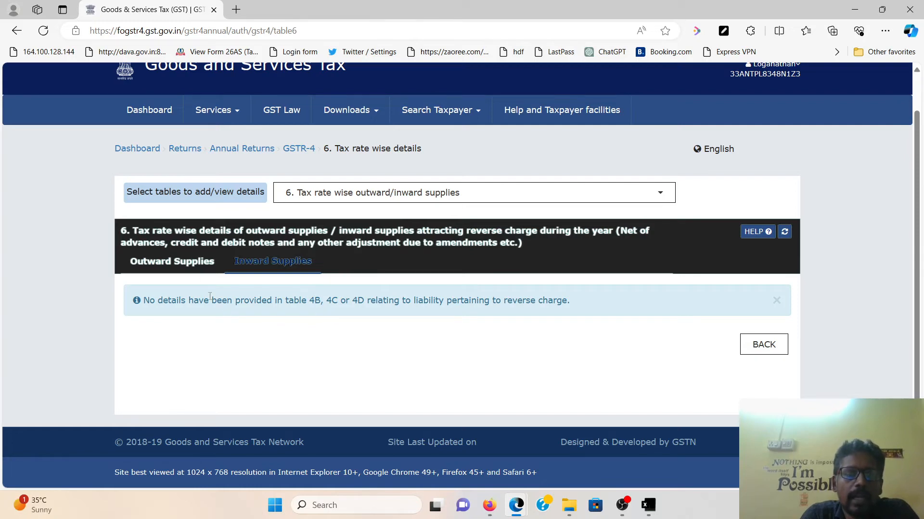
{"action": "left_click", "coordinate": [198, 268]}
{"action": "scroll", "coordinate": [447, 315], "scroll_direction": "down", "scroll_amount": 4}
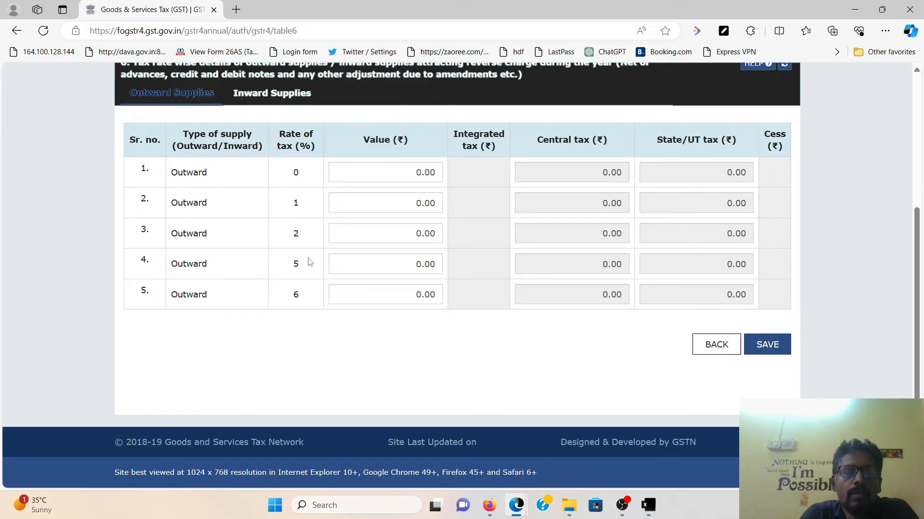
{"action": "scroll", "coordinate": [551, 290], "scroll_direction": "up", "scroll_amount": 2}
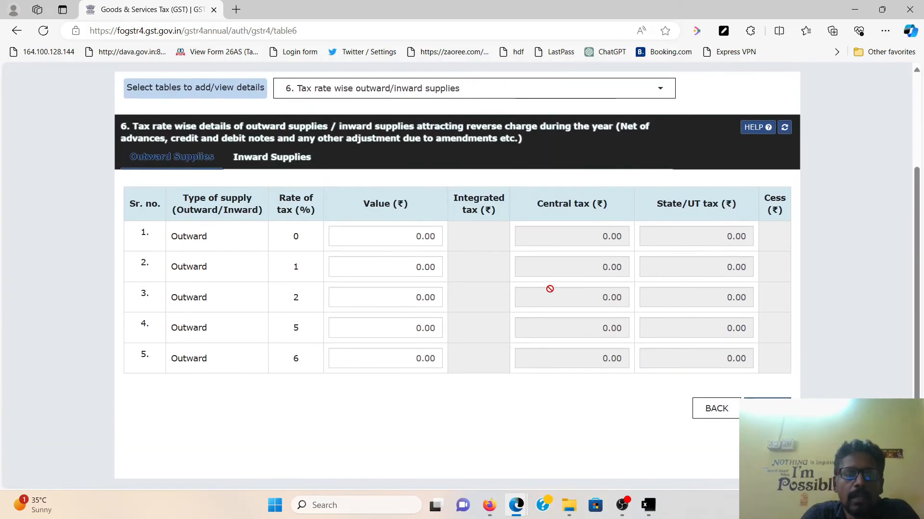
{"action": "left_click", "coordinate": [457, 96]}
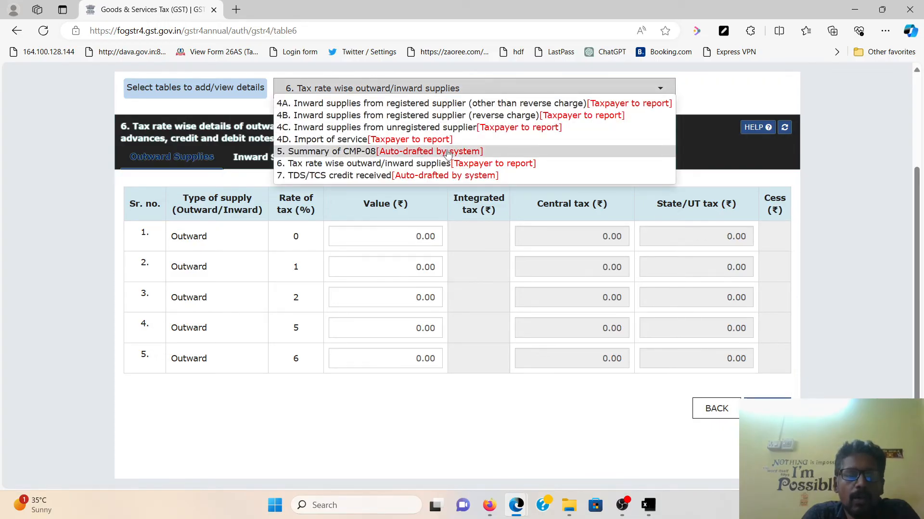
Re-check the 4,12,770.00 outward supplies value in the Table 5 CMP-08 summary
{"action": "left_click", "coordinate": [481, 153]}
{"action": "scroll", "coordinate": [491, 238], "scroll_direction": "down", "scroll_amount": 3}
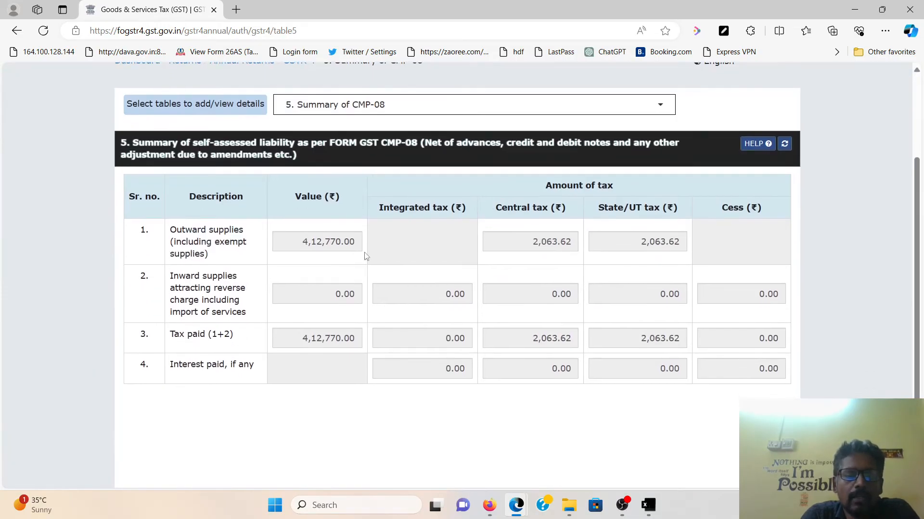
{"action": "left_click_drag", "start_coordinate": [302, 242], "coordinate": [381, 248]}
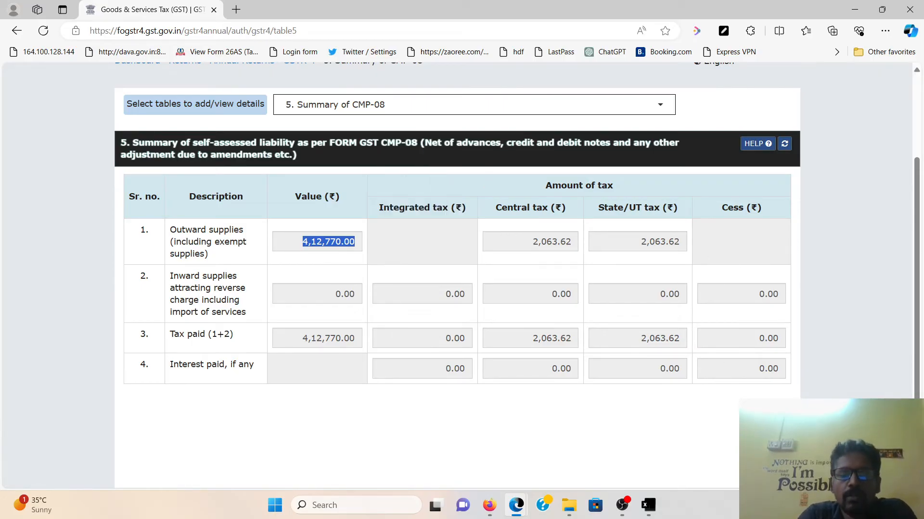
Enter 412770 as Table 6's 1% outward value (2,063.85 tax each) and save it
{"action": "left_click", "coordinate": [370, 105]}
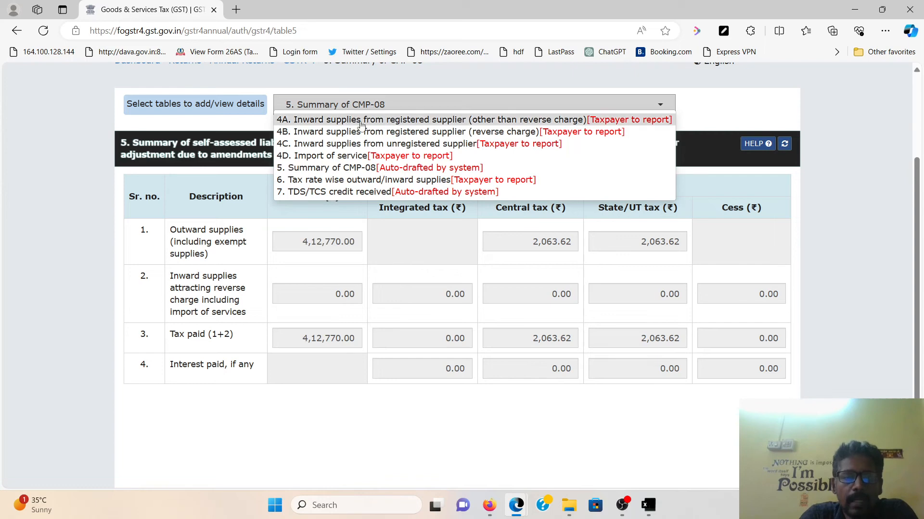
{"action": "left_click", "coordinate": [344, 179]}
{"action": "scroll", "coordinate": [344, 179], "scroll_direction": "down", "scroll_amount": 4}
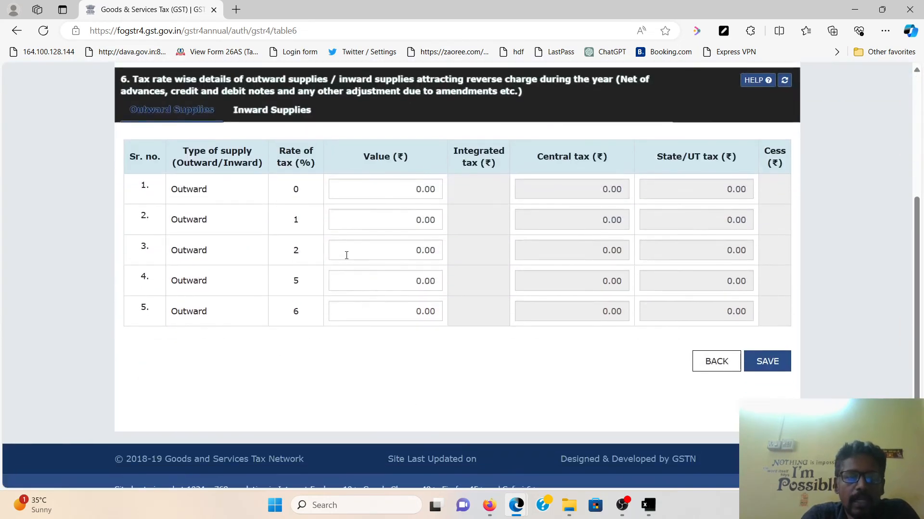
{"action": "left_click", "coordinate": [361, 217]}
{"action": "type", "text": "412770"}
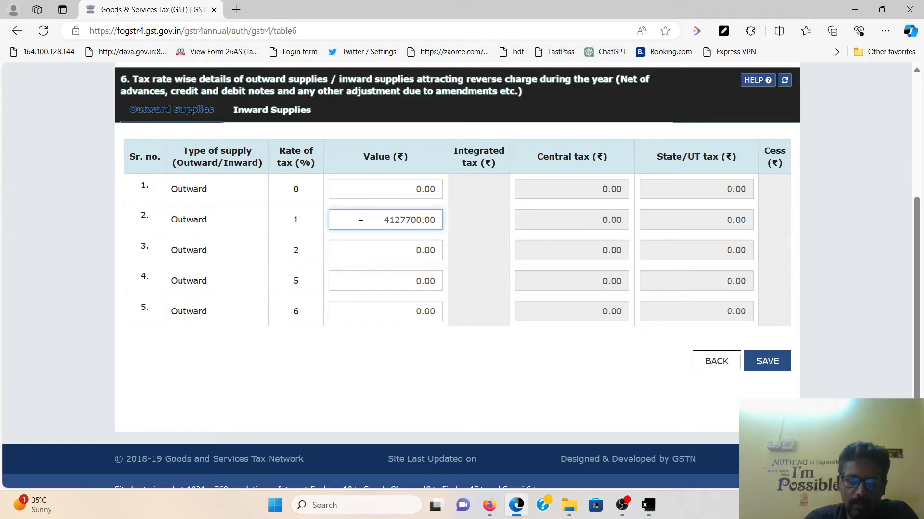
{"action": "left_click", "coordinate": [516, 219]}
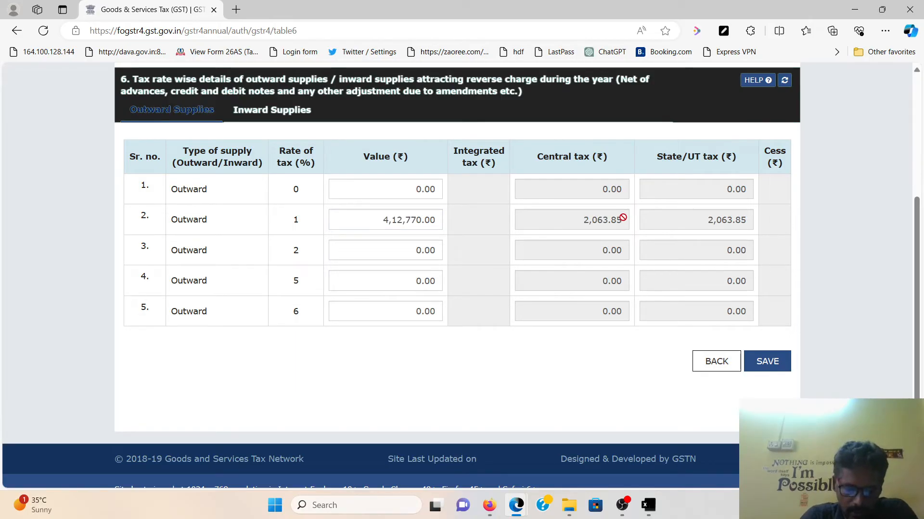
{"action": "left_click", "coordinate": [772, 361]}
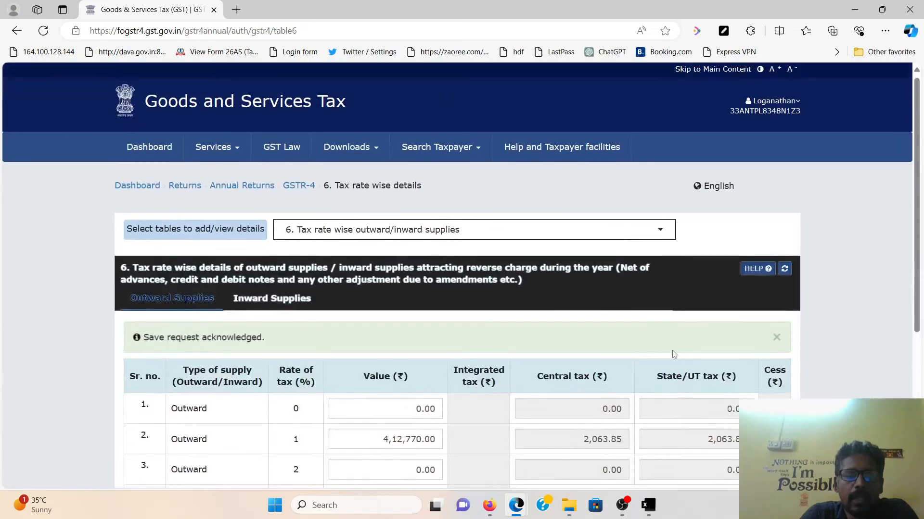
{"action": "left_click", "coordinate": [407, 238]}
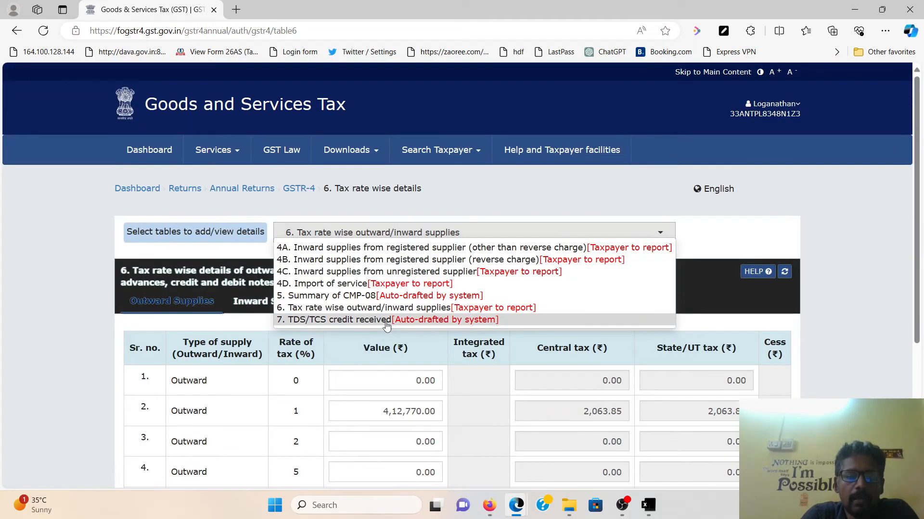
Switch to Table 7 TDS/TCS credit received, which shows no records
{"action": "left_click", "coordinate": [388, 321]}
{"action": "scroll", "coordinate": [403, 355], "scroll_direction": "down", "scroll_amount": 3}
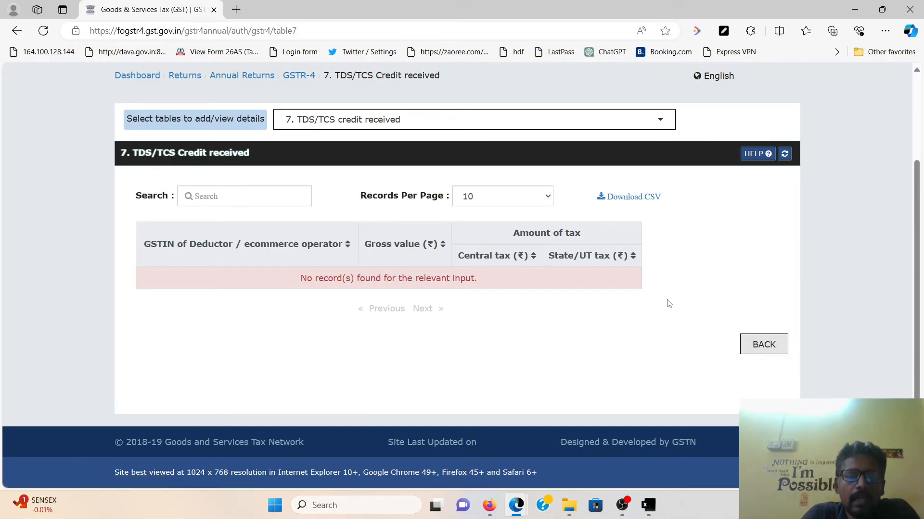
Return to the main GSTR-4 page and compute the liabilities
{"action": "left_click", "coordinate": [764, 344]}
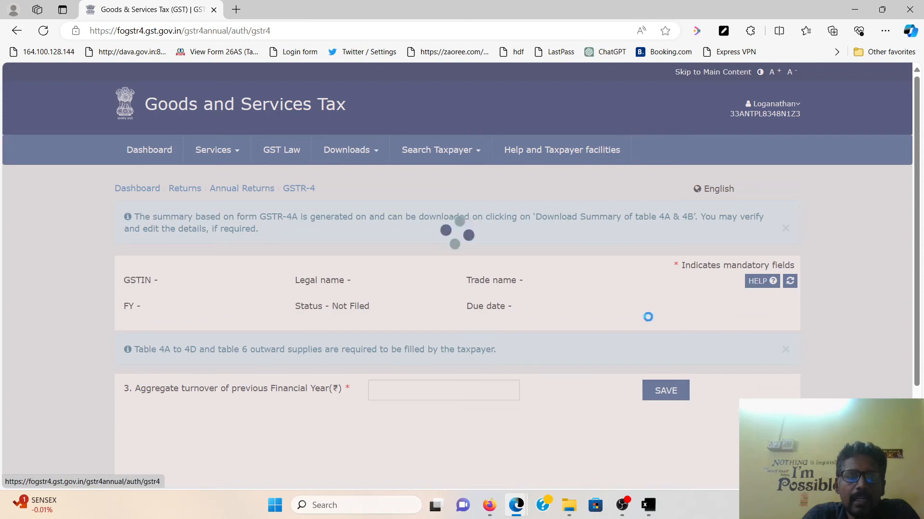
{"action": "scroll", "coordinate": [620, 317], "scroll_direction": "down", "scroll_amount": 1}
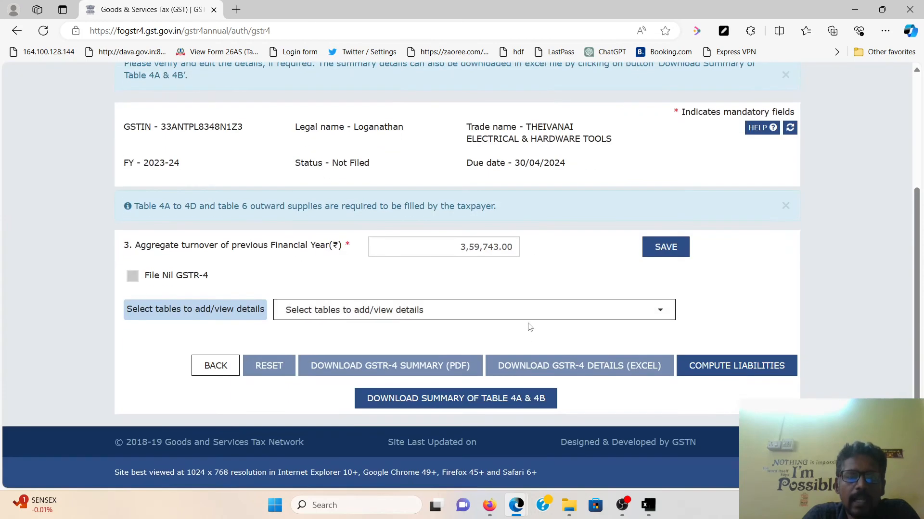
{"action": "left_click", "coordinate": [750, 376]}
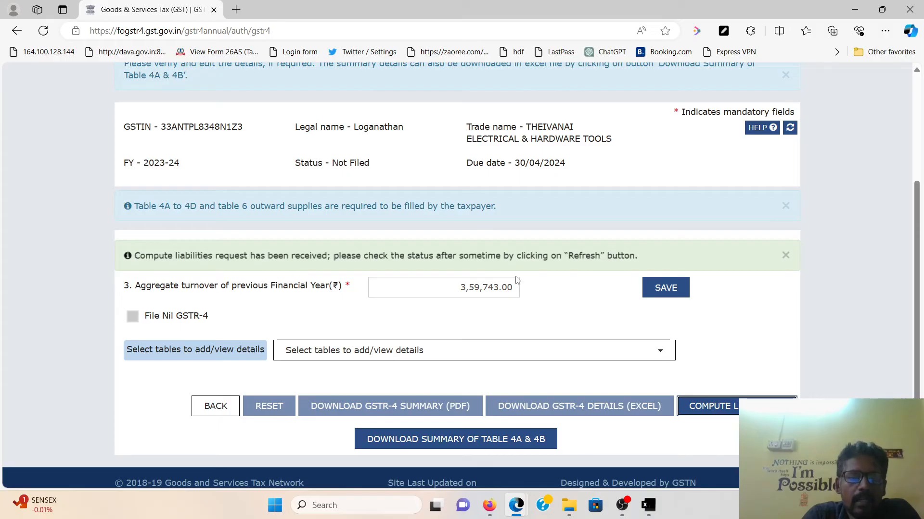
{"action": "scroll", "coordinate": [577, 296], "scroll_direction": "up", "scroll_amount": 1}
{"action": "scroll", "coordinate": [578, 296], "scroll_direction": "up", "scroll_amount": 2}
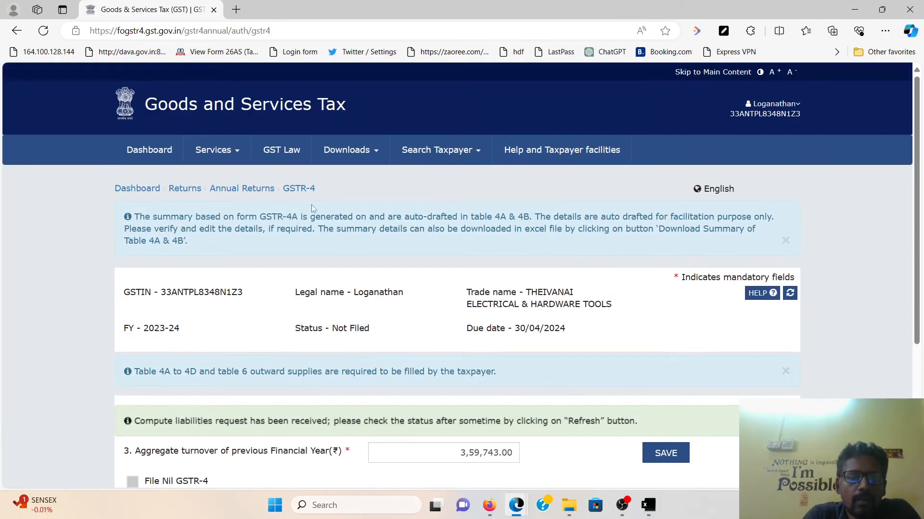
Search Annual Returns for FY 2023-24 to reopen GSTR-4, now Ready to File
{"action": "left_click", "coordinate": [255, 191]}
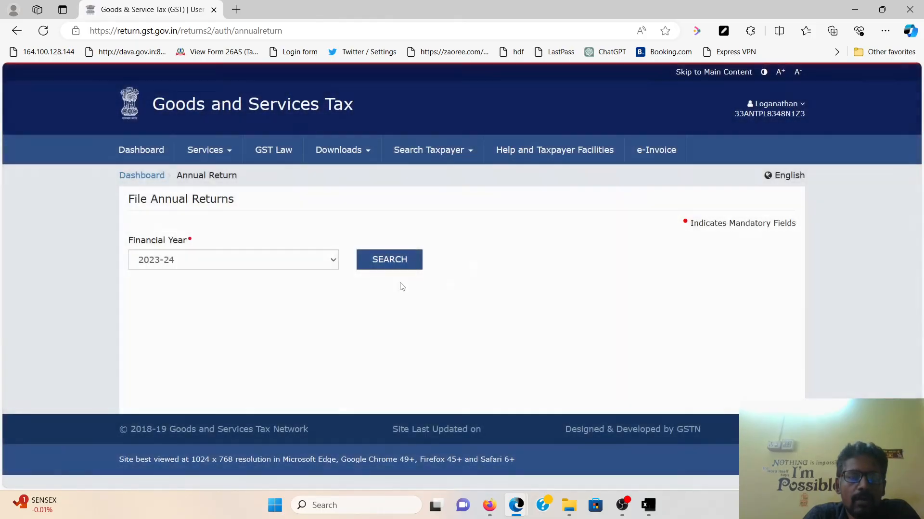
{"action": "left_click", "coordinate": [396, 264]}
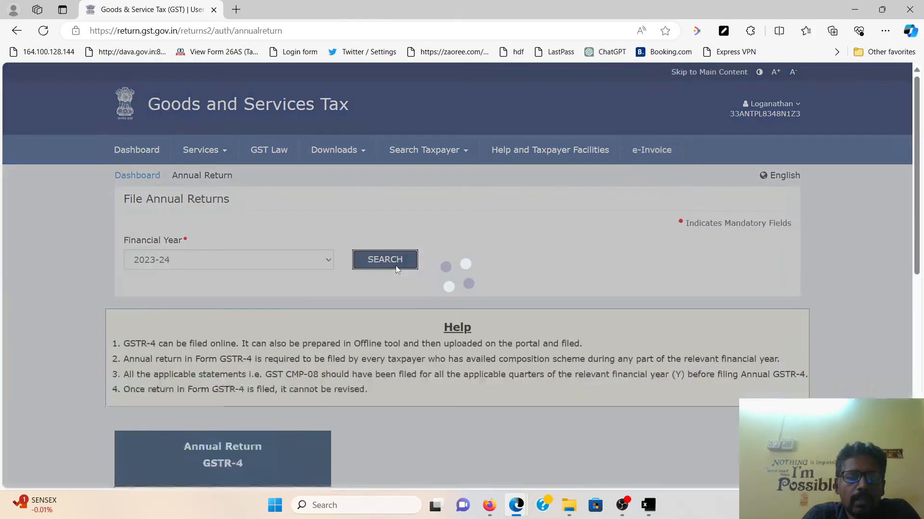
{"action": "scroll", "coordinate": [396, 266], "scroll_direction": "down", "scroll_amount": 3}
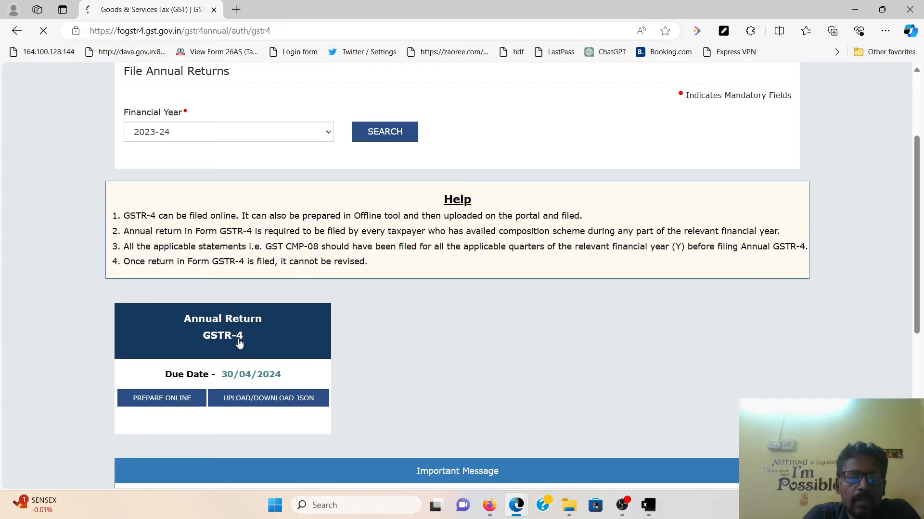
{"action": "scroll", "coordinate": [635, 340], "scroll_direction": "down", "scroll_amount": 4}
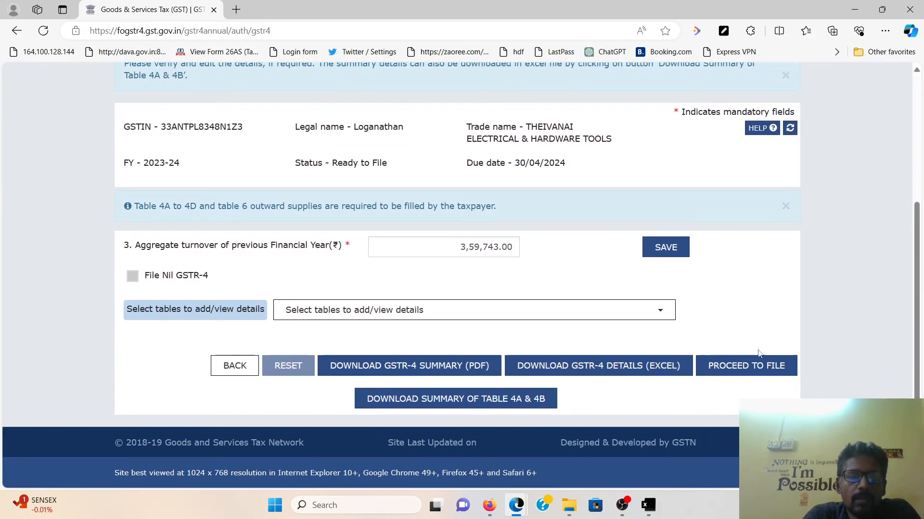
Proceed to file and review the GSTR-4 preview, selecting the 4A taxable value 3,80,242.74
{"action": "left_click", "coordinate": [761, 368]}
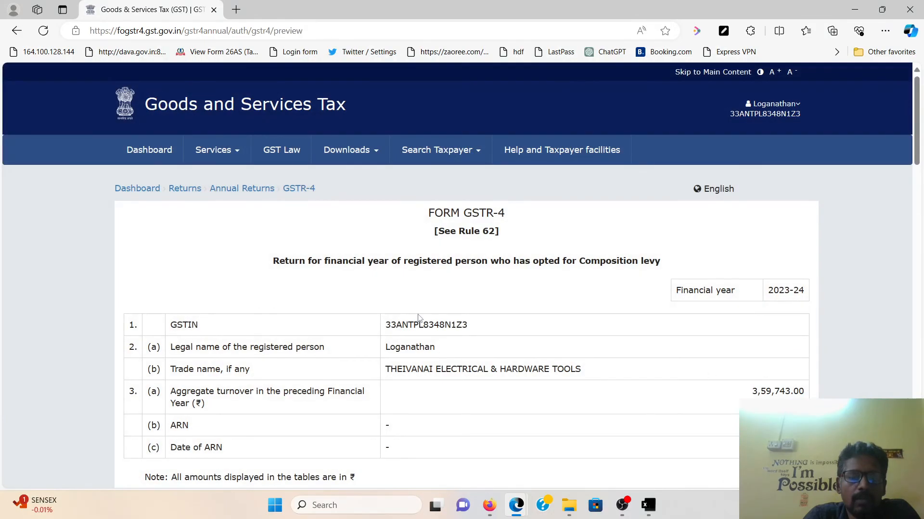
{"action": "scroll", "coordinate": [419, 317], "scroll_direction": "down", "scroll_amount": 3}
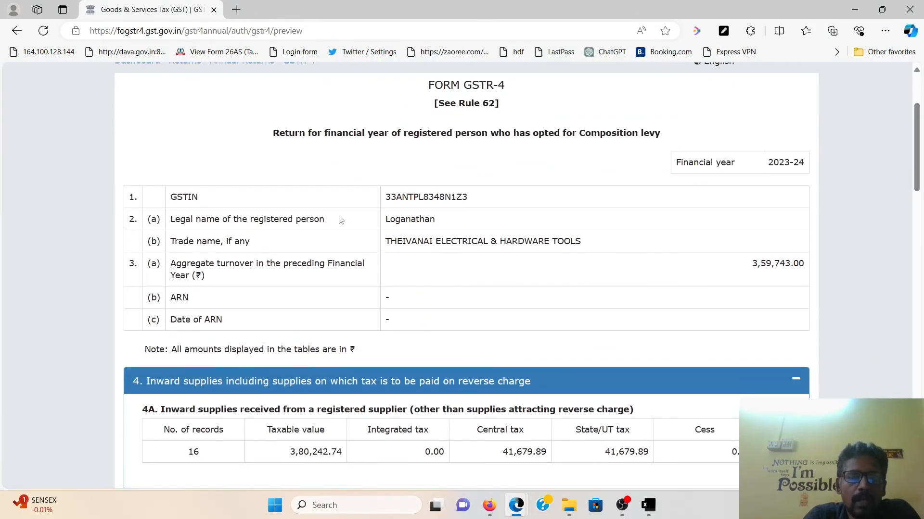
{"action": "scroll", "coordinate": [342, 222], "scroll_direction": "down", "scroll_amount": 1}
{"action": "scroll", "coordinate": [364, 228], "scroll_direction": "up", "scroll_amount": 3}
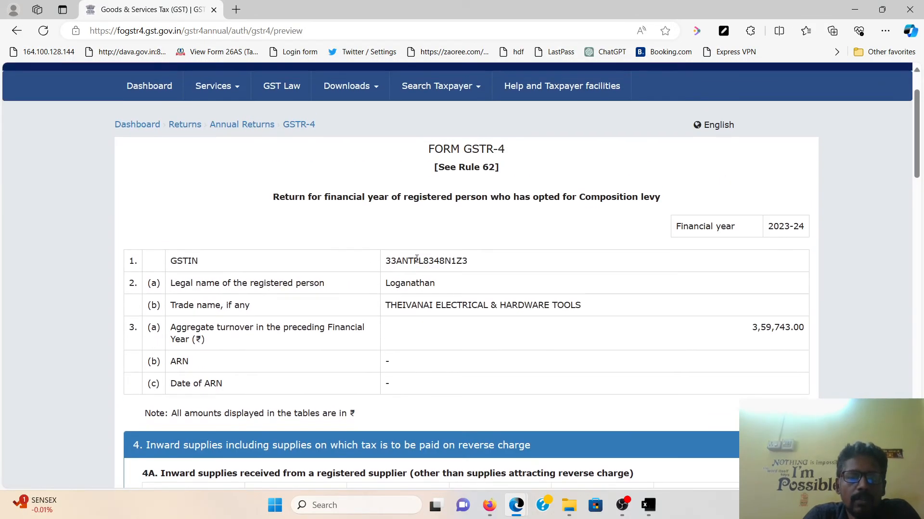
{"action": "scroll", "coordinate": [417, 261], "scroll_direction": "down", "scroll_amount": 4}
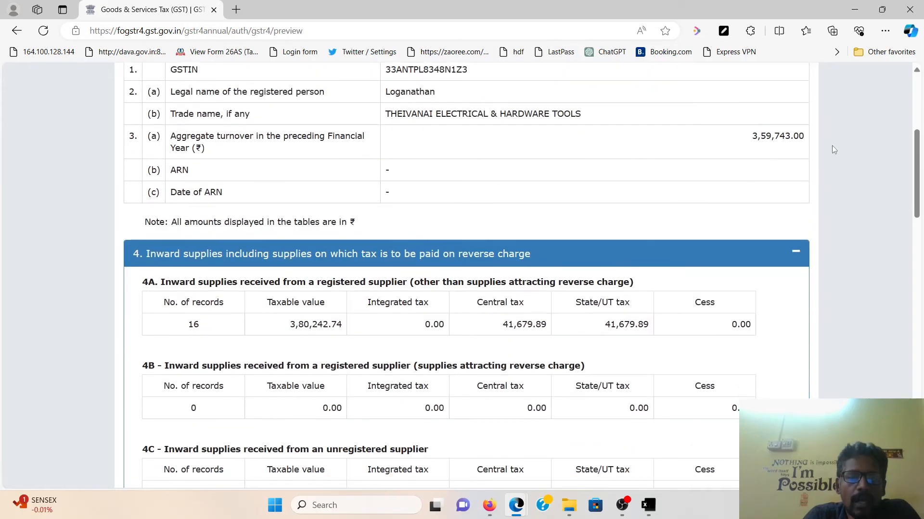
{"action": "double_click", "coordinate": [755, 139]}
{"action": "scroll", "coordinate": [284, 205], "scroll_direction": "down", "scroll_amount": 3}
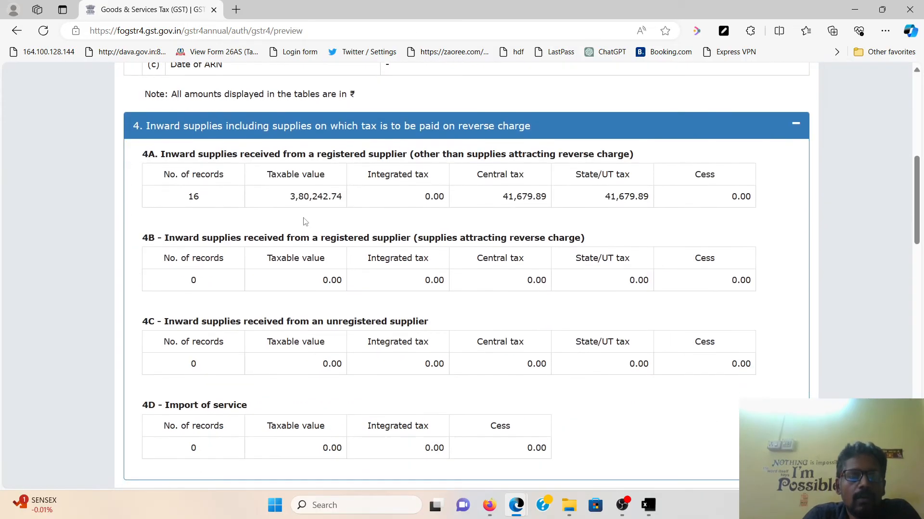
{"action": "left_click_drag", "start_coordinate": [284, 204], "coordinate": [342, 205]}
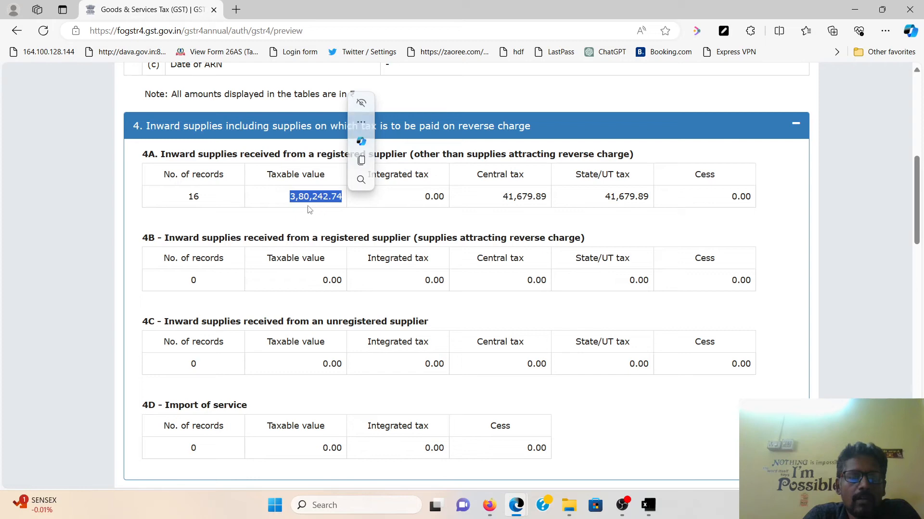
Compare Excel row 39 totals (380242.74, 41679.93) against the preview's 3,80,242.74 and 41,679.89
{"action": "mouse_move", "coordinate": [648, 505]}
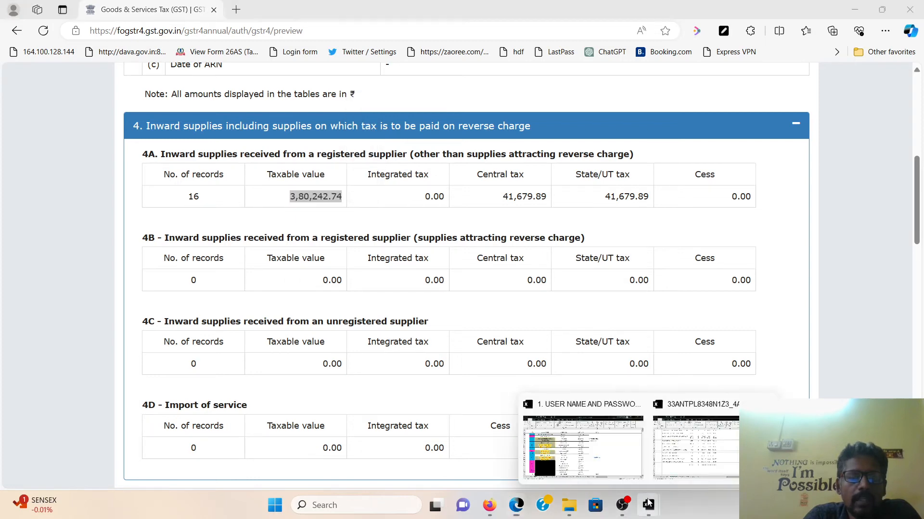
{"action": "left_click", "coordinate": [717, 447]}
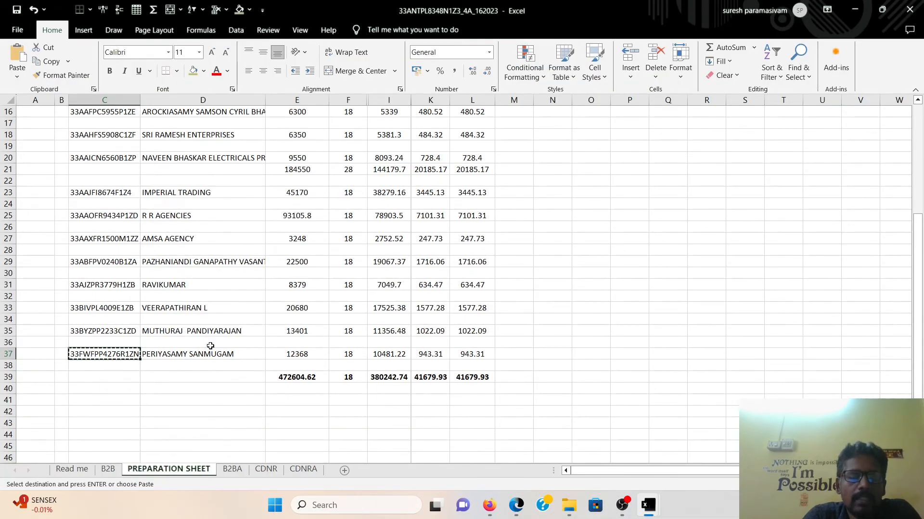
{"action": "key", "text": "Escape"}
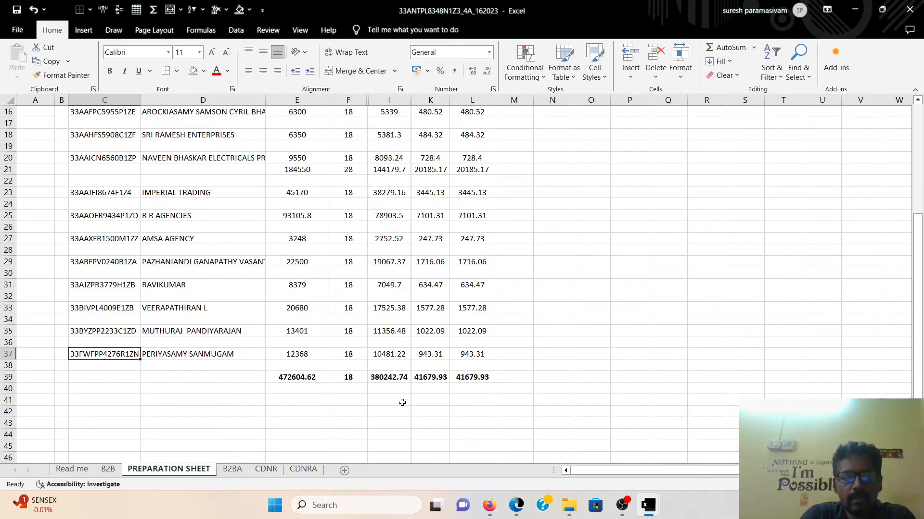
{"action": "left_click_drag", "start_coordinate": [380, 375], "coordinate": [465, 376]}
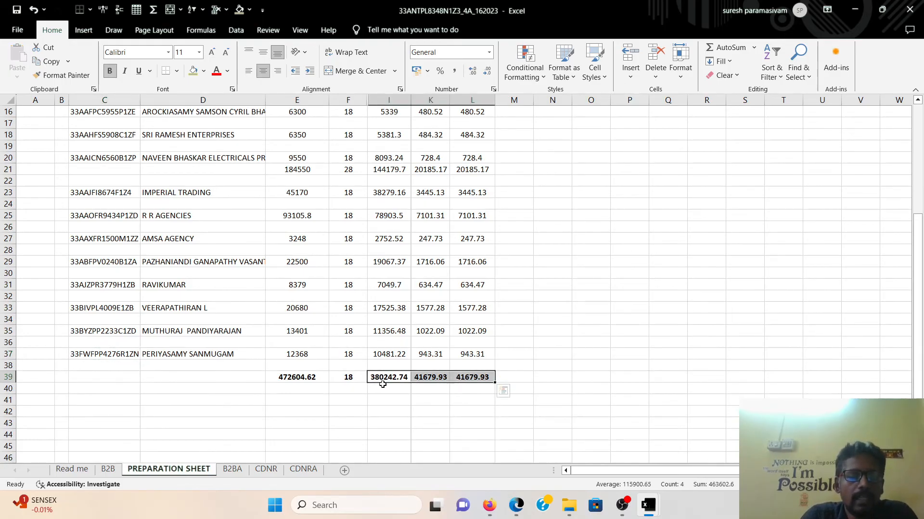
{"action": "key", "text": "alt+Tab"}
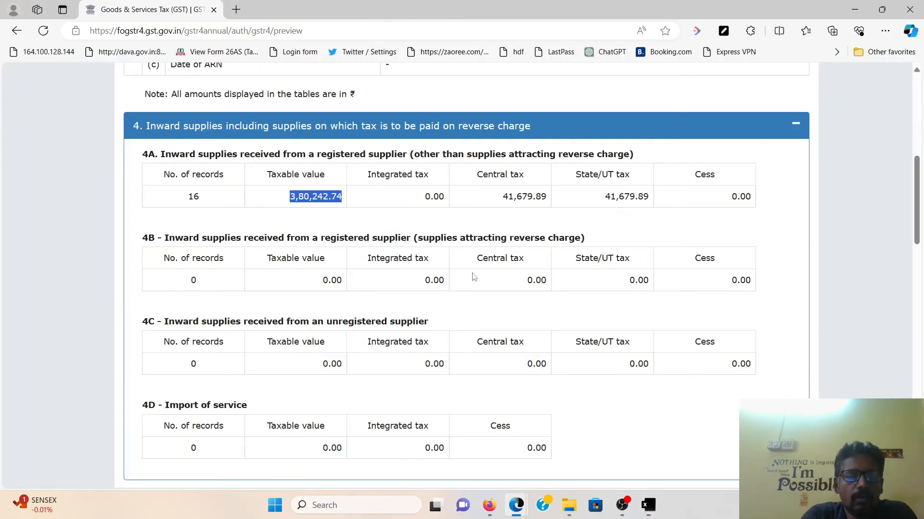
{"action": "left_click", "coordinate": [368, 208]}
{"action": "left_click_drag", "start_coordinate": [272, 197], "coordinate": [354, 198]}
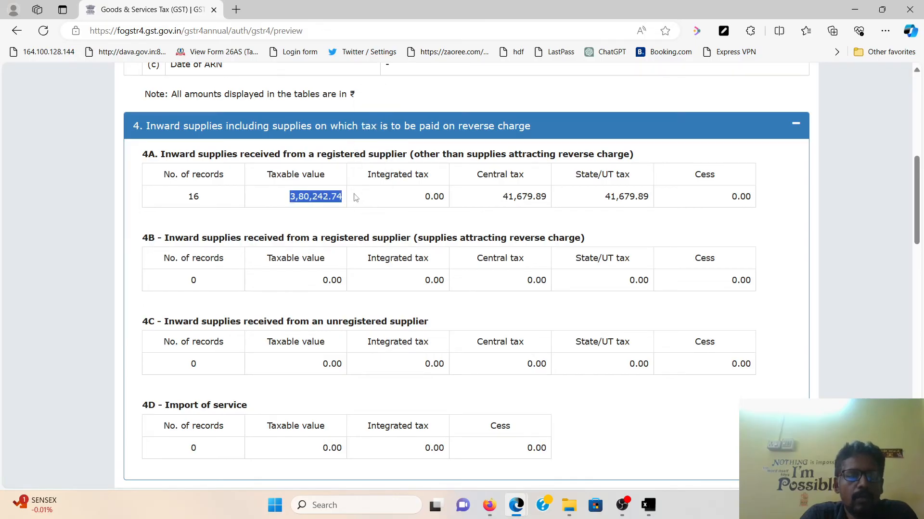
{"action": "key", "text": "alt+Tab"}
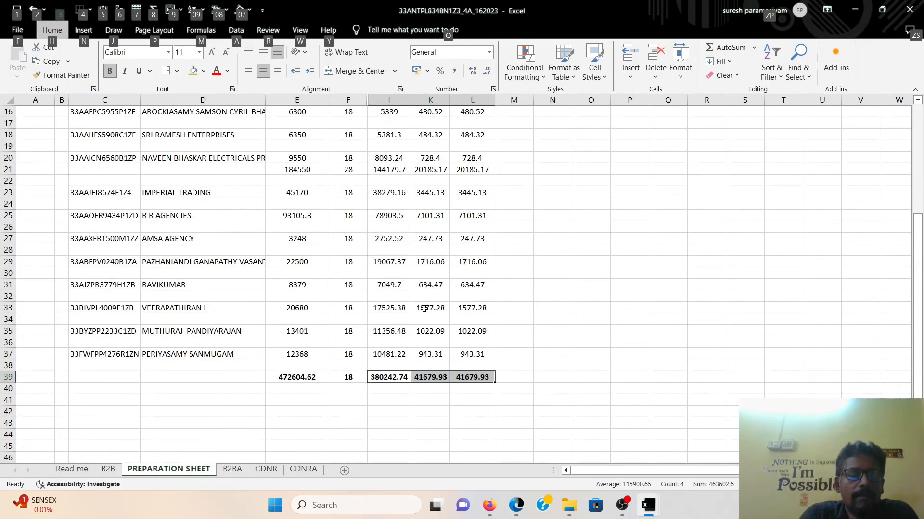
{"action": "key", "text": "alt+Tab"}
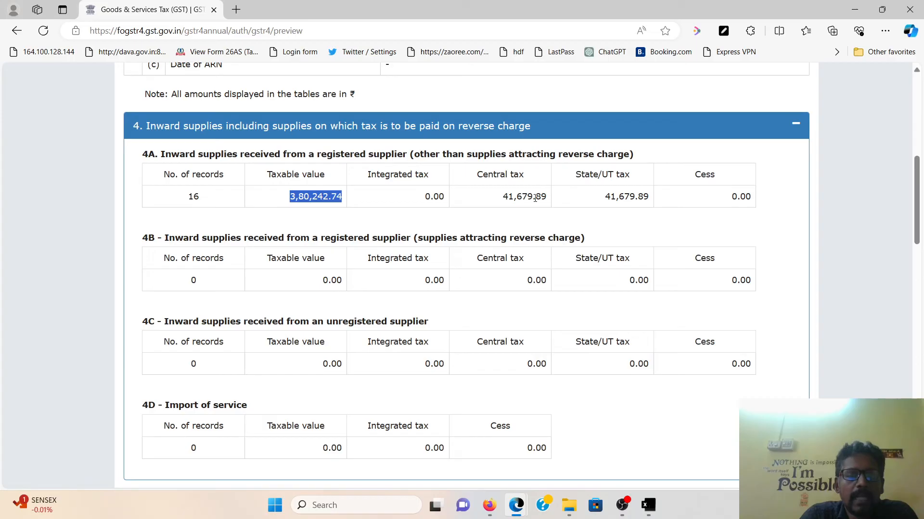
Review the rest of the GSTR-4 preview, checking the reconciliation difference
{"action": "scroll", "coordinate": [338, 241], "scroll_direction": "down", "scroll_amount": 1}
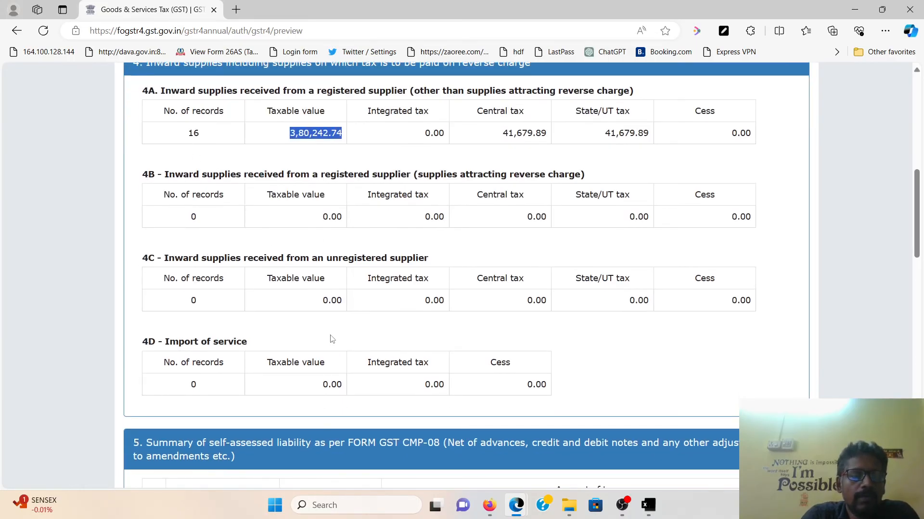
{"action": "scroll", "coordinate": [413, 300], "scroll_direction": "down", "scroll_amount": 1}
{"action": "scroll", "coordinate": [413, 300], "scroll_direction": "down", "scroll_amount": 4}
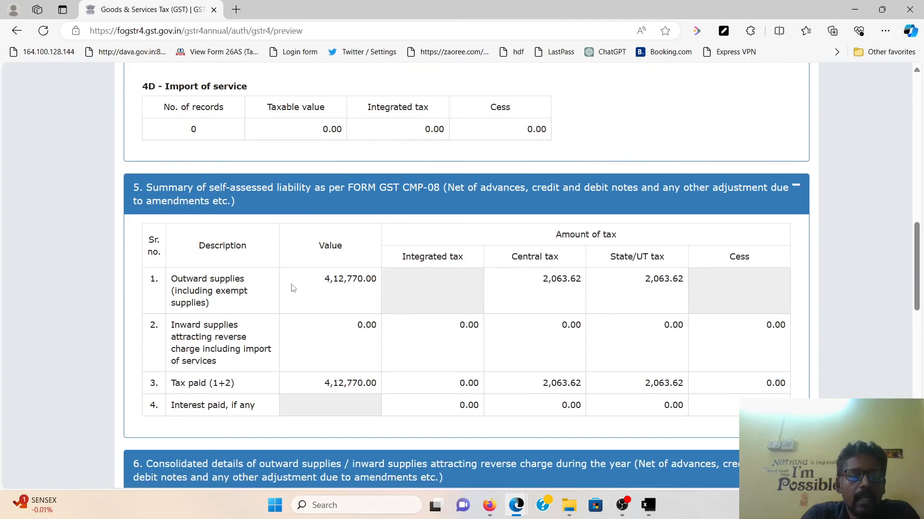
{"action": "scroll", "coordinate": [373, 300], "scroll_direction": "down", "scroll_amount": 2}
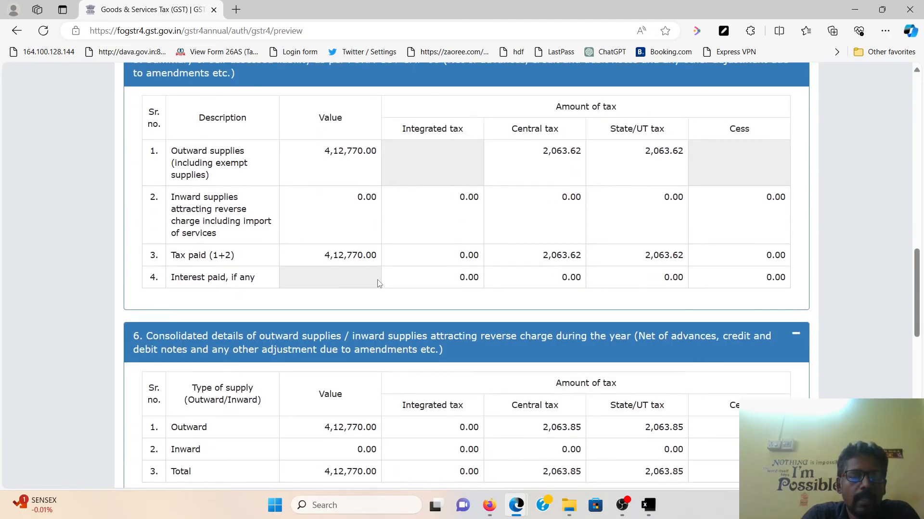
{"action": "scroll", "coordinate": [378, 284], "scroll_direction": "down", "scroll_amount": 1}
{"action": "scroll", "coordinate": [378, 284], "scroll_direction": "down", "scroll_amount": 1}
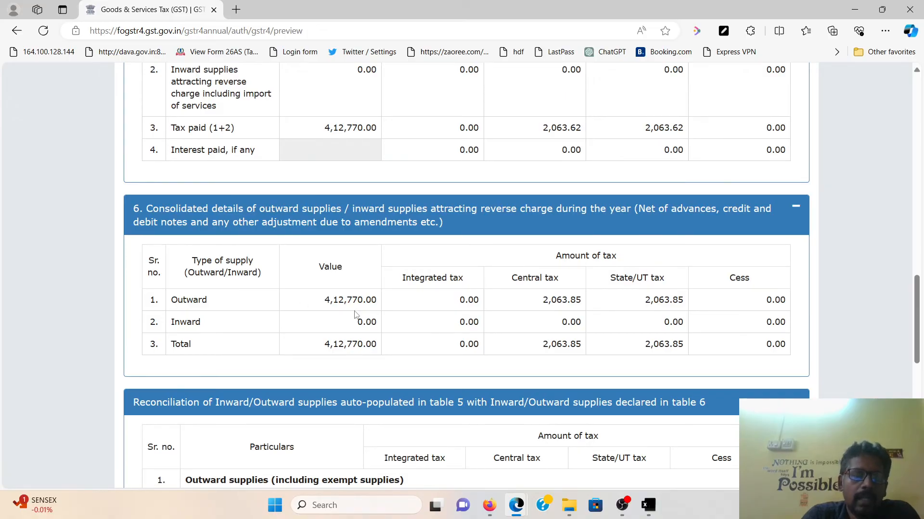
{"action": "scroll", "coordinate": [455, 310], "scroll_direction": "down", "scroll_amount": 4}
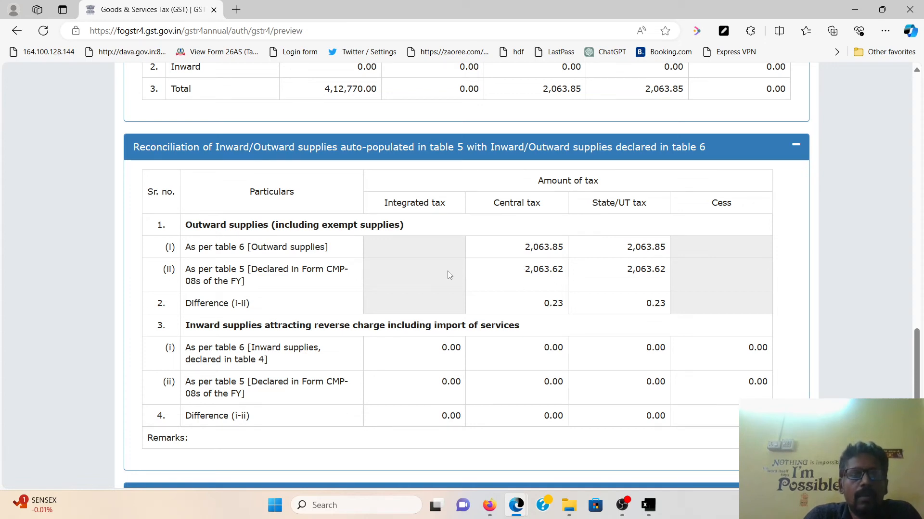
{"action": "left_click_drag", "start_coordinate": [527, 308], "coordinate": [708, 302]}
Download the GSTR-4 summary for 2023-24 as a PDF
{"action": "scroll", "coordinate": [708, 302], "scroll_direction": "down", "scroll_amount": 3}
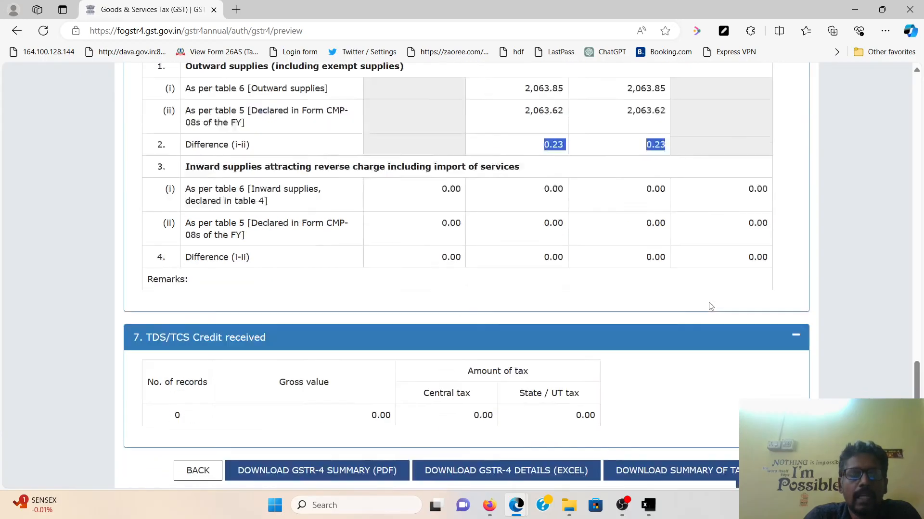
{"action": "scroll", "coordinate": [710, 307], "scroll_direction": "down", "scroll_amount": 2}
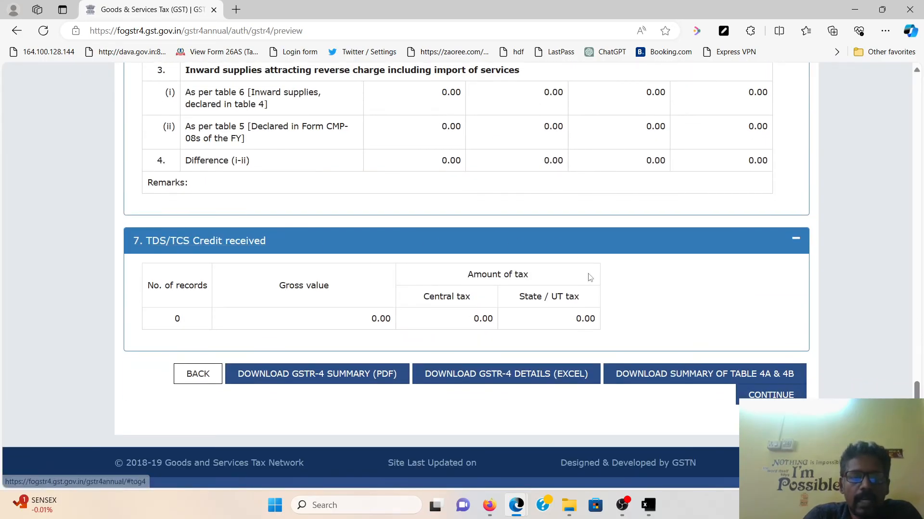
{"action": "scroll", "coordinate": [620, 384], "scroll_direction": "down", "scroll_amount": 1}
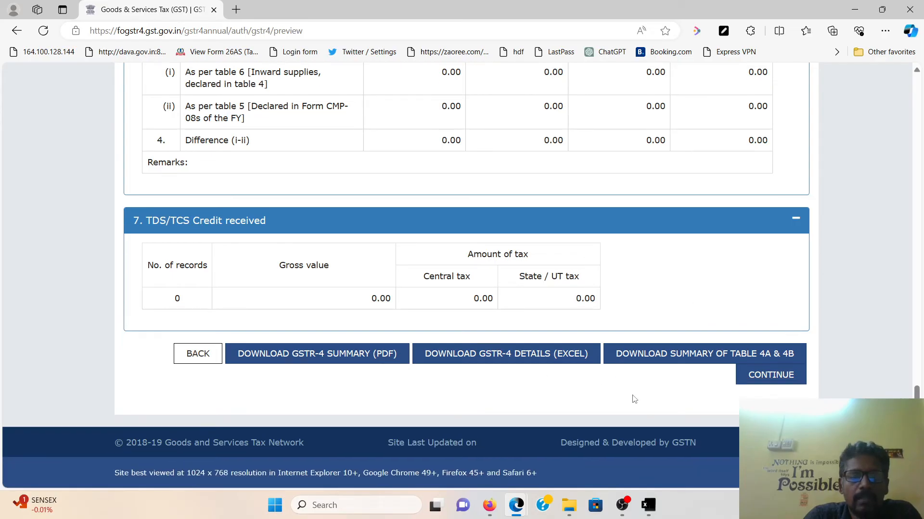
{"action": "left_click", "coordinate": [359, 363]}
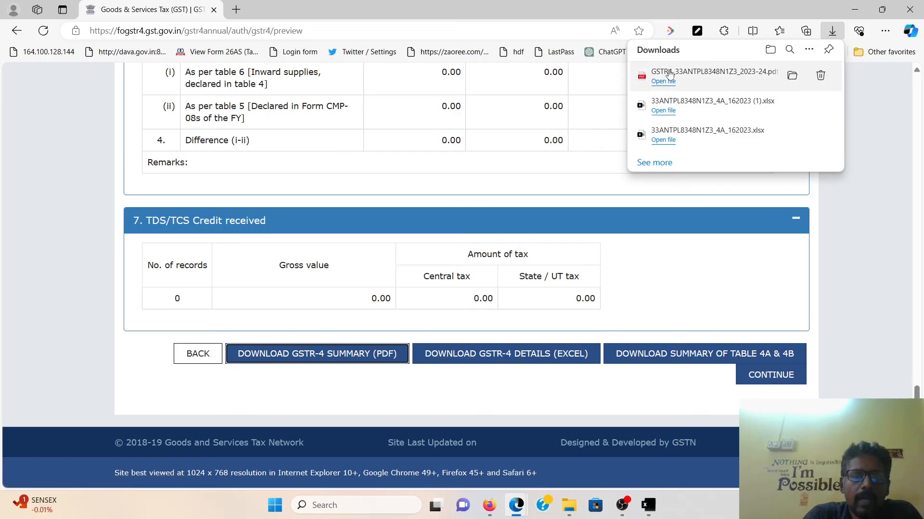
On the payment page, affirm the declaration, choose the authorised signatory and submit GSTR-4
{"action": "left_click", "coordinate": [771, 375]}
{"action": "scroll", "coordinate": [635, 321], "scroll_direction": "down", "scroll_amount": 6}
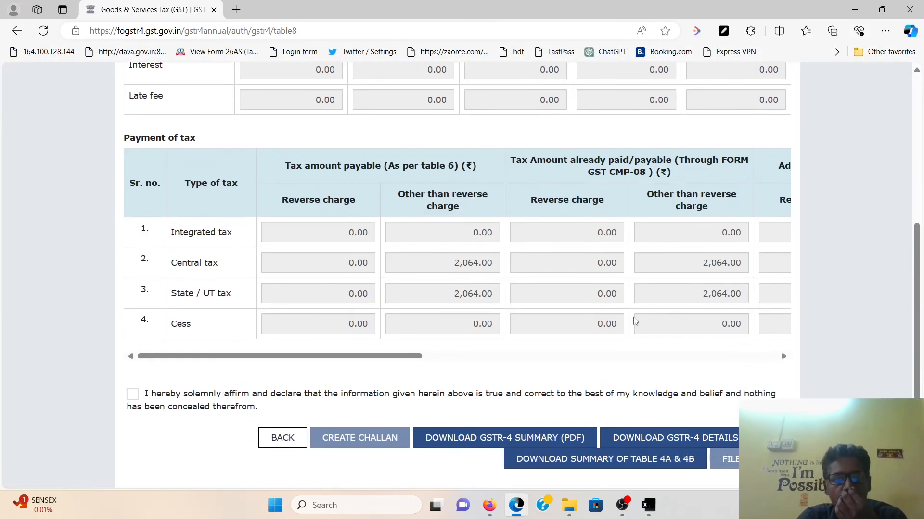
{"action": "scroll", "coordinate": [635, 322], "scroll_direction": "down", "scroll_amount": 2}
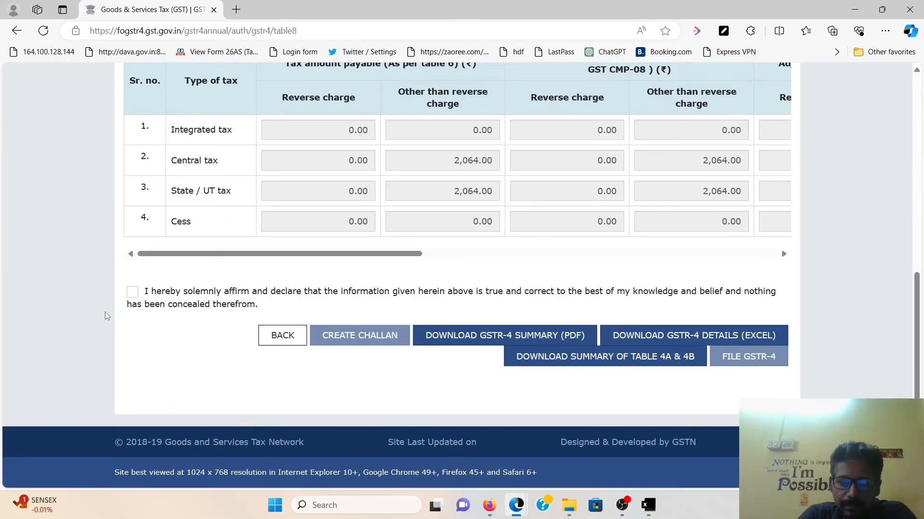
{"action": "left_click", "coordinate": [133, 292]}
{"action": "left_click", "coordinate": [162, 343]}
{"action": "left_click", "coordinate": [164, 360]}
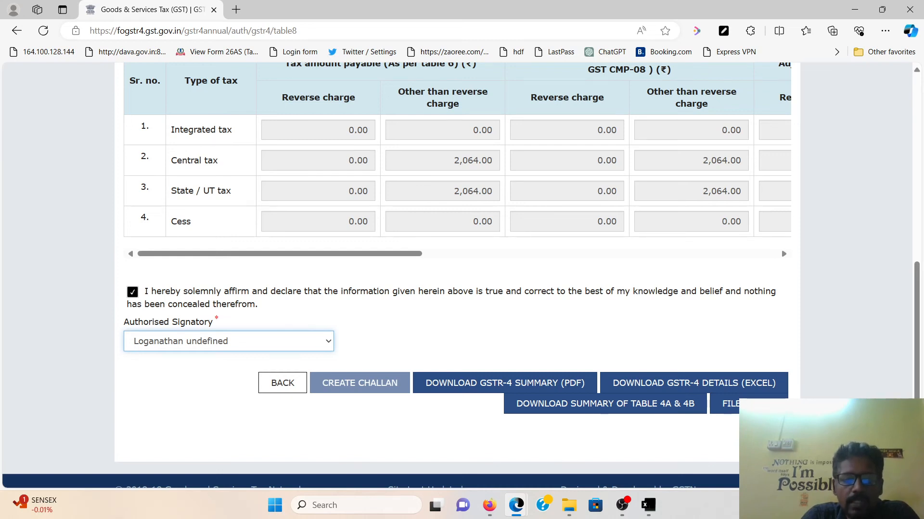
{"action": "left_click", "coordinate": [750, 404]}
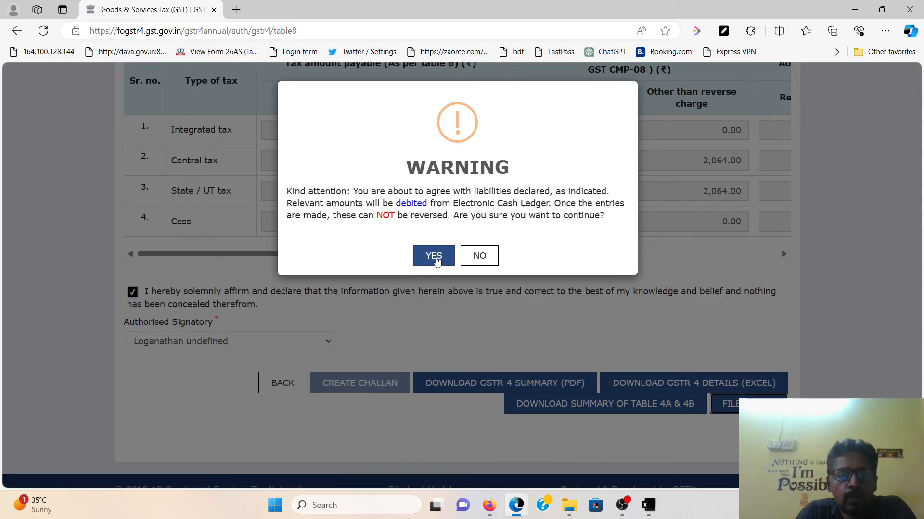
Accept the liability warning and file GSTR-4 with EVC, verifying the one-time password
{"action": "left_click", "coordinate": [434, 258]}
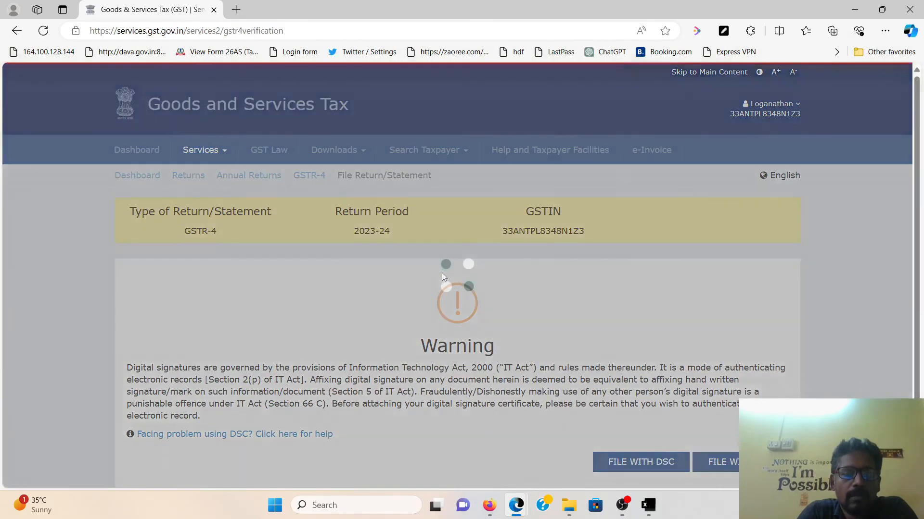
{"action": "scroll", "coordinate": [442, 274], "scroll_direction": "down", "scroll_amount": 2}
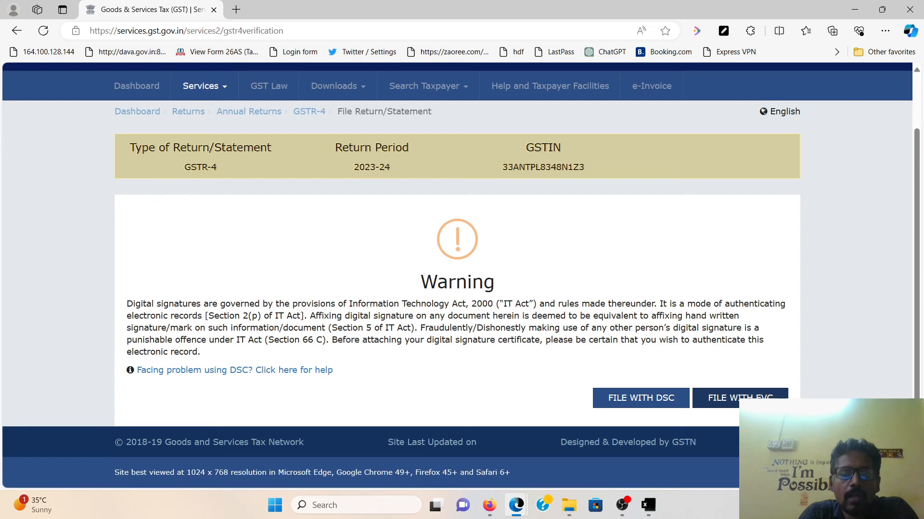
{"action": "left_click", "coordinate": [732, 398]}
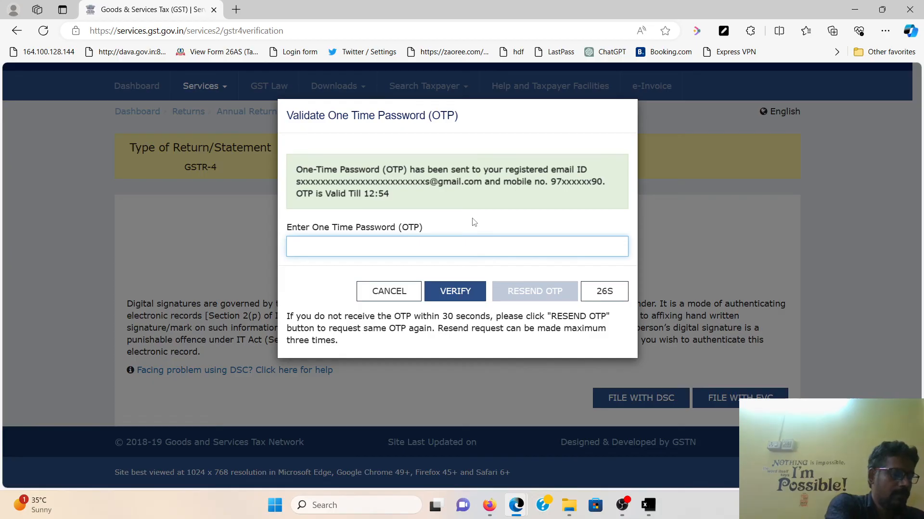
{"action": "type", "text": "••••••"}
{"action": "left_click", "coordinate": [451, 269]}
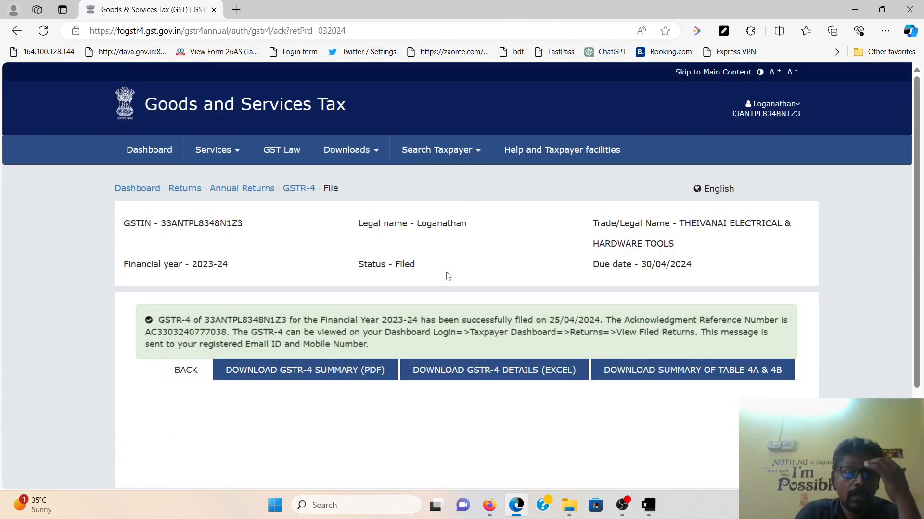
Download the filed GSTR-4 summary PDF and open it, showing the FINAL watermark and ARN dated 25/04/2024
{"action": "left_click_drag", "start_coordinate": [159, 319], "coordinate": [620, 363]}
{"action": "left_click", "coordinate": [492, 439]}
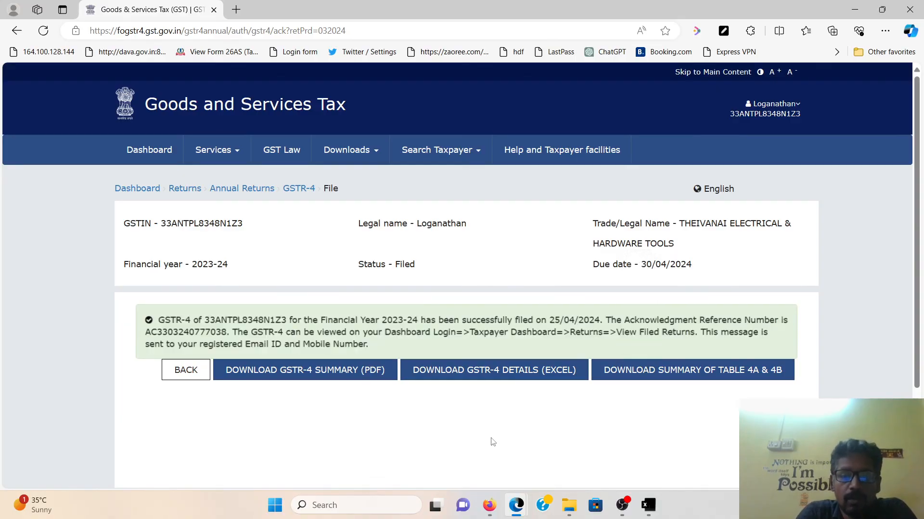
{"action": "left_click", "coordinate": [294, 379]}
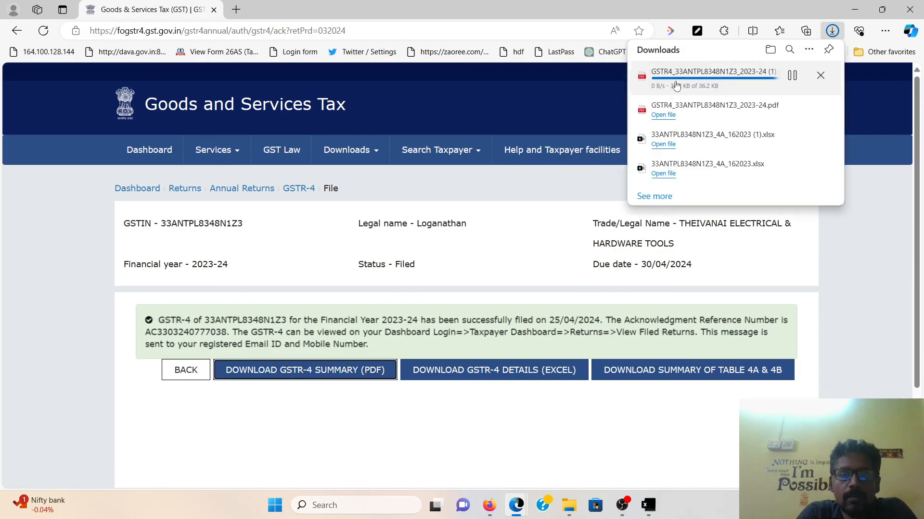
{"action": "left_click", "coordinate": [663, 81]}
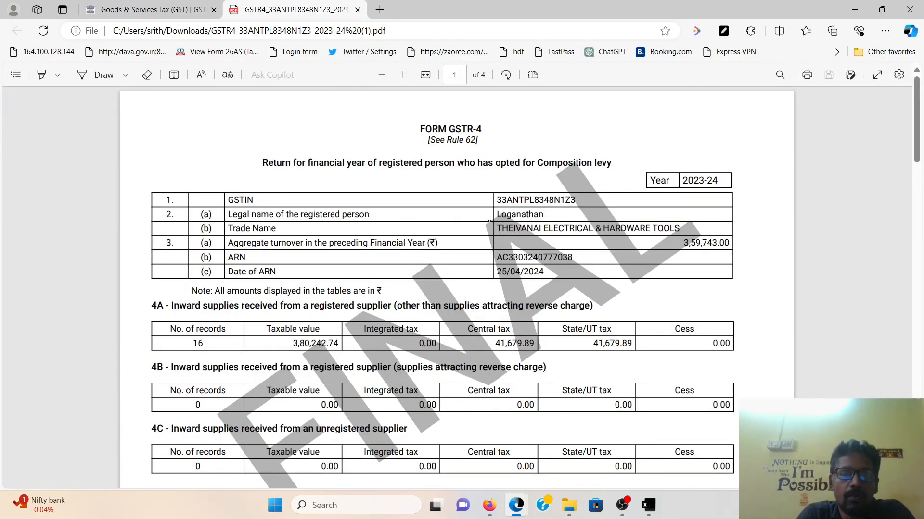
{"action": "scroll", "coordinate": [486, 231], "scroll_direction": "down", "scroll_amount": 20}
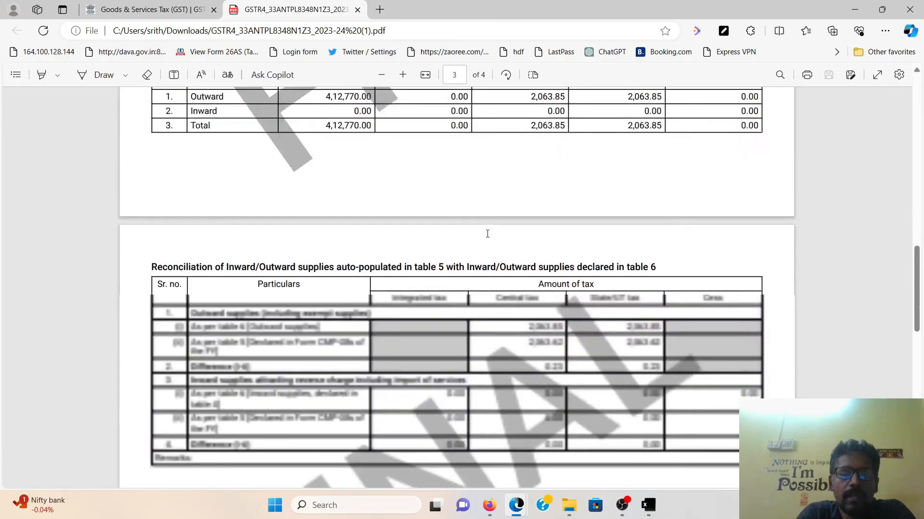
{"action": "scroll", "coordinate": [487, 234], "scroll_direction": "down", "scroll_amount": 8}
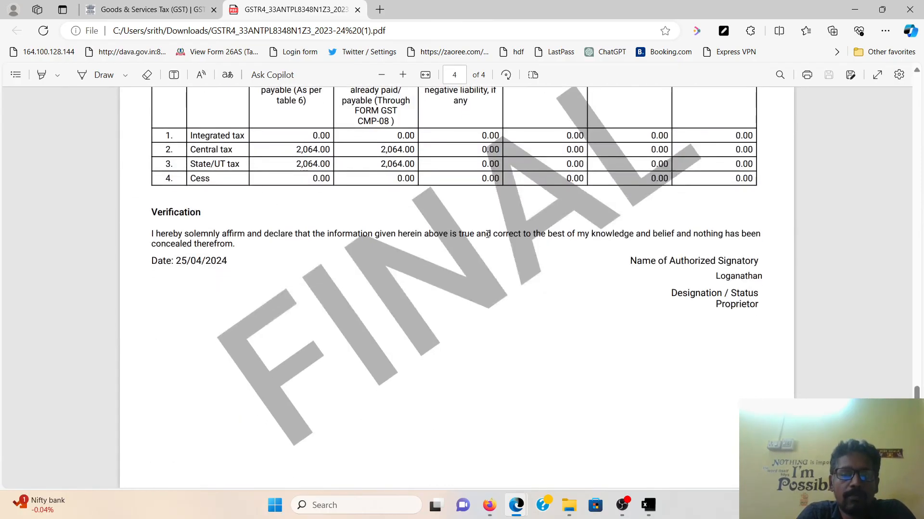
{"action": "scroll", "coordinate": [487, 234], "scroll_direction": "up", "scroll_amount": 12}
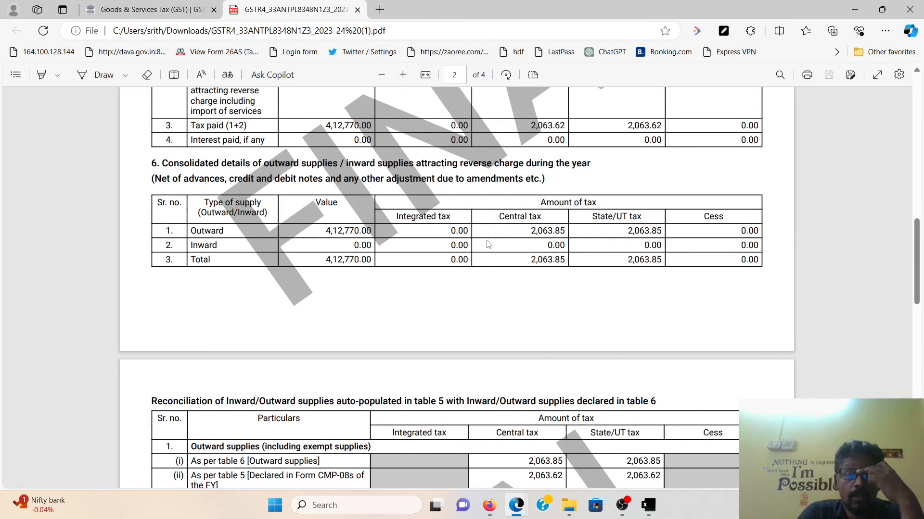
{"action": "scroll", "coordinate": [490, 257], "scroll_direction": "up", "scroll_amount": 10}
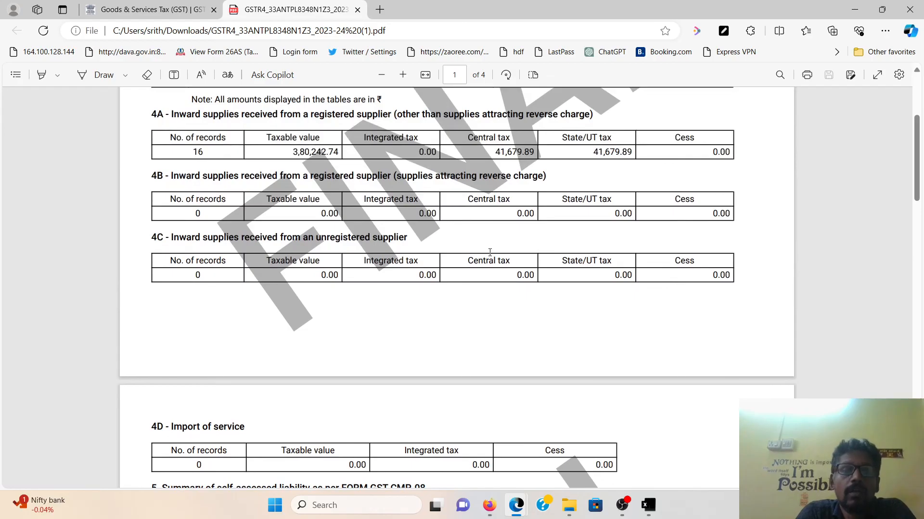
{"action": "scroll", "coordinate": [490, 252], "scroll_direction": "up", "scroll_amount": 4}
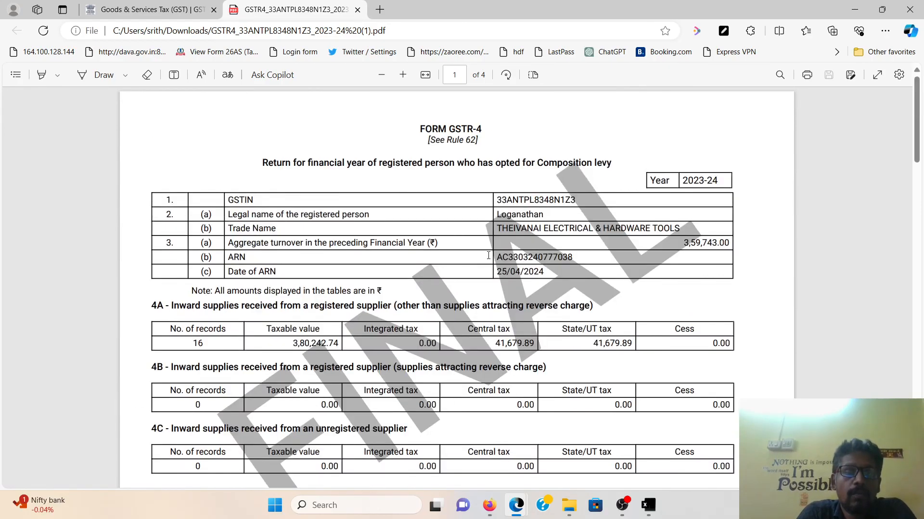